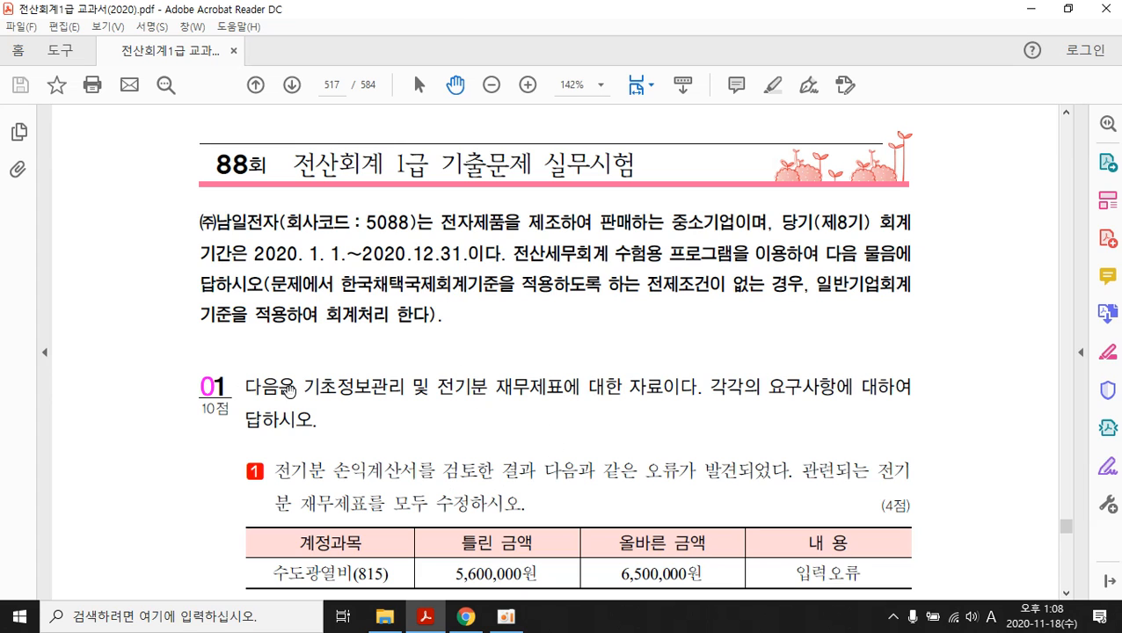
# - Scroll through the 88th exam questions on pages 517–521 of the textbook PDF
pyautogui.scroll(-3, 612, 429)
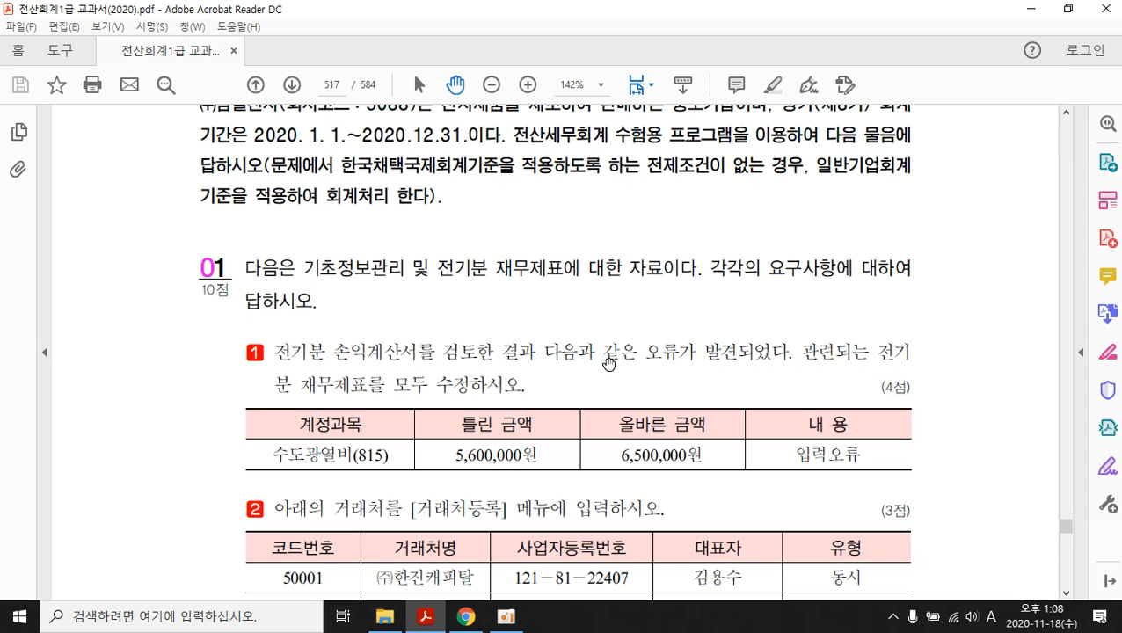
pyautogui.scroll(-15, 607, 363)
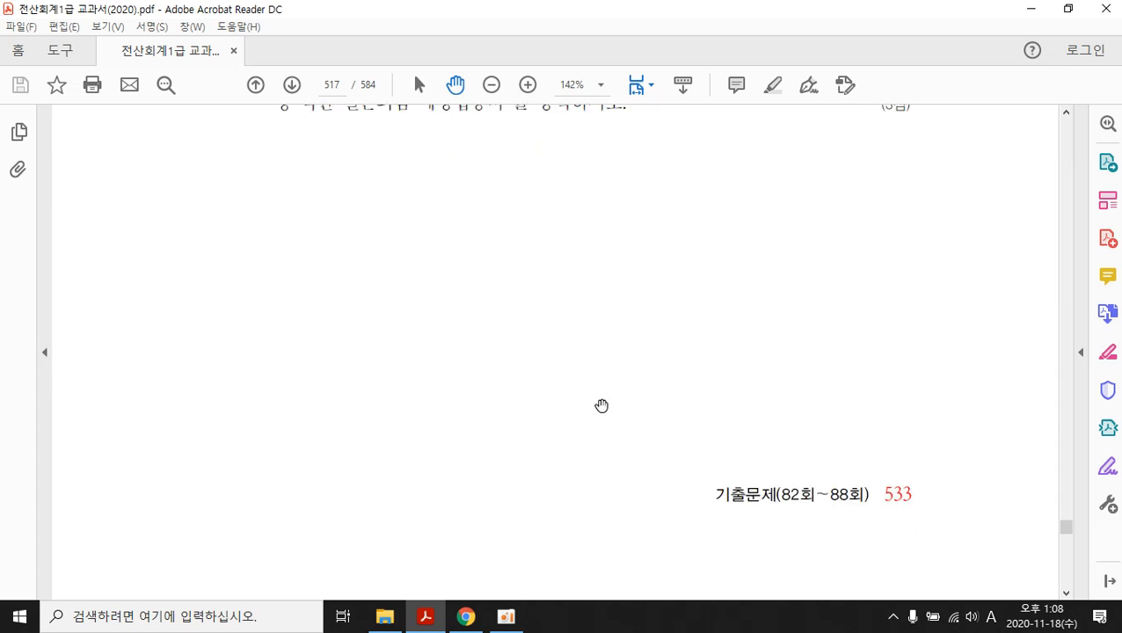
pyautogui.scroll(-5, 601, 405)
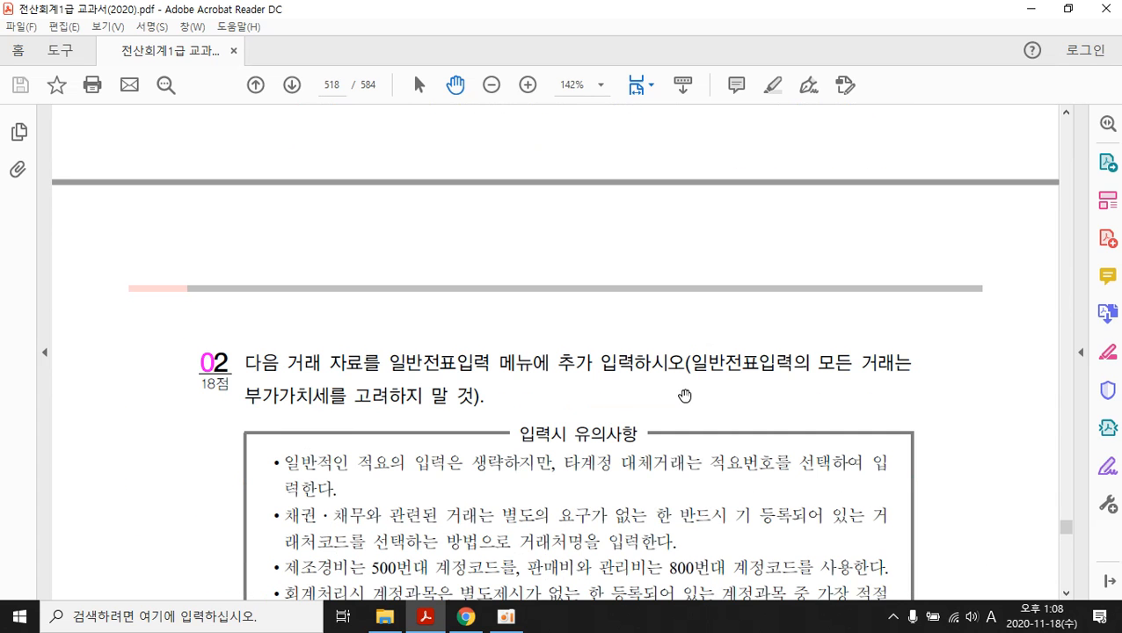
pyautogui.scroll(-3, 710, 414)
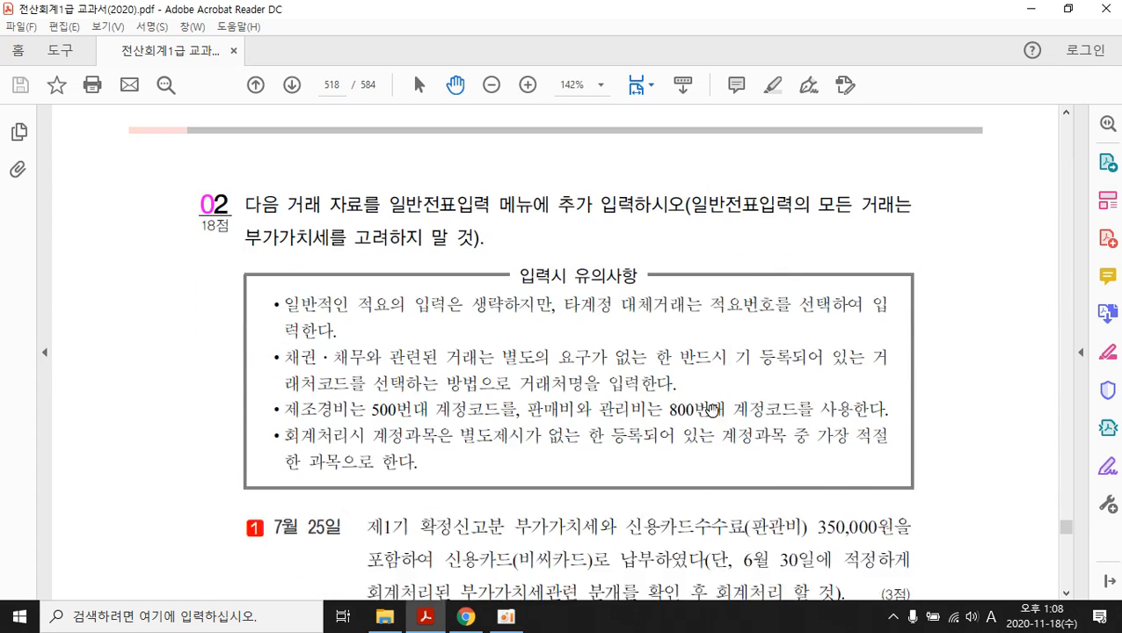
pyautogui.scroll(-20, 713, 411)
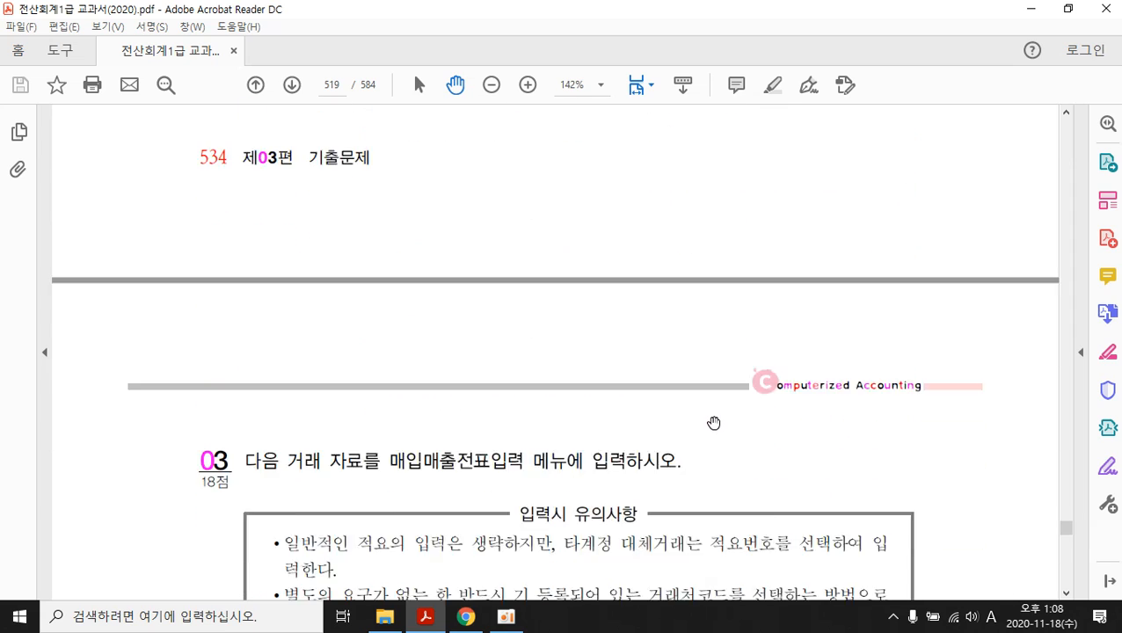
pyautogui.scroll(-3, 713, 423)
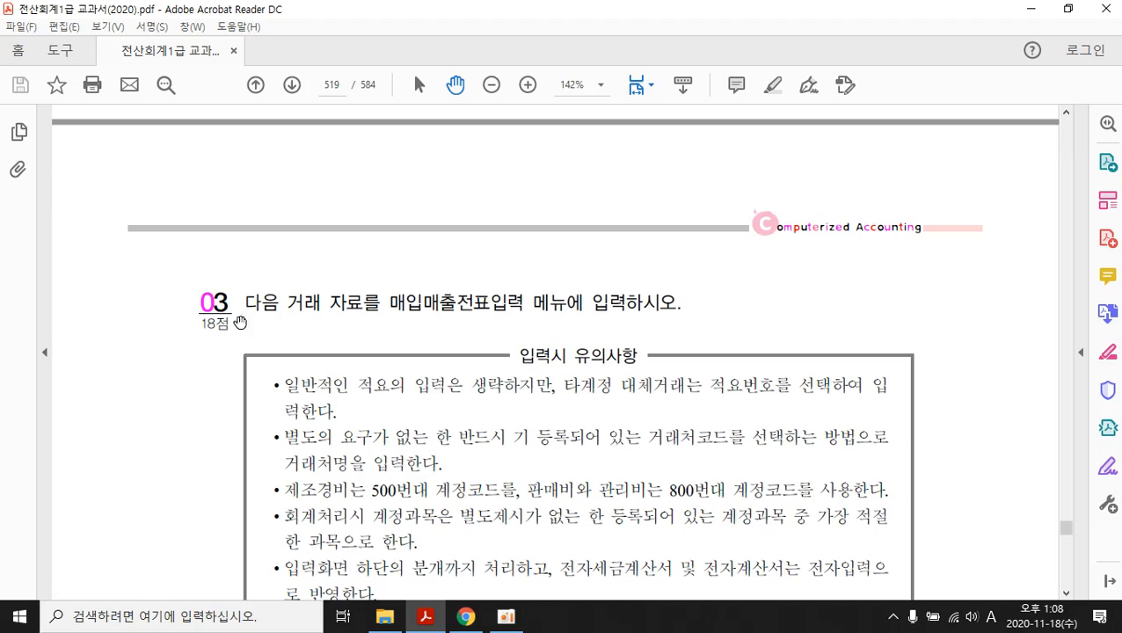
pyautogui.scroll(-10, 647, 375)
pyautogui.scroll(-20, 636, 457)
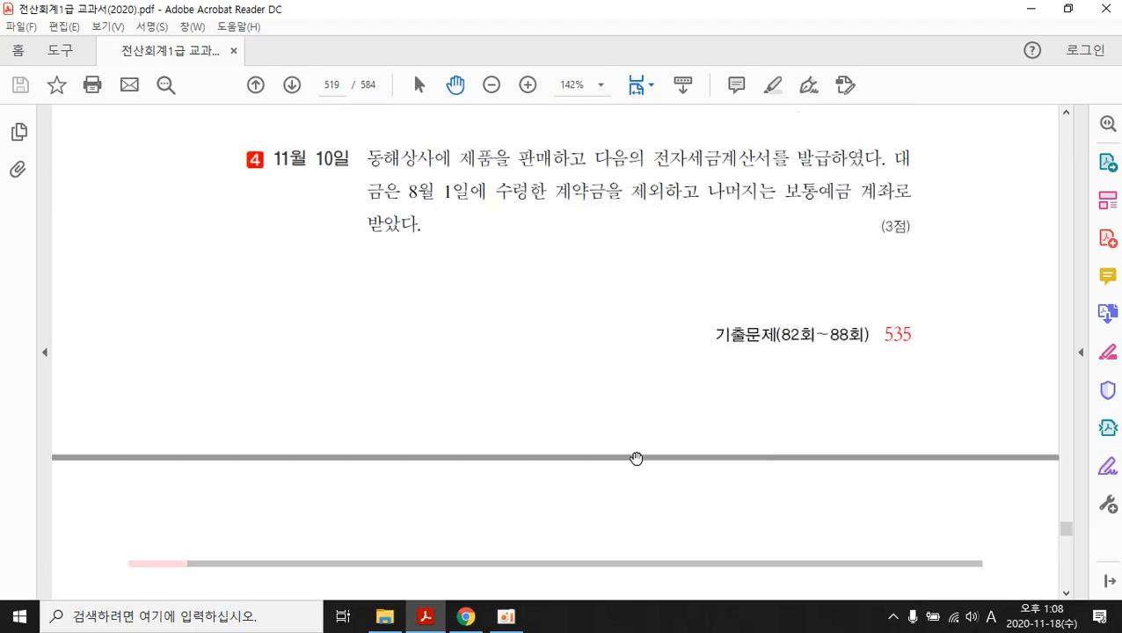
pyautogui.scroll(-20, 634, 463)
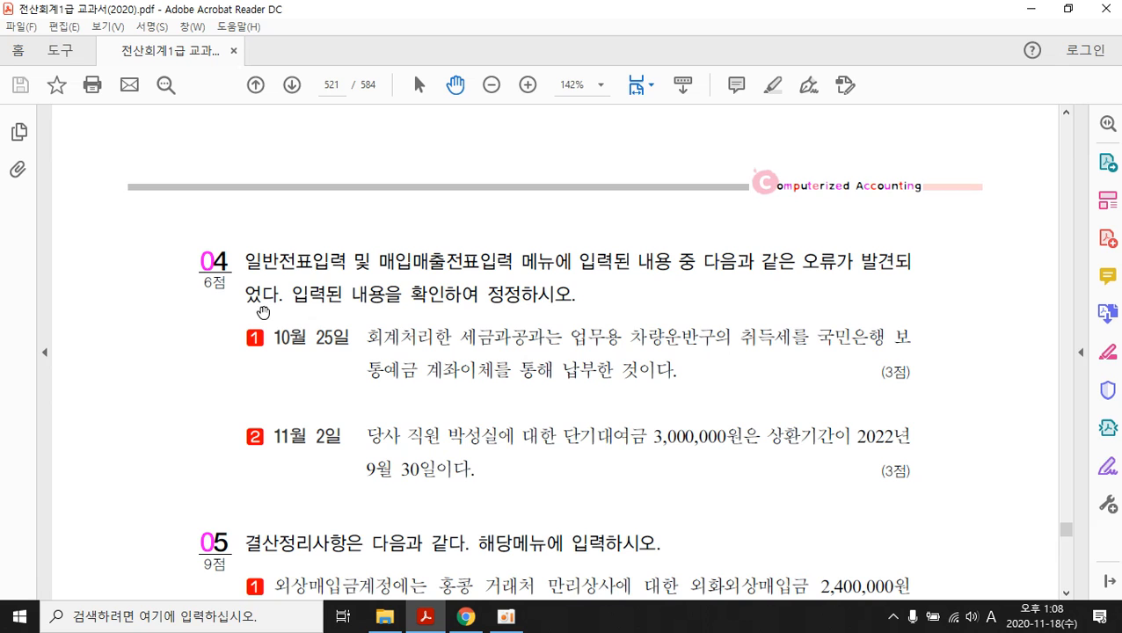
pyautogui.scroll(-3, 677, 346)
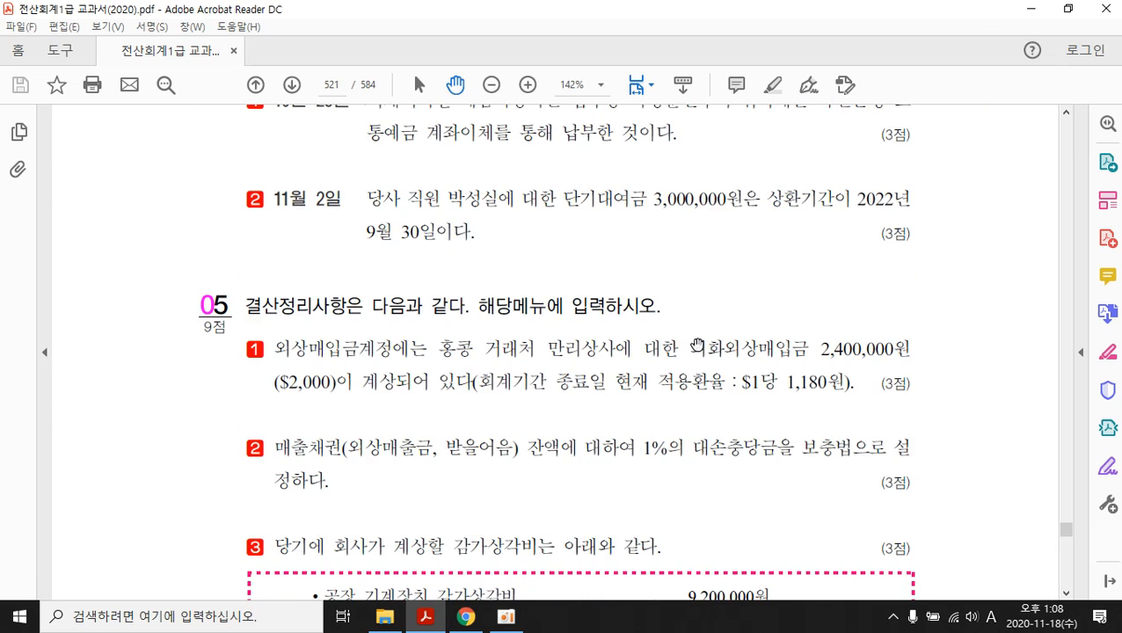
pyautogui.scroll(-5, 677, 380)
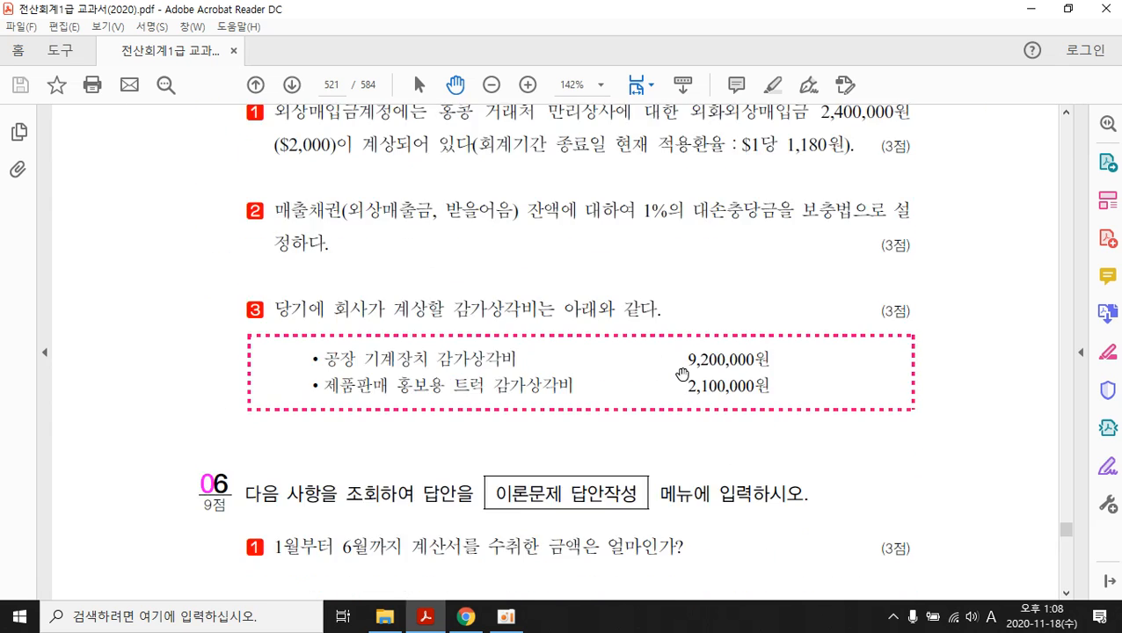
pyautogui.scroll(-1, 694, 359)
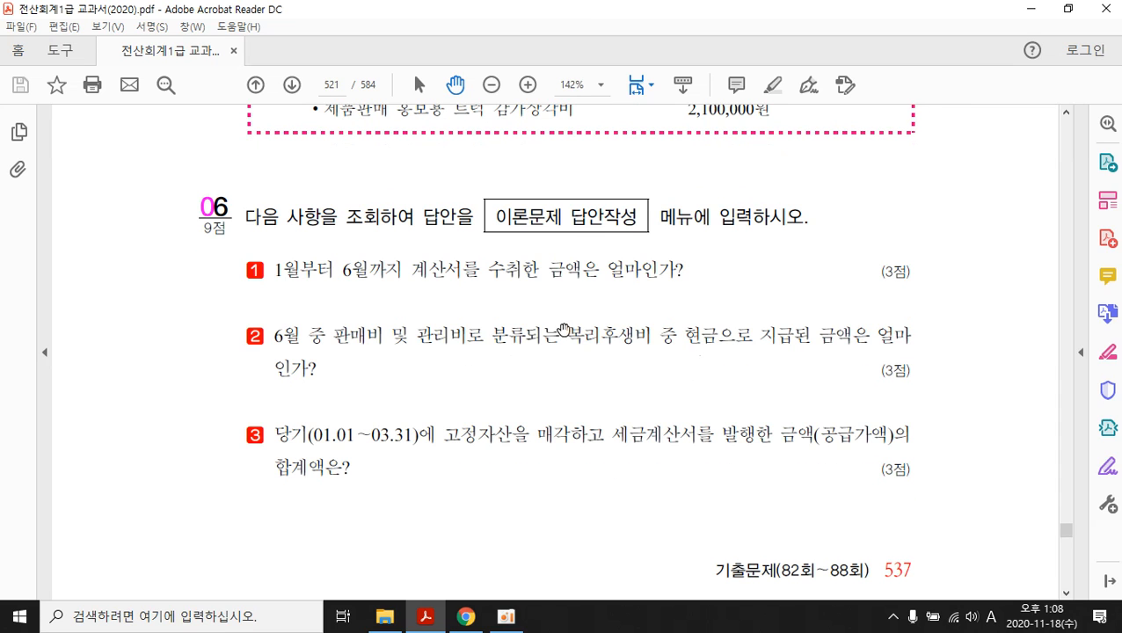
pyautogui.scroll(-4, 575, 323)
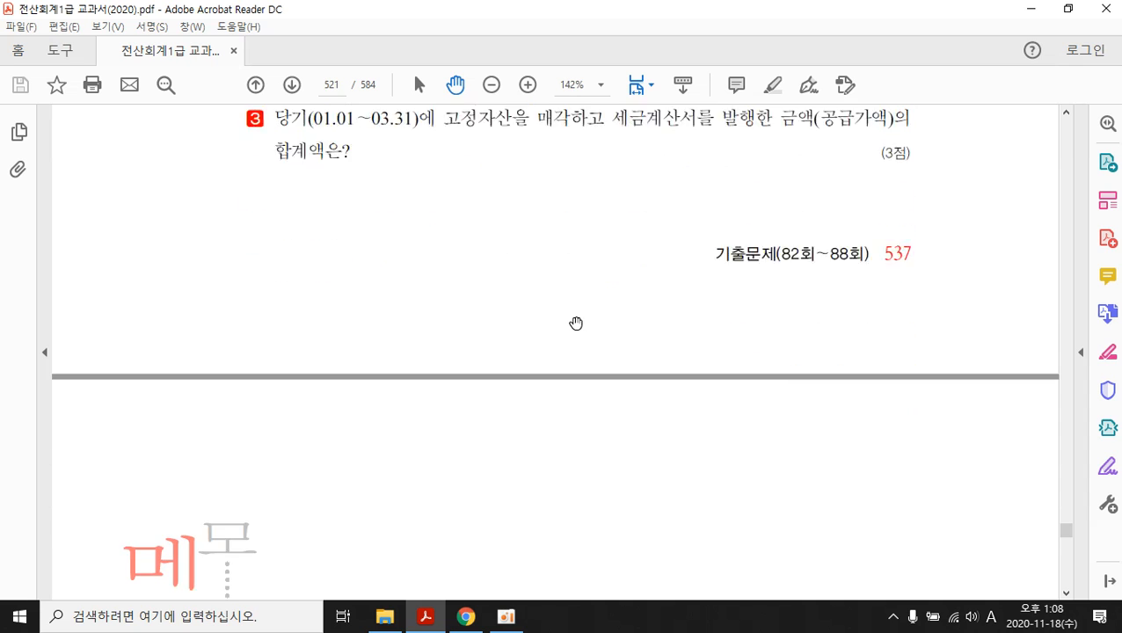
pyautogui.scroll(-2, 576, 323)
pyautogui.scroll(7, 576, 324)
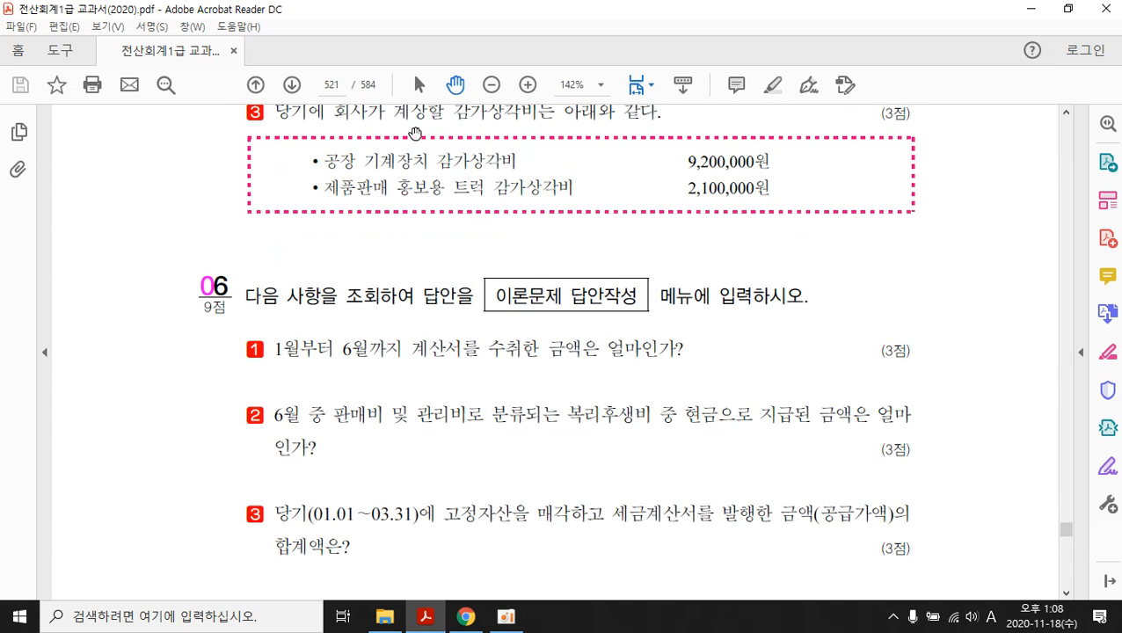
# - Jump back to page 517, where the 88회 exam begins
pyautogui.click(326, 85)
pyautogui.write('517')
pyautogui.press('Return')
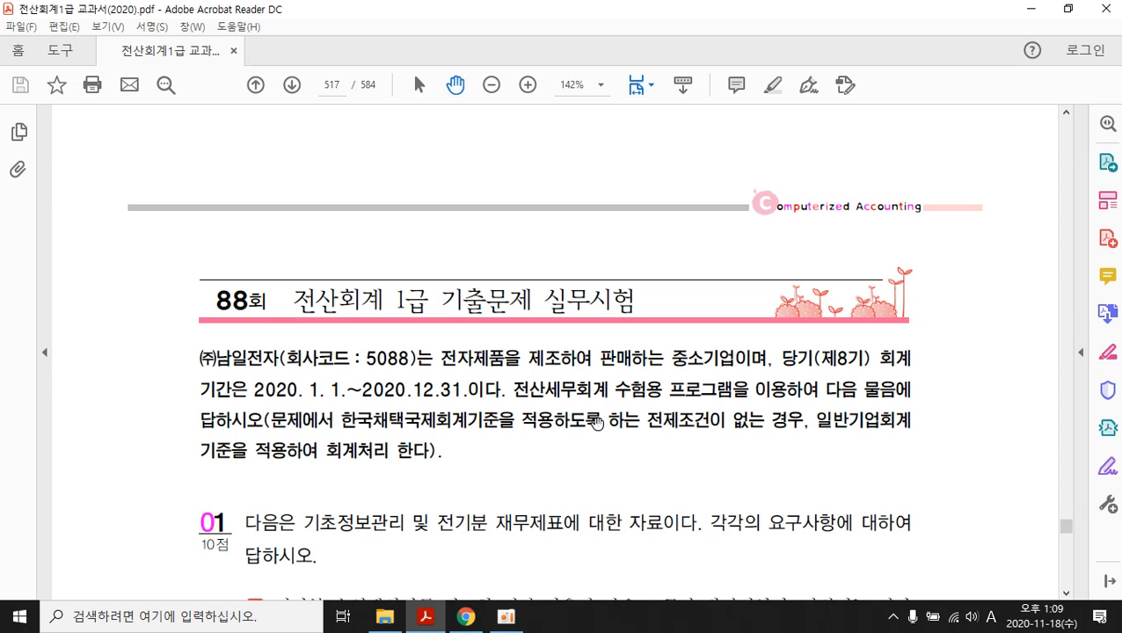
# - Minimize the textbook and bring the KACPTA site back up in Chrome
pyautogui.moveTo(467, 620)
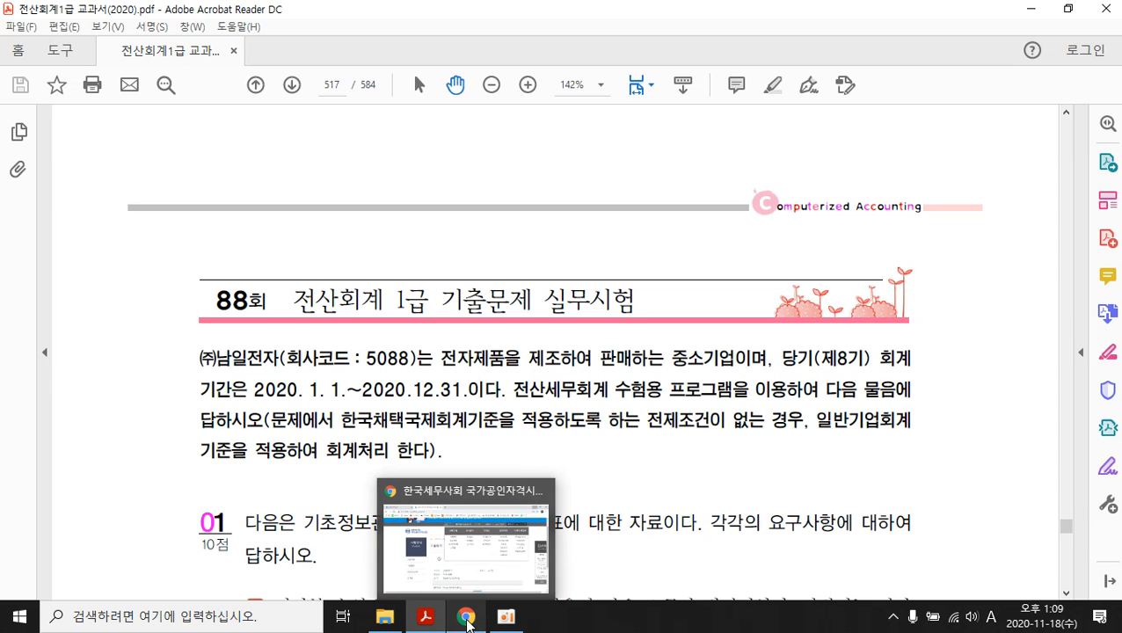
pyautogui.click(1029, 9)
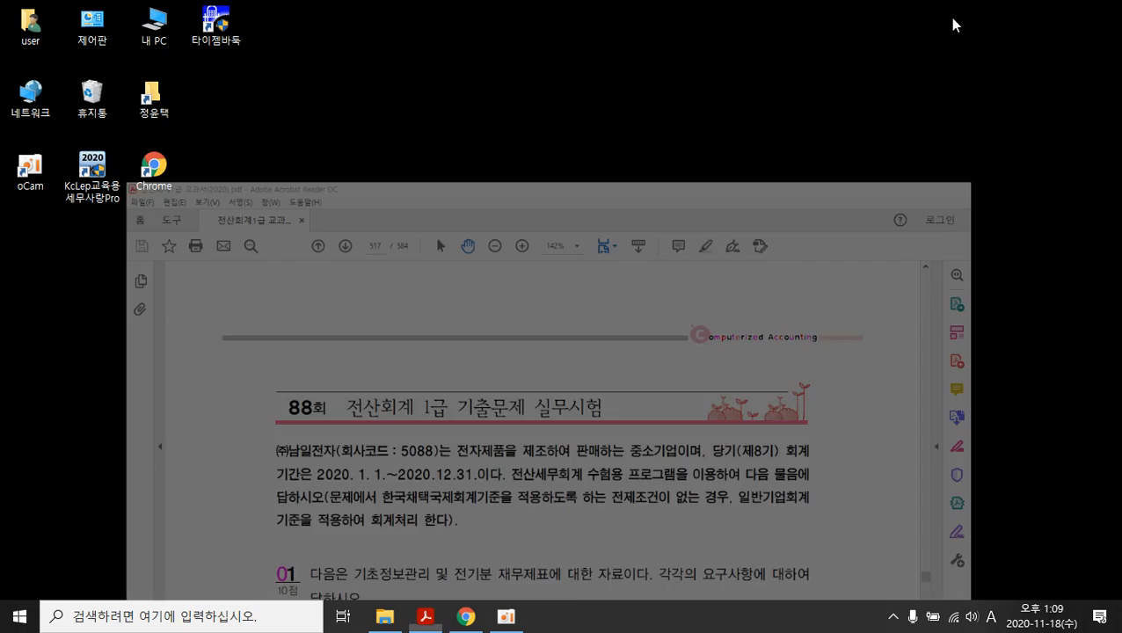
pyautogui.click(473, 618)
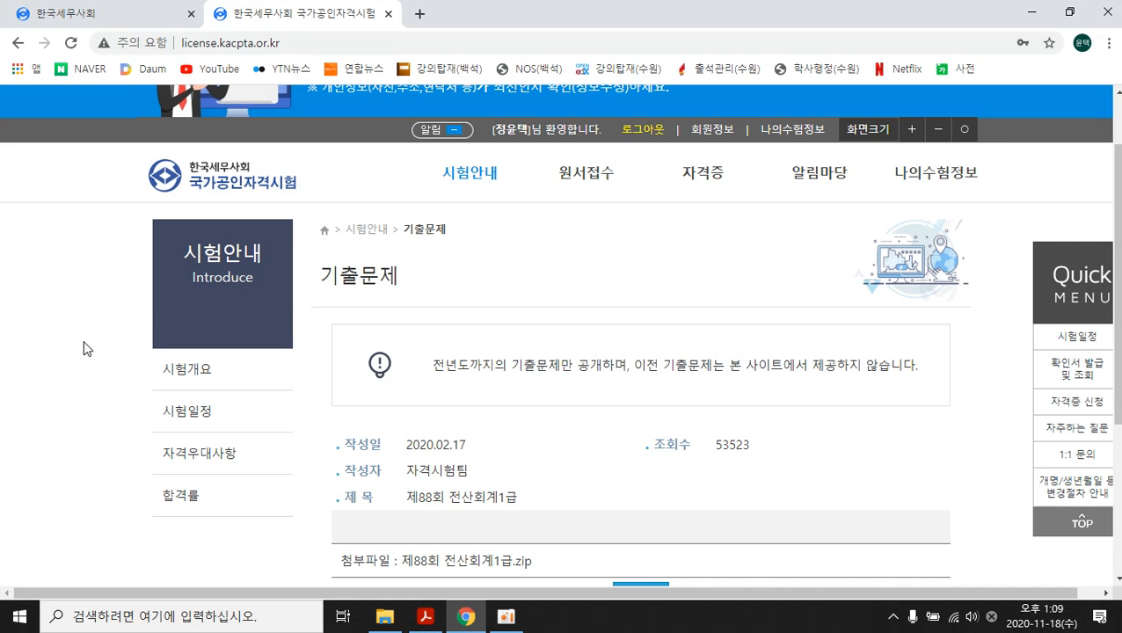
pyautogui.scroll(2, 83, 349)
pyautogui.scroll(-4, 84, 350)
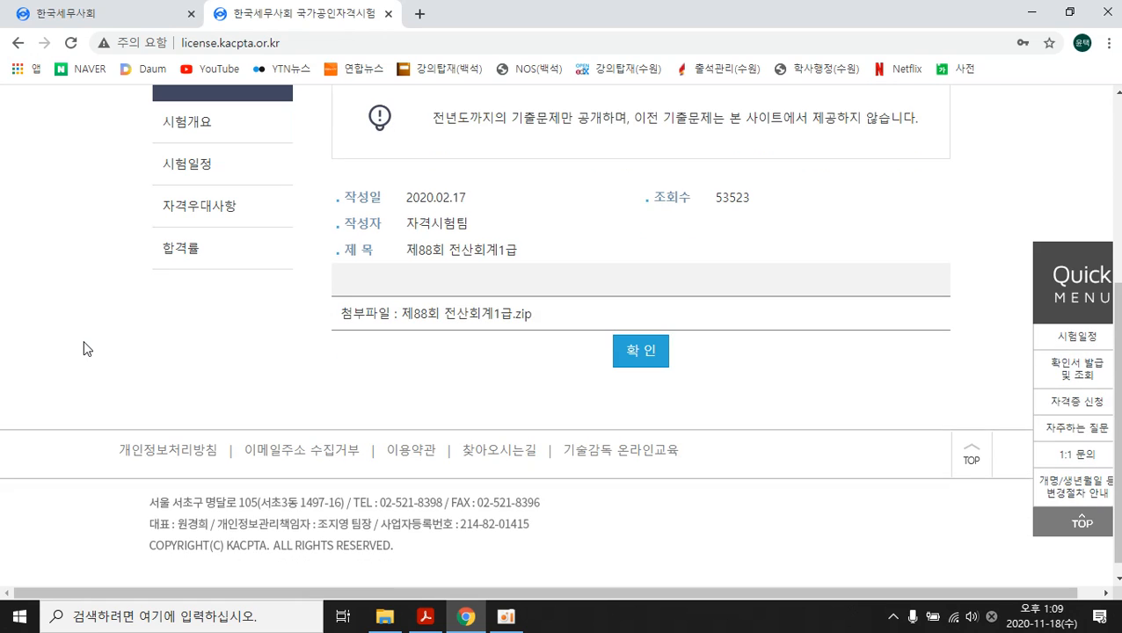
pyautogui.scroll(4, 100, 343)
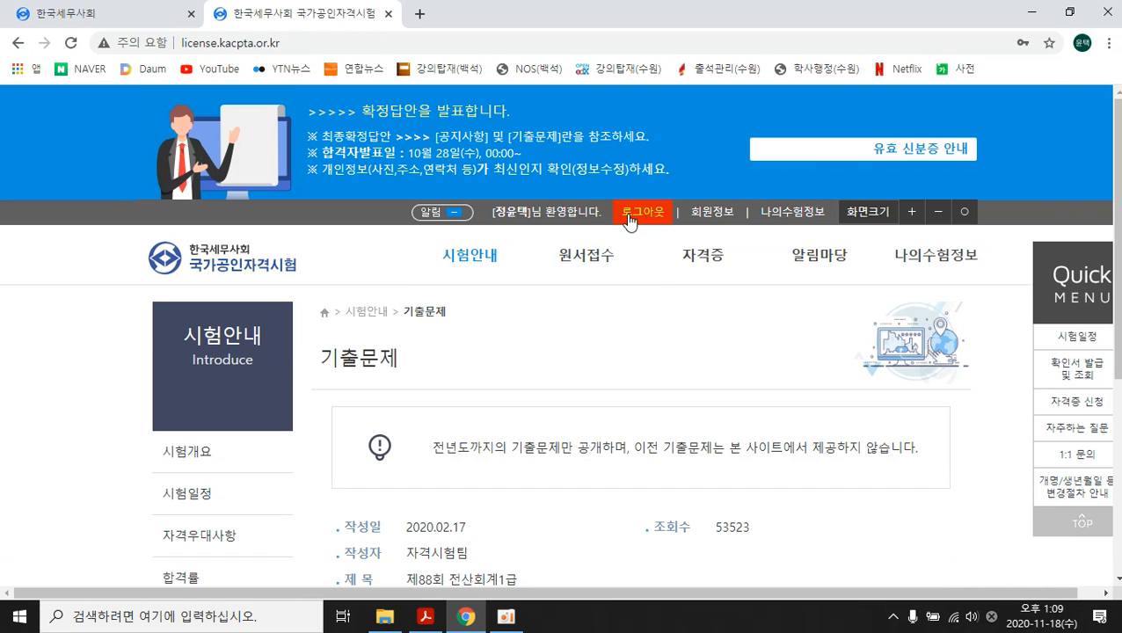
pyautogui.scroll(-3, 112, 323)
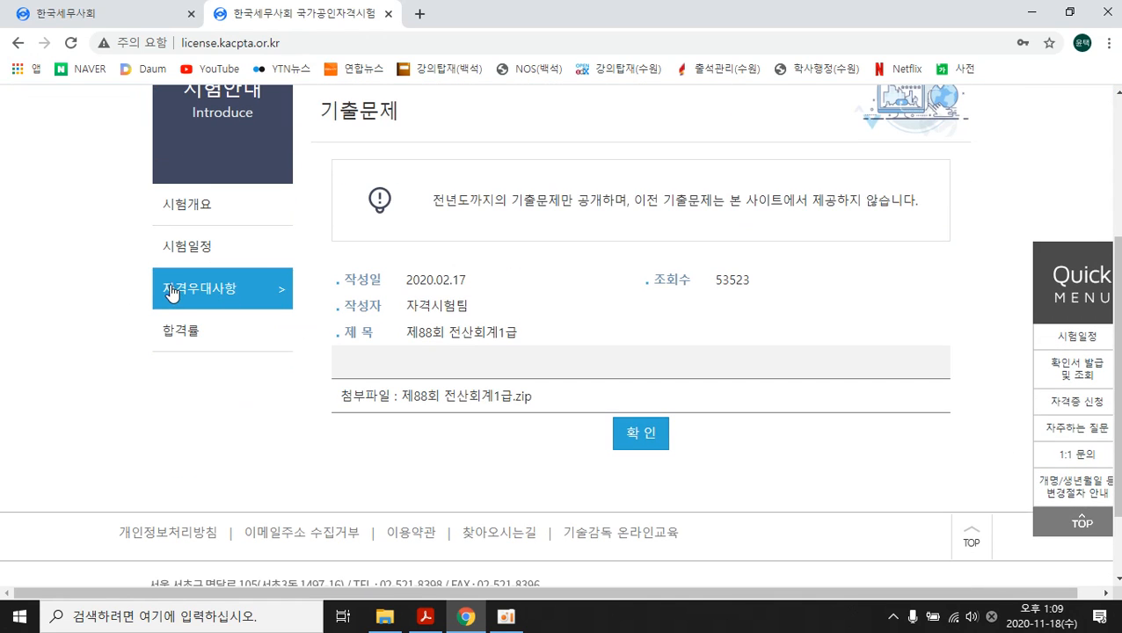
pyautogui.scroll(3, 173, 291)
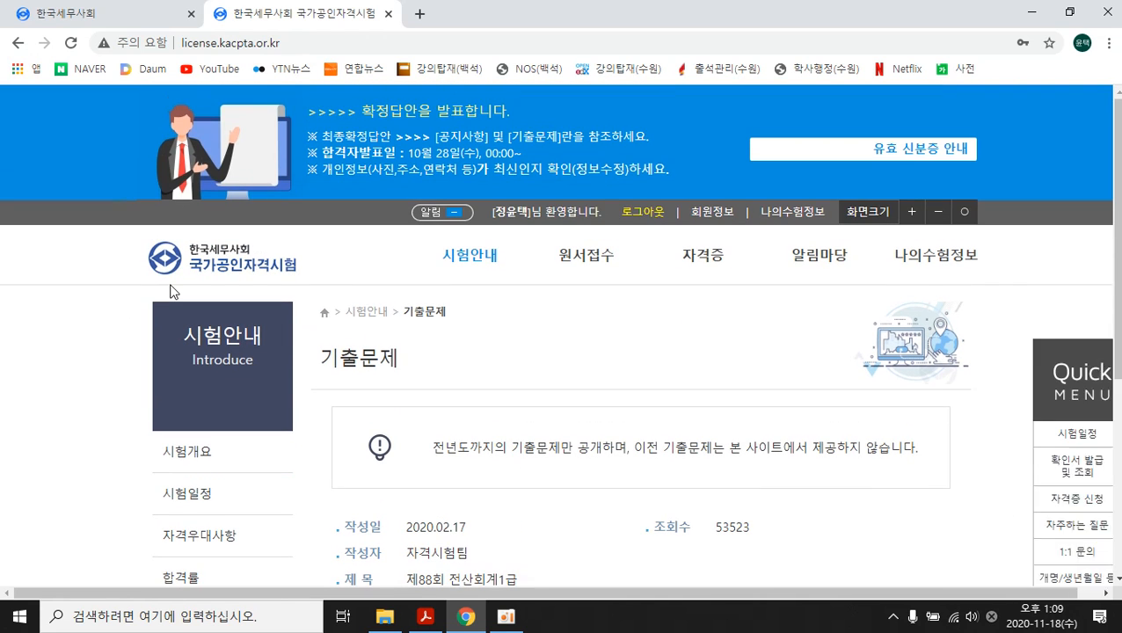
# - Return to the past-exam list and open the 제88회 전산회계1급 post
pyautogui.click(18, 43)
pyautogui.scroll(4, 459, 308)
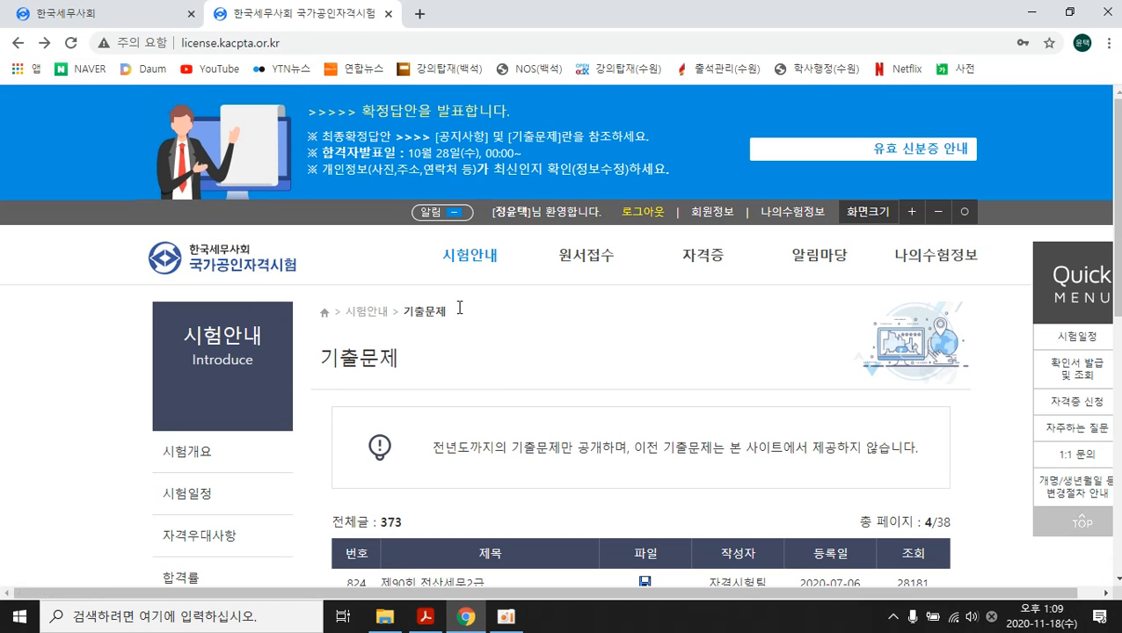
pyautogui.scroll(-5, 469, 373)
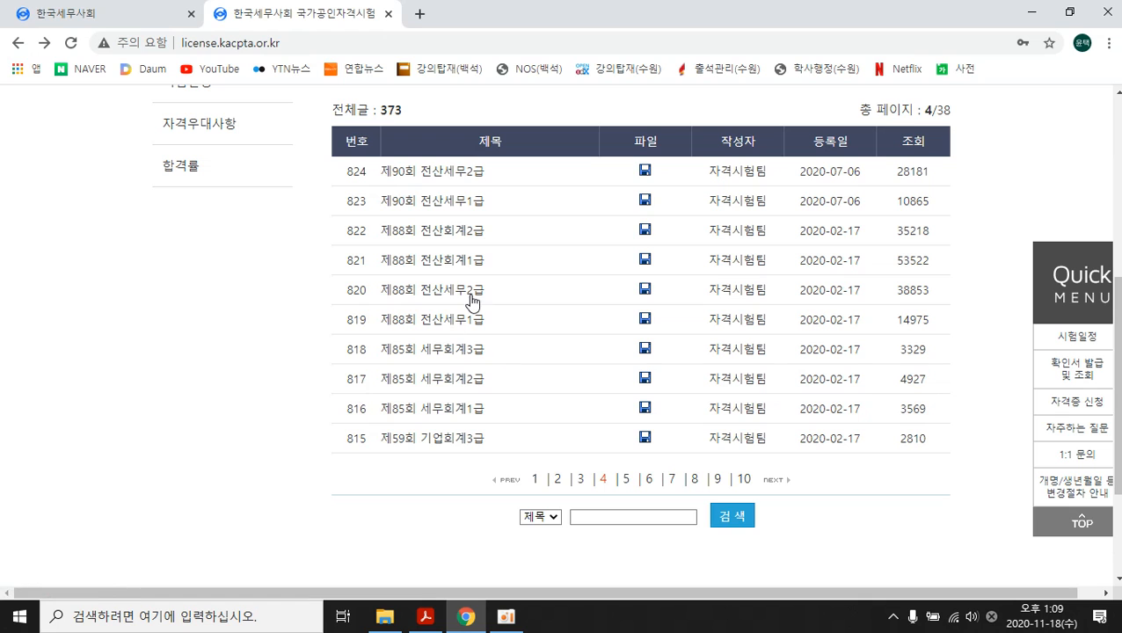
pyautogui.click(459, 265)
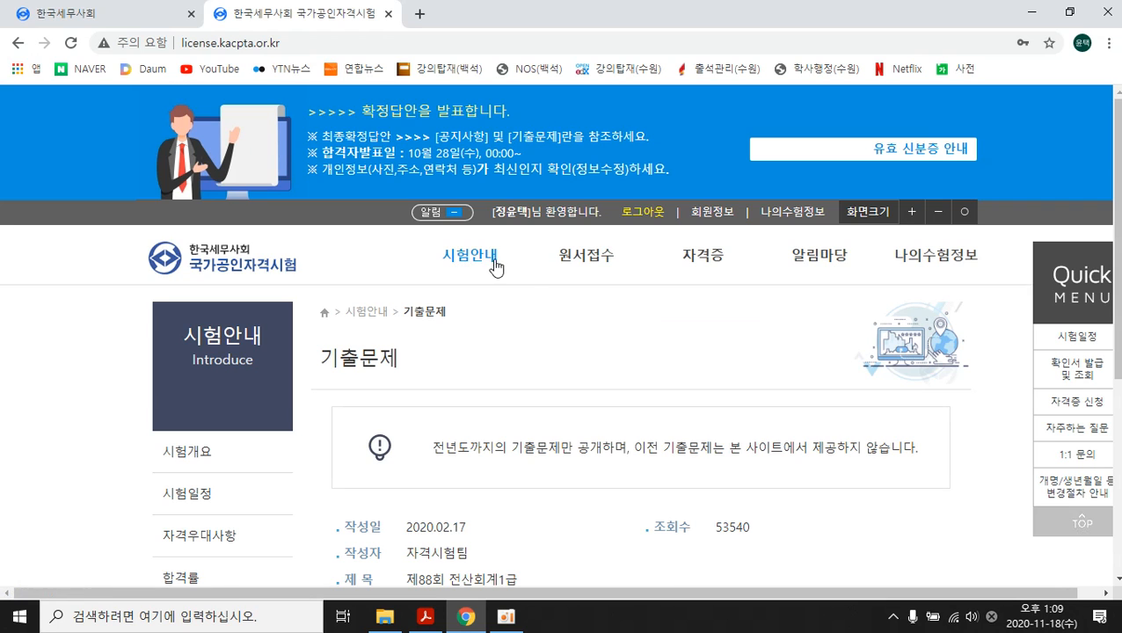
# - Download the 제88회 전산회계1급.zip attachment and open it
pyautogui.scroll(-3, 493, 268)
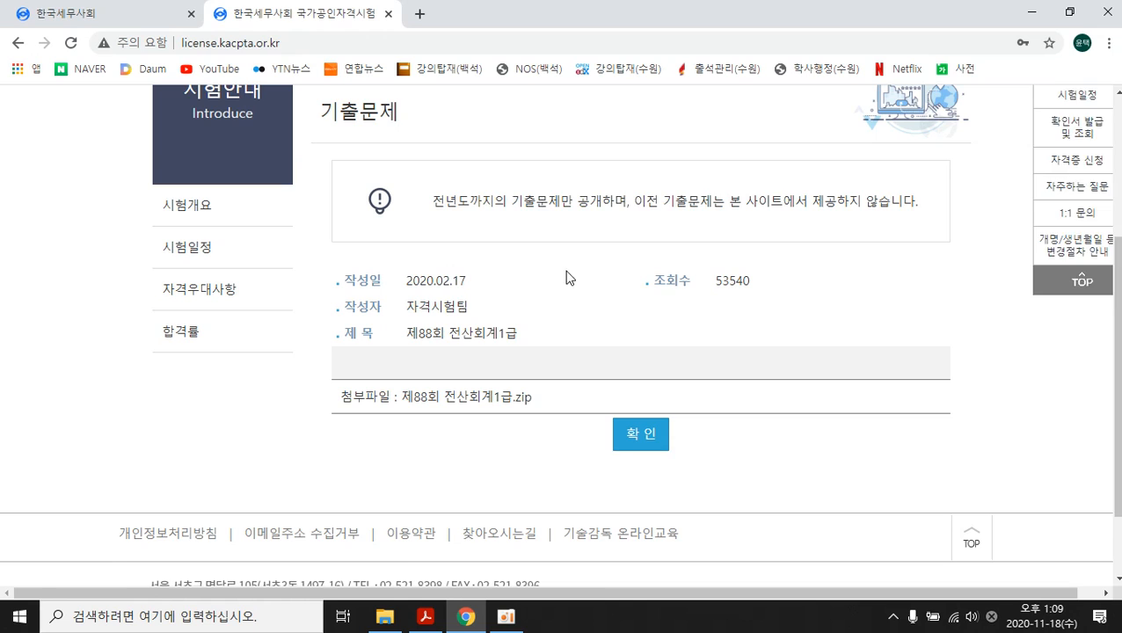
pyautogui.click(494, 398)
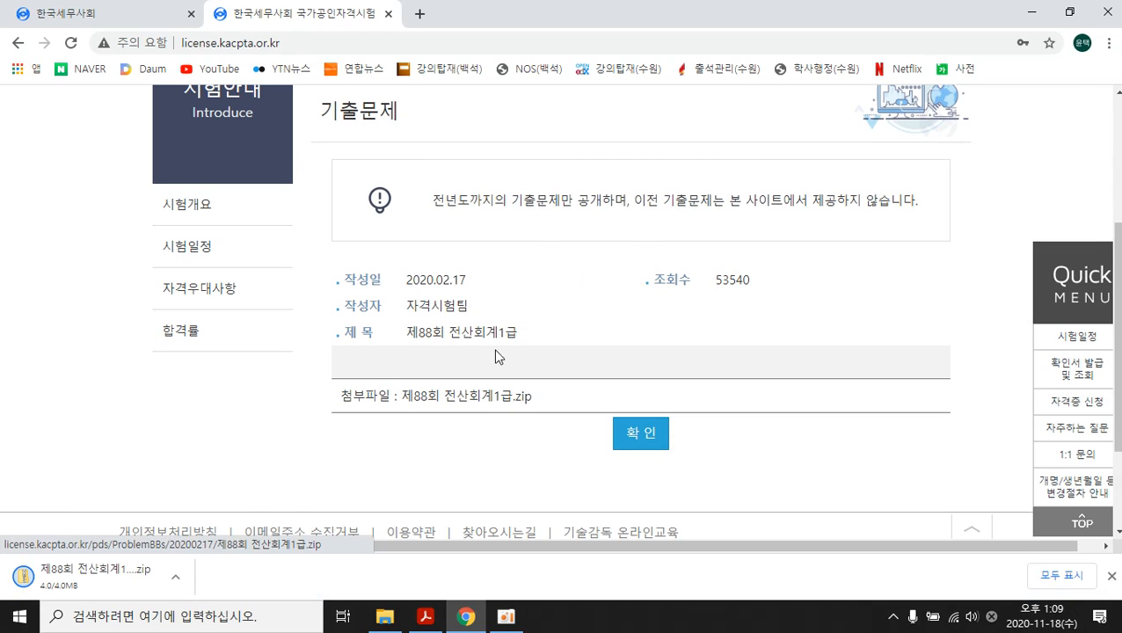
pyautogui.click(180, 582)
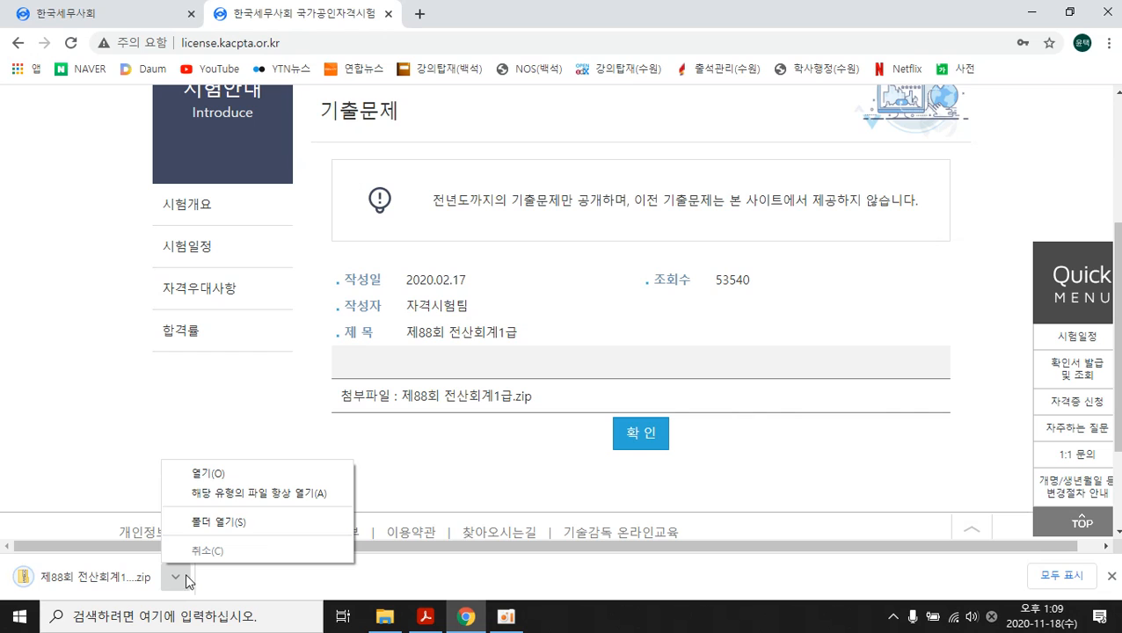
pyautogui.click(277, 480)
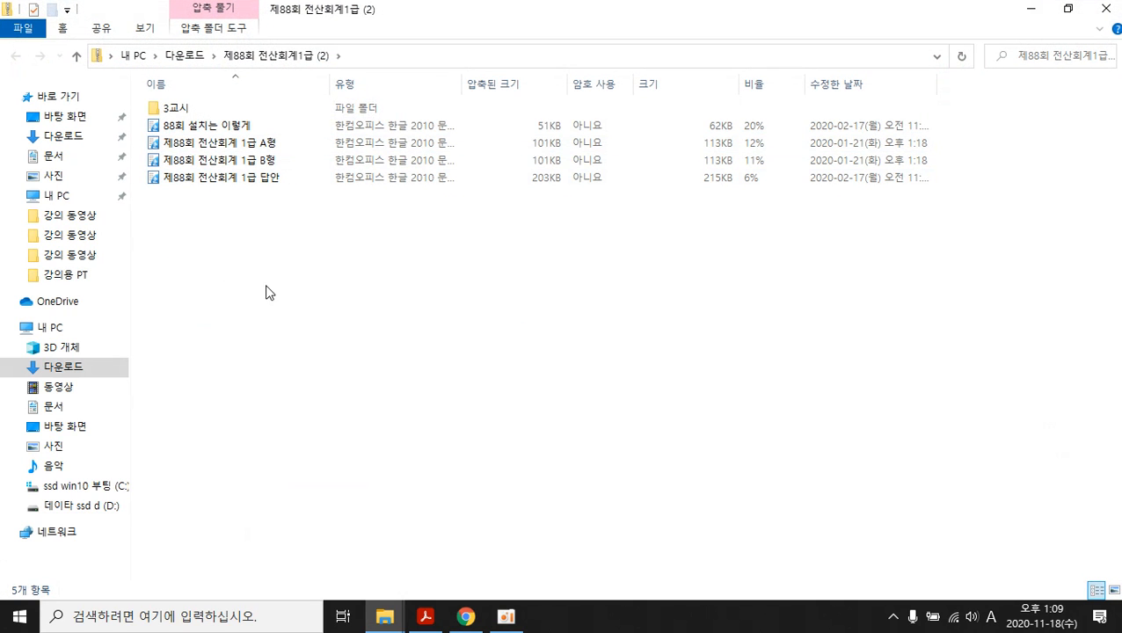
# - Open the 88회 설치는 이렇게 guide read-only, review its exam-number table, then close it
pyautogui.doubleClick(225, 132)
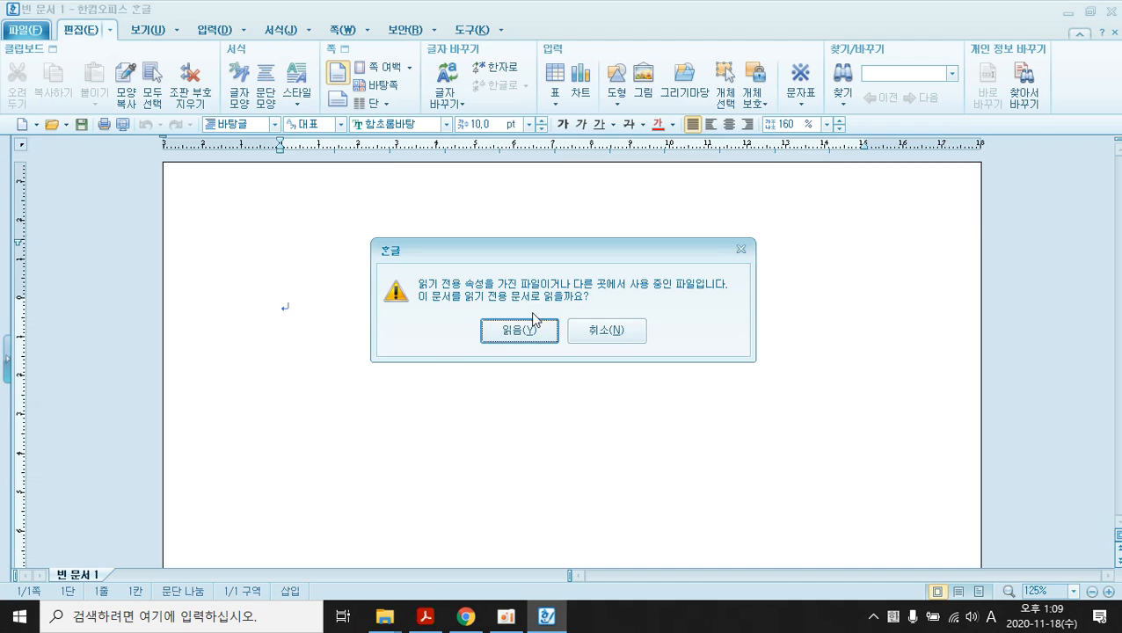
pyautogui.click(519, 329)
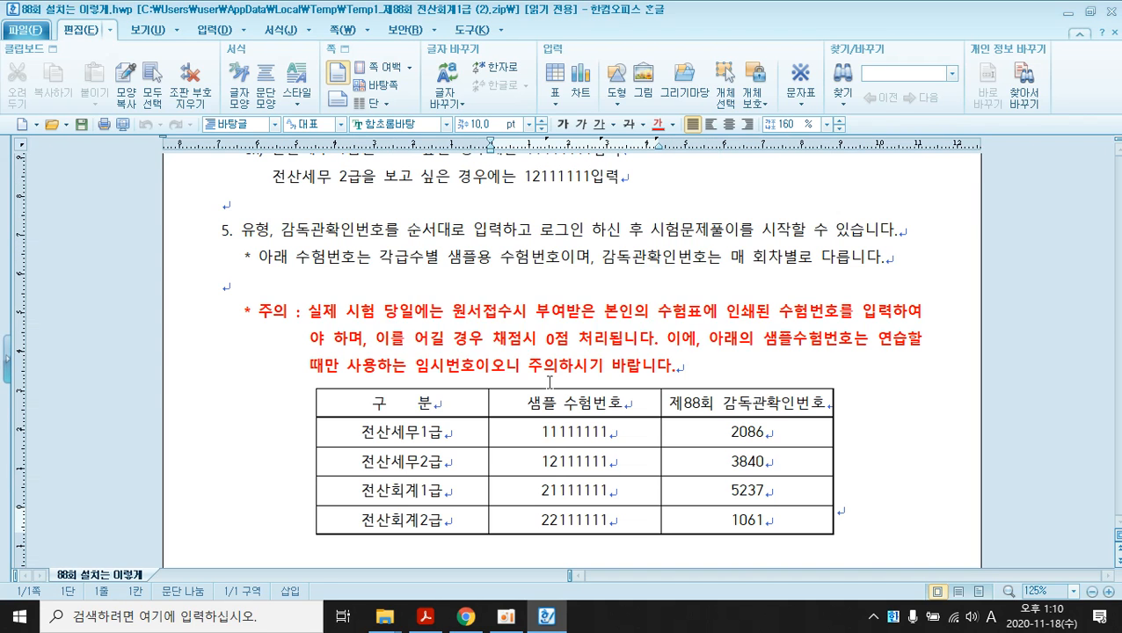
pyautogui.click(563, 332)
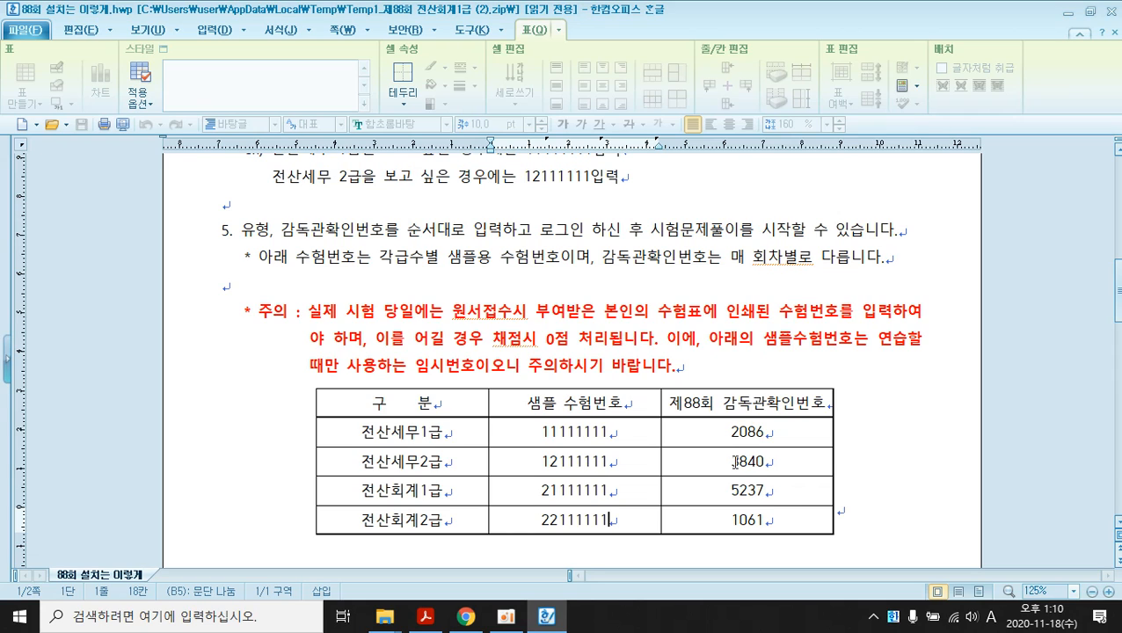
pyautogui.click(1107, 12)
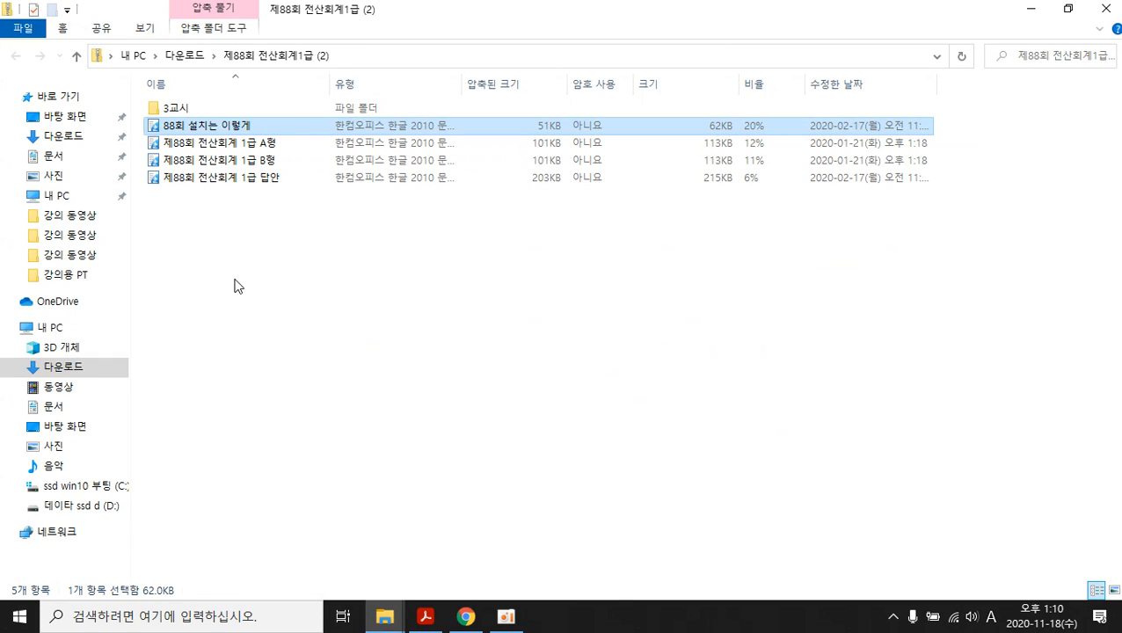
# - Run Tax from the zip's 3교시 folder without extracting, dismissing the path error
pyautogui.doubleClick(173, 110)
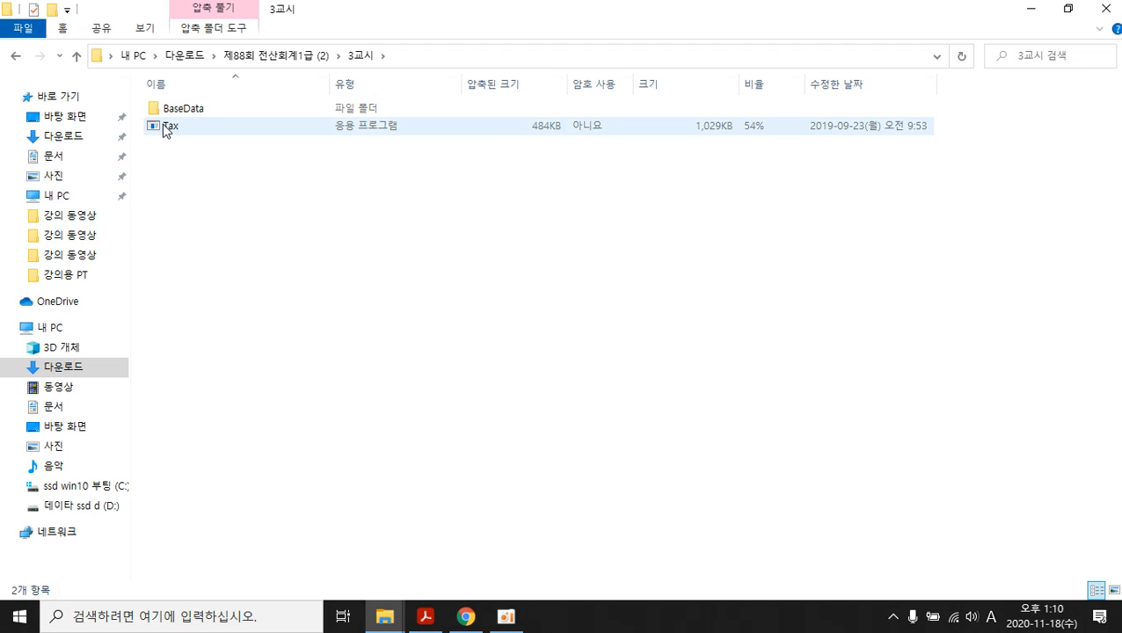
pyautogui.doubleClick(162, 124)
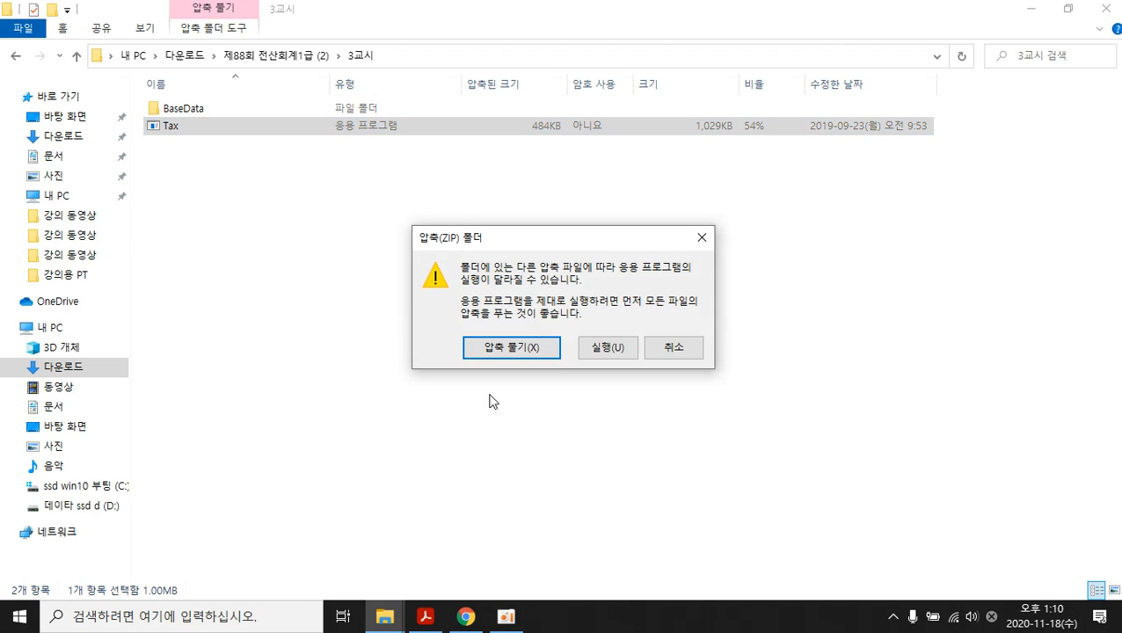
pyautogui.click(602, 349)
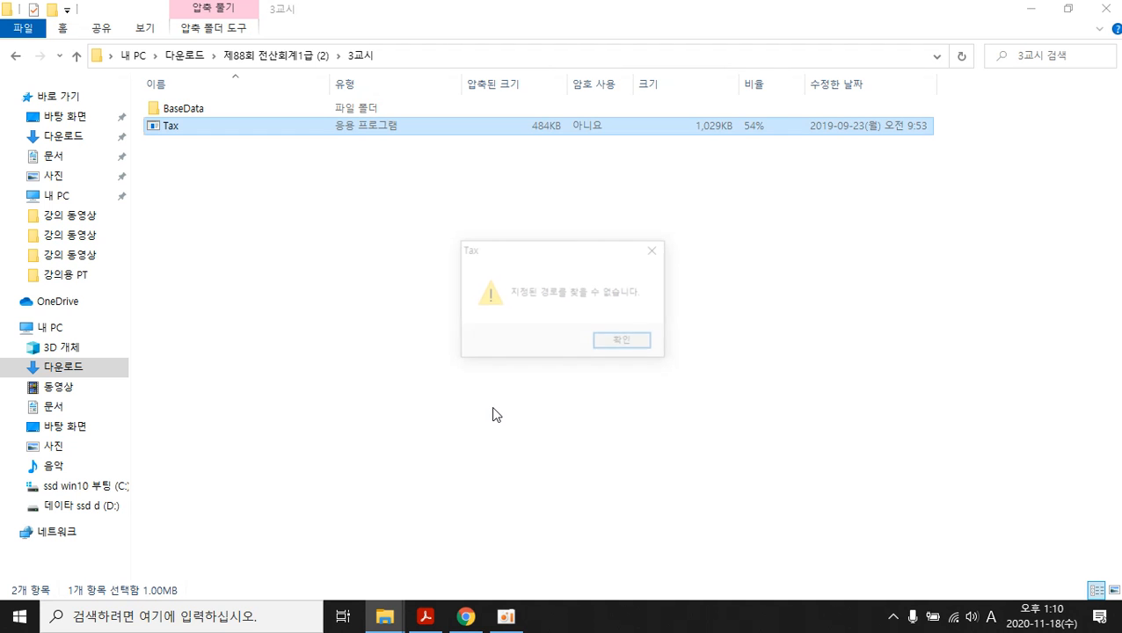
pyautogui.click(613, 339)
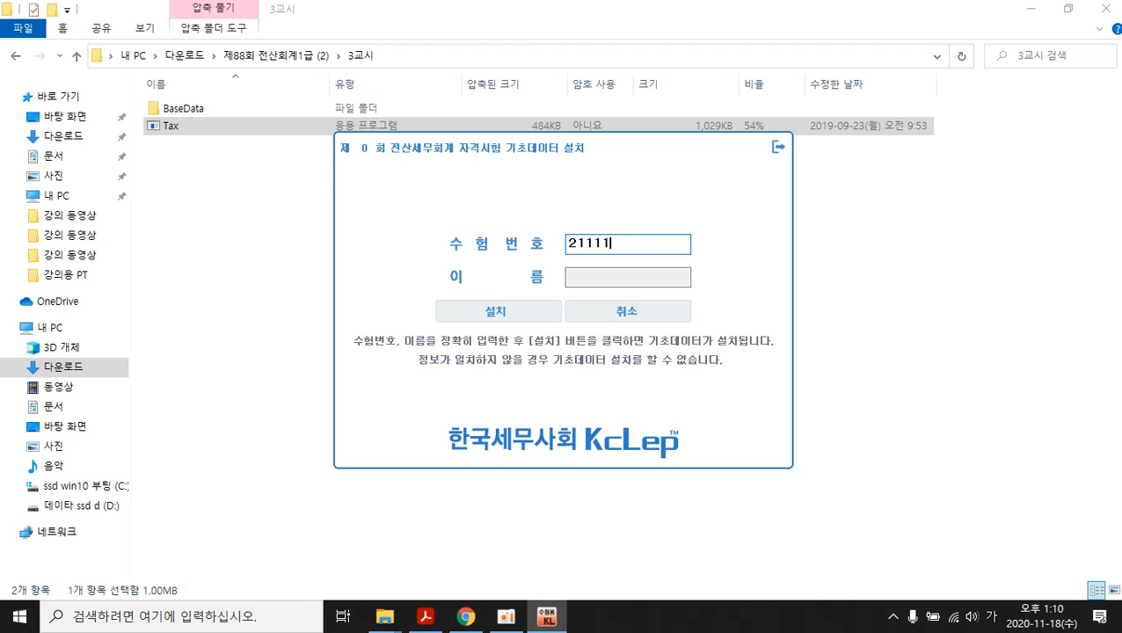
# - Submit the sample exam number, see it rejected as invalid on install, and close the installer
pyautogui.press('Return')
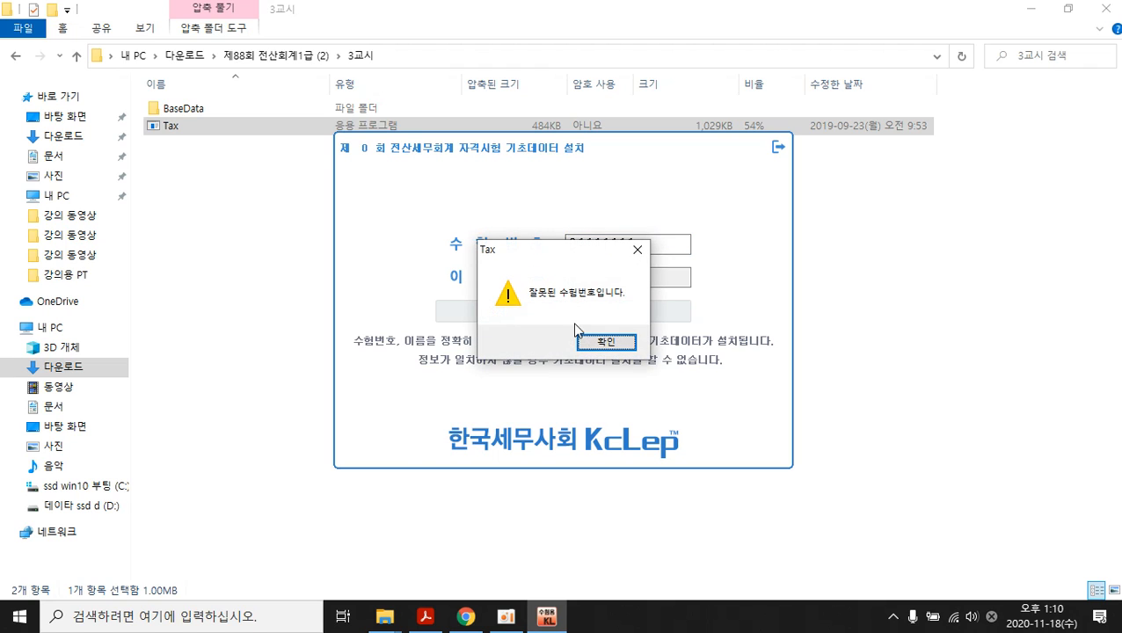
pyautogui.click(603, 341)
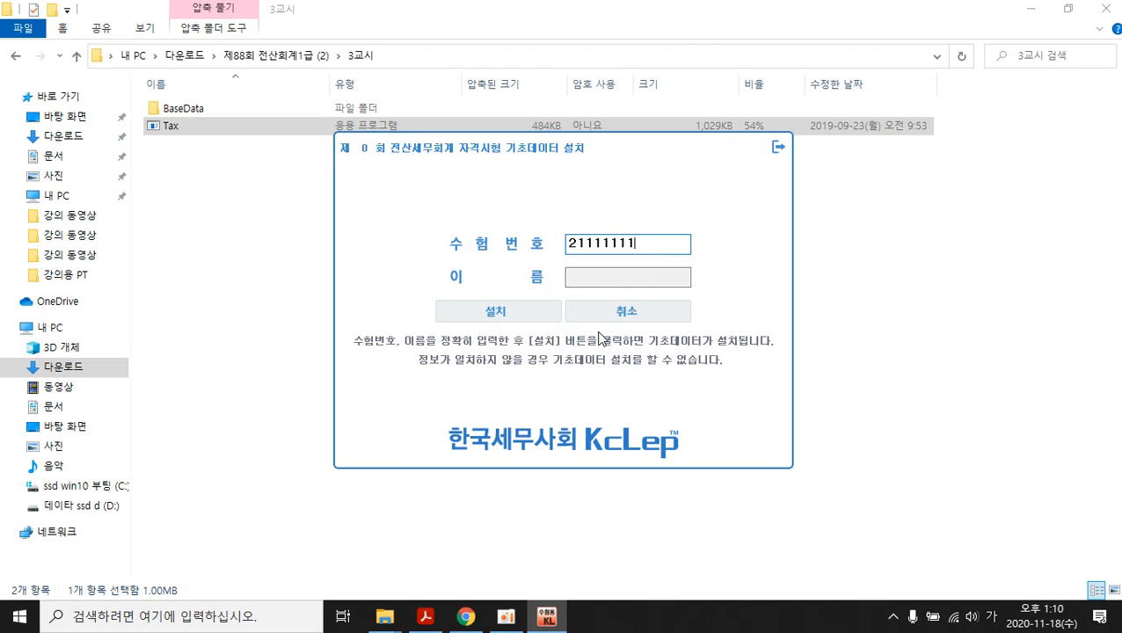
pyautogui.click(615, 279)
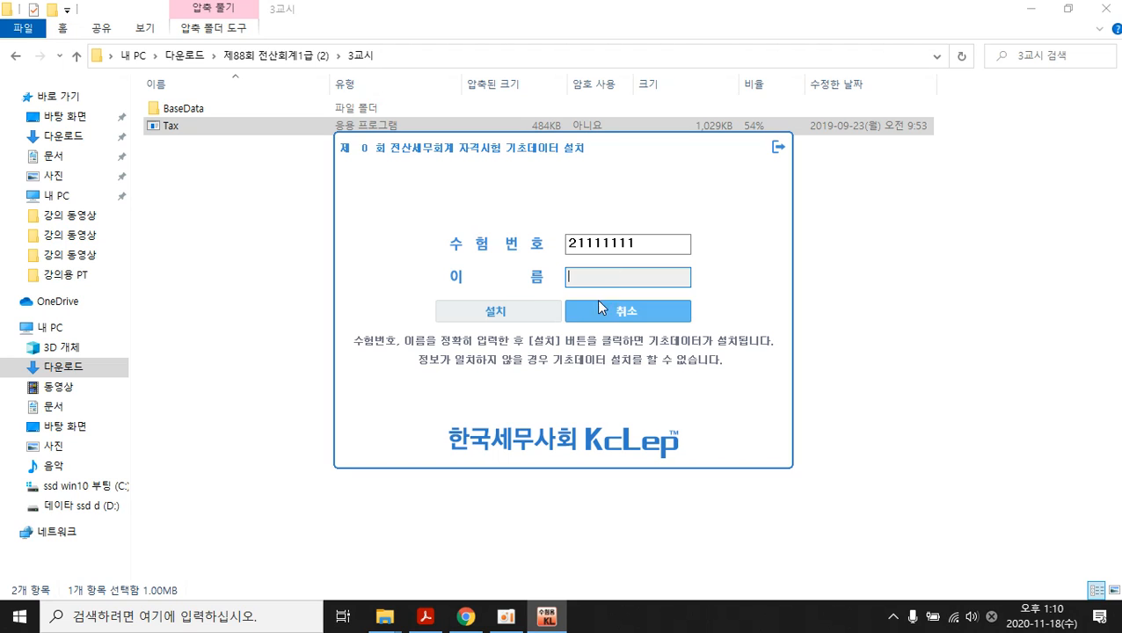
pyautogui.click(530, 318)
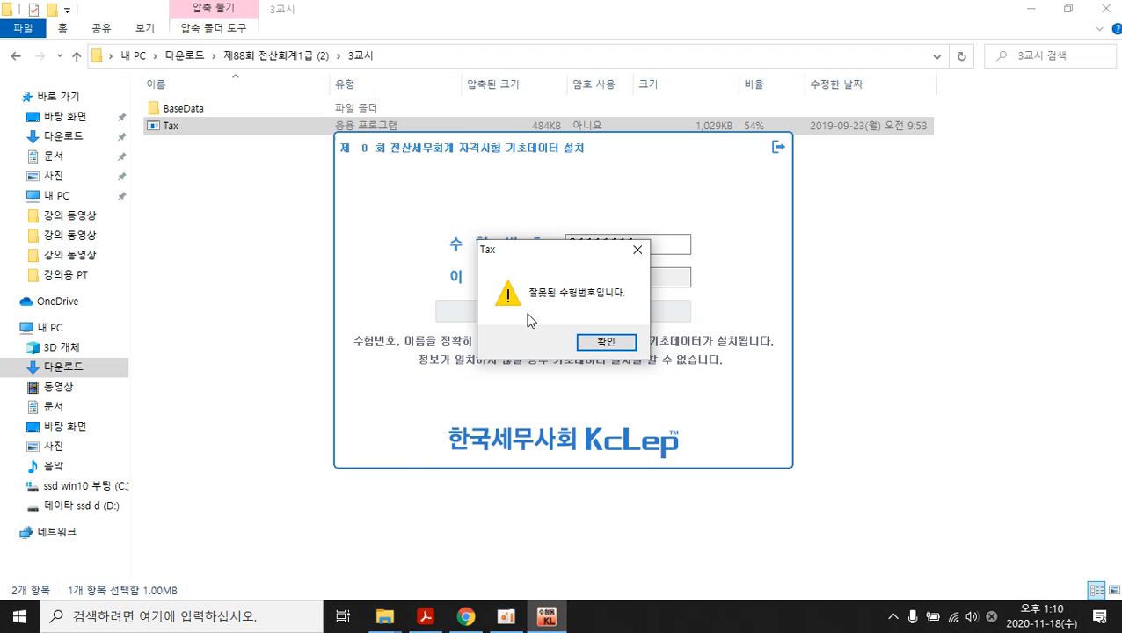
pyautogui.click(587, 339)
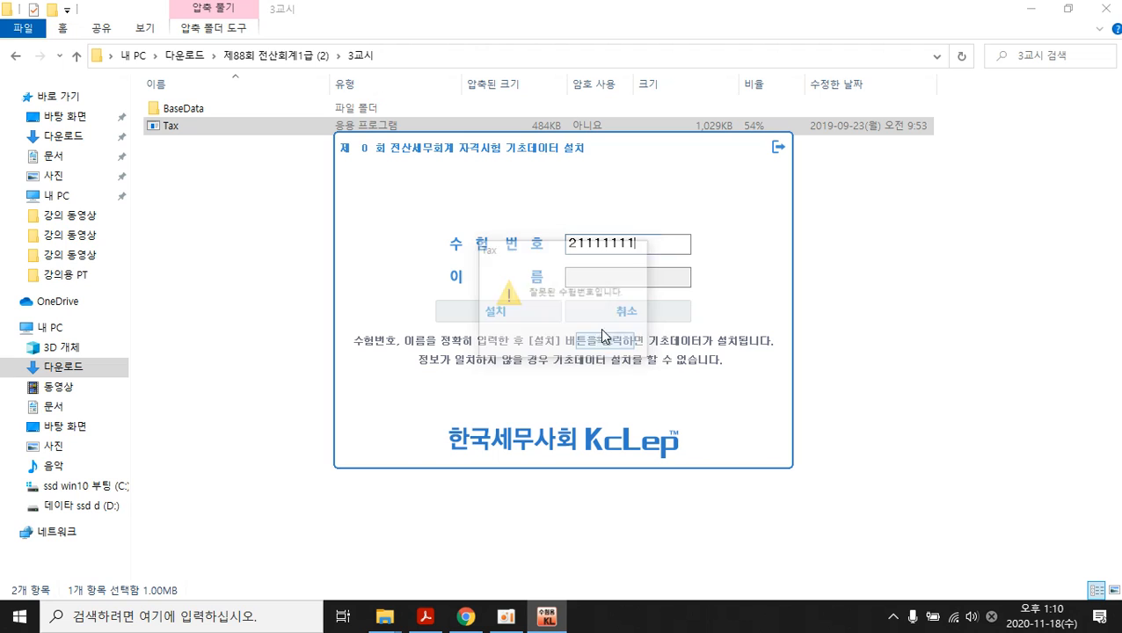
pyautogui.click(778, 148)
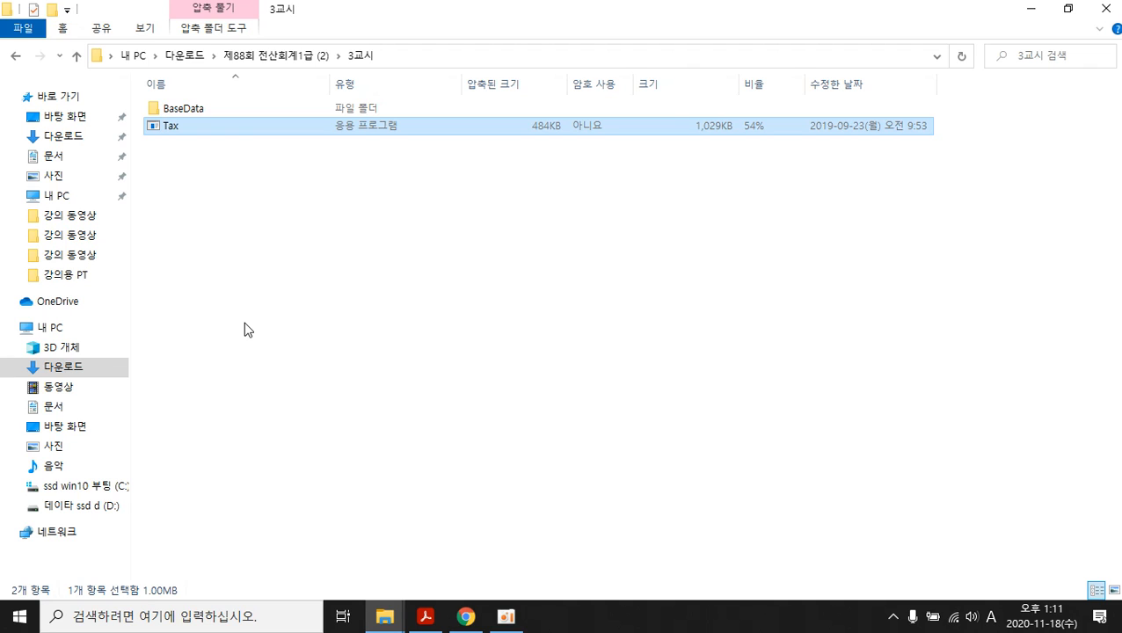
# - Go back, launch Tax from 3교시, and choose to extract the whole zip into Downloads
pyautogui.click(12, 58)
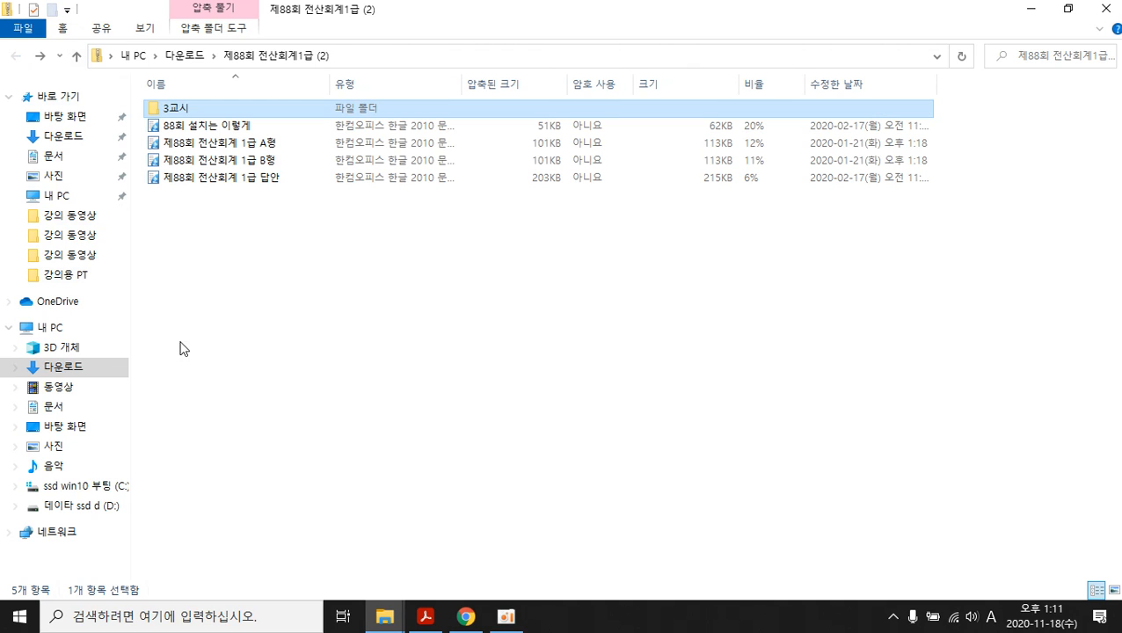
pyautogui.doubleClick(176, 108)
pyautogui.doubleClick(169, 129)
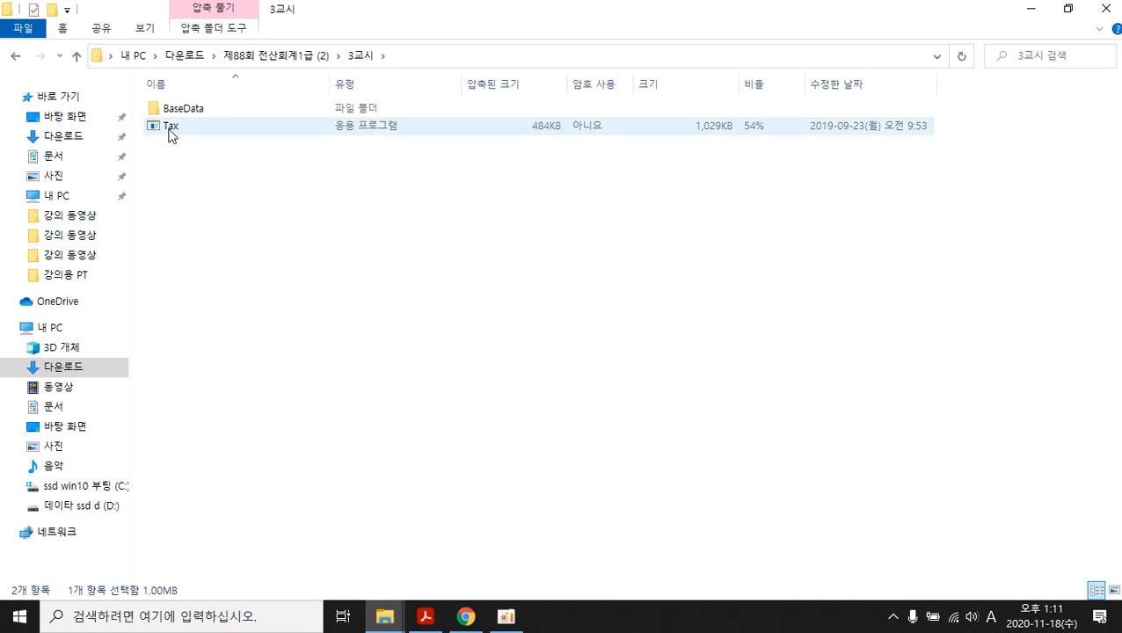
pyautogui.click(518, 352)
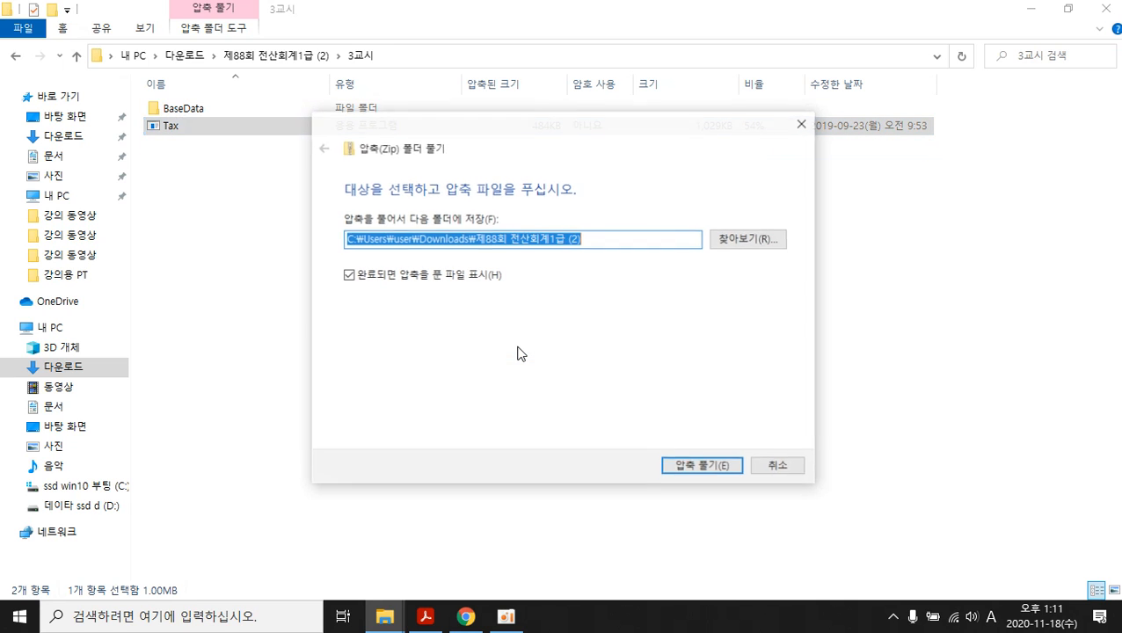
pyautogui.click(679, 468)
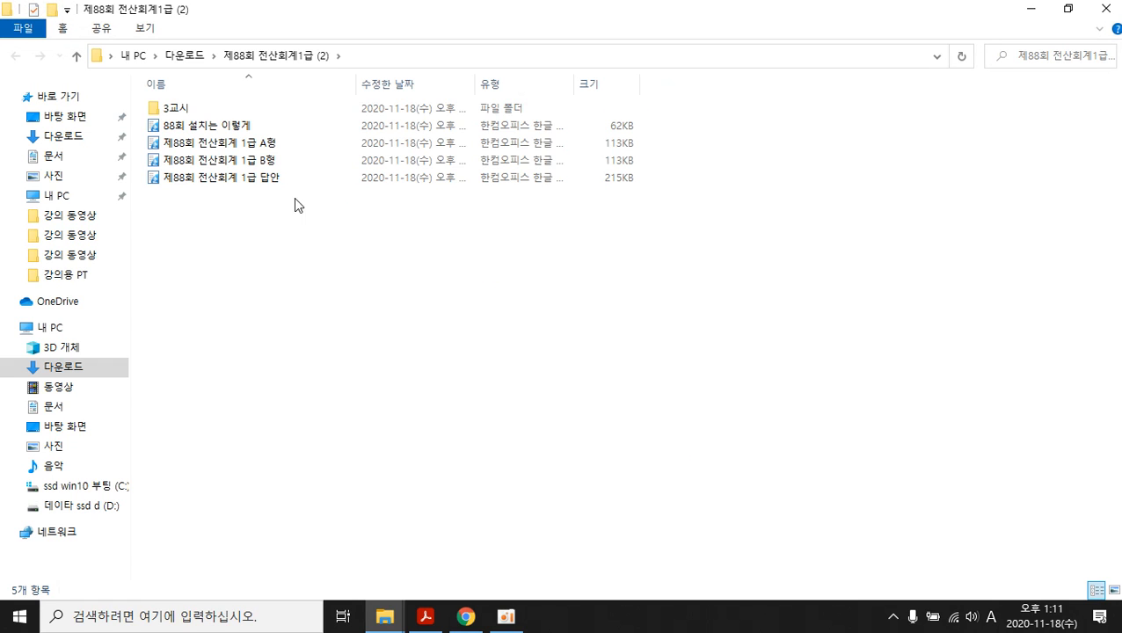
# - Open 3교시 in the extracted folder and launch Tax from there
pyautogui.doubleClick(171, 109)
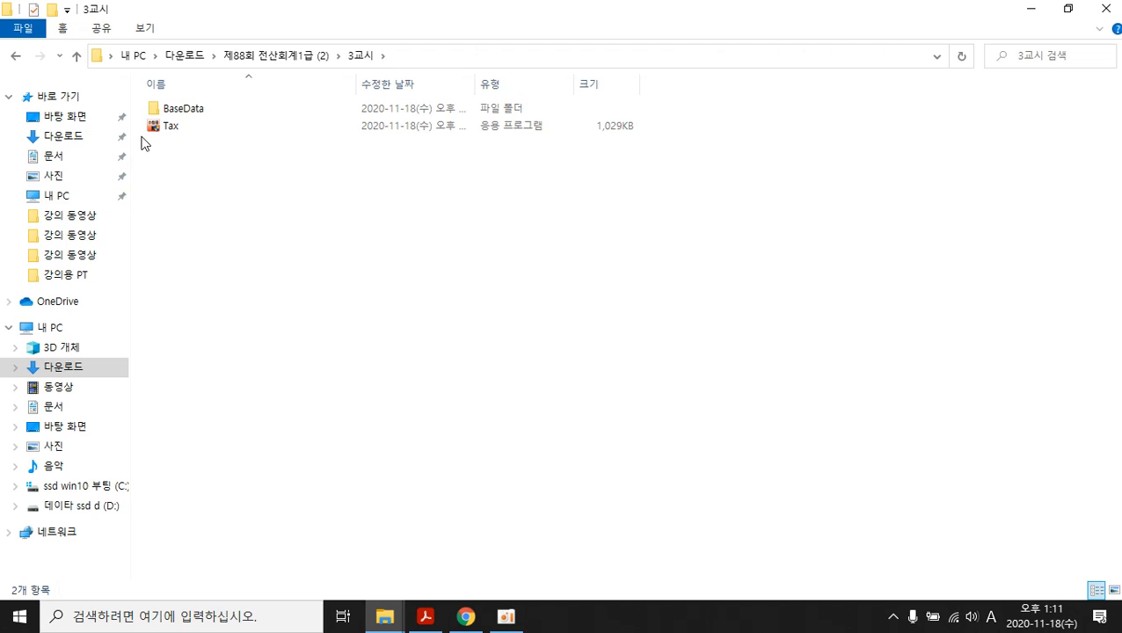
pyautogui.doubleClick(167, 127)
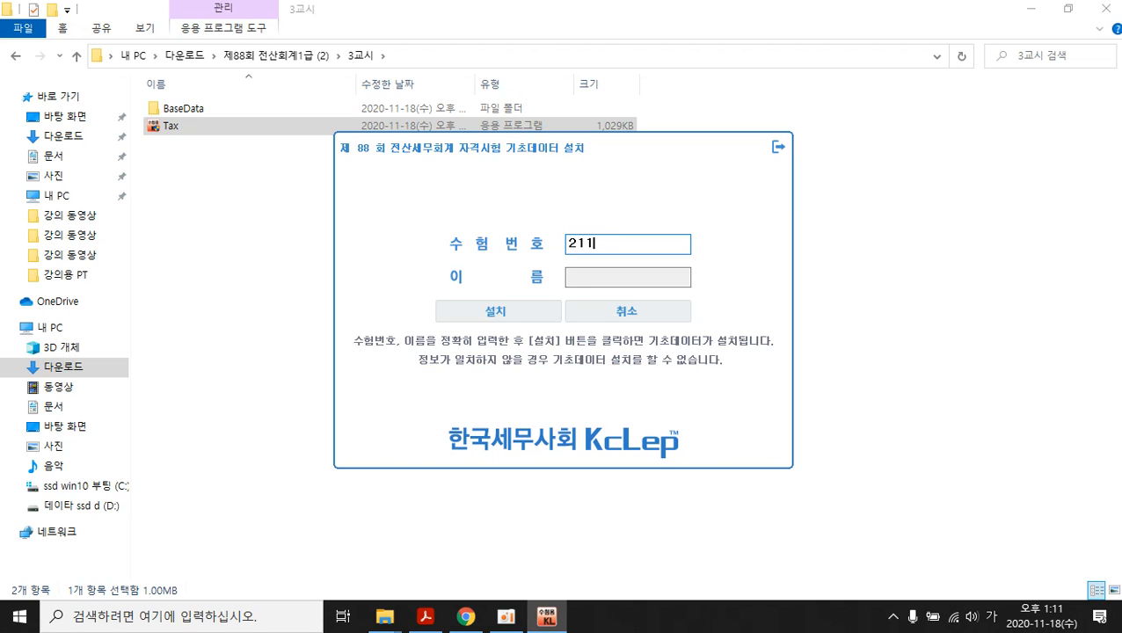
# - Enter the sample exam number and the examinee's name, then install the 88th exam base data
pyautogui.write('21111111')
pyautogui.press('Tab')
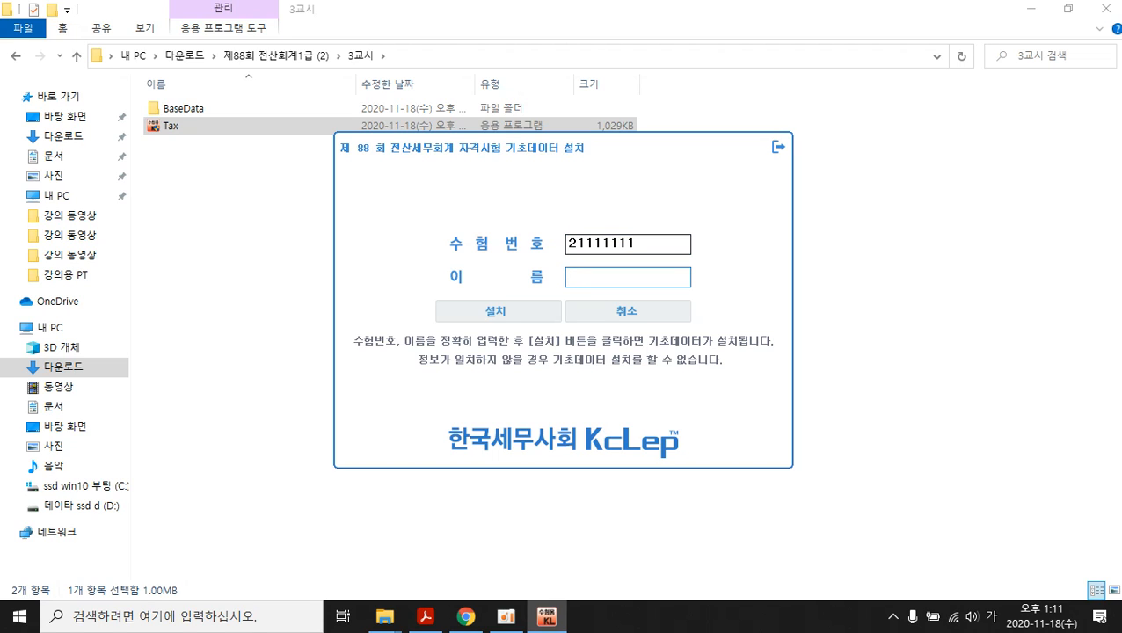
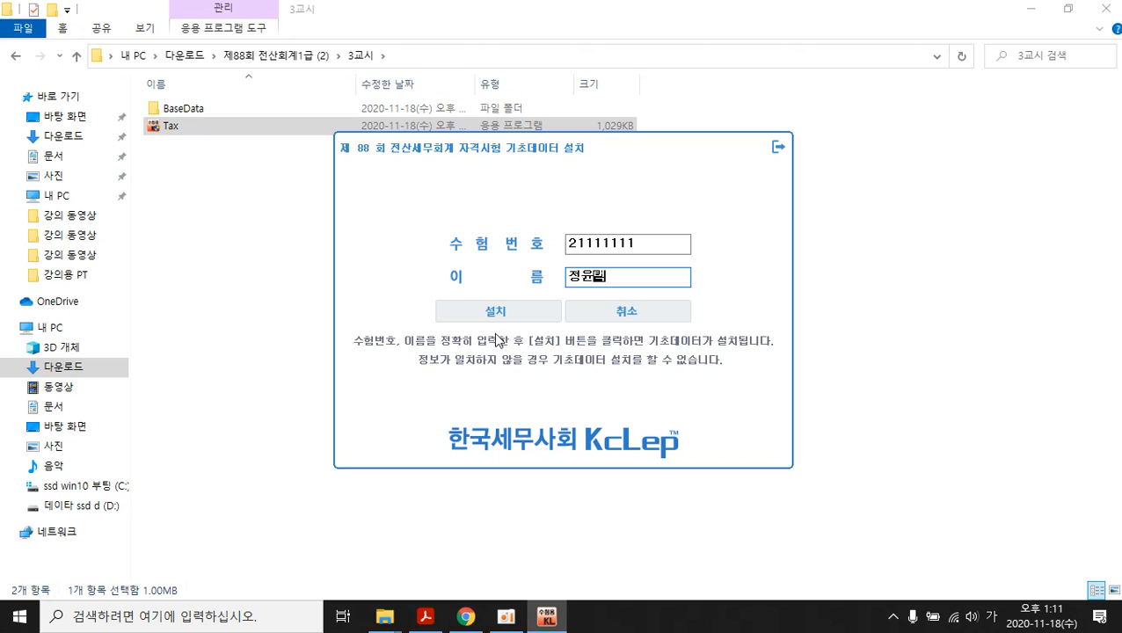
pyautogui.click(498, 312)
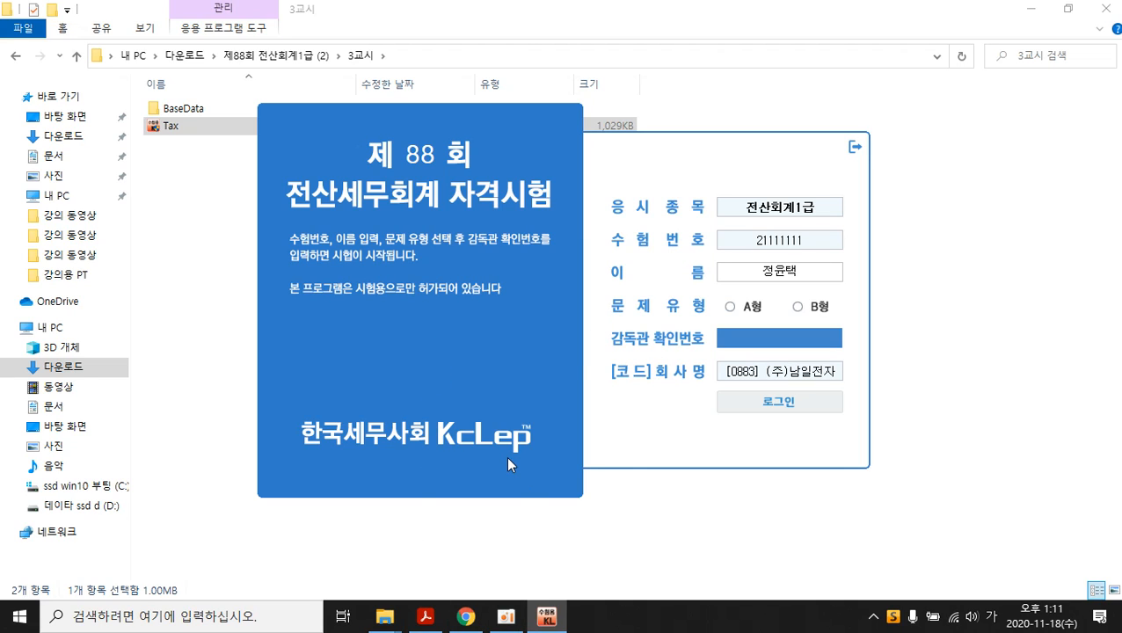
# - Log into the 88th exam as type A using the supervisor confirmation number
pyautogui.click(731, 308)
pyautogui.click(758, 340)
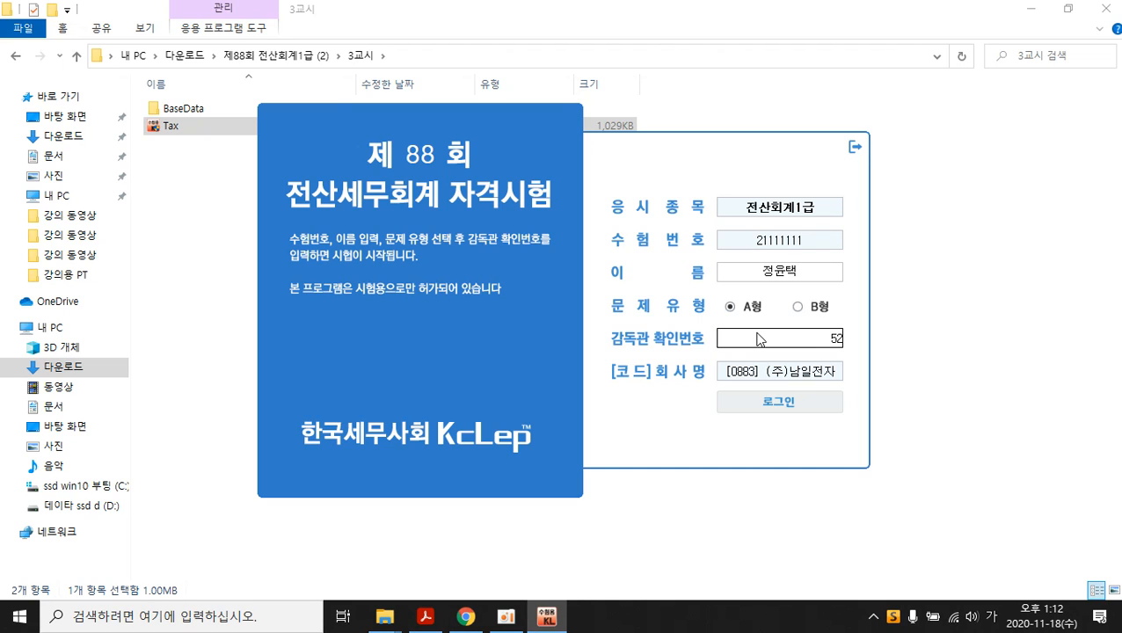
pyautogui.write('5237')
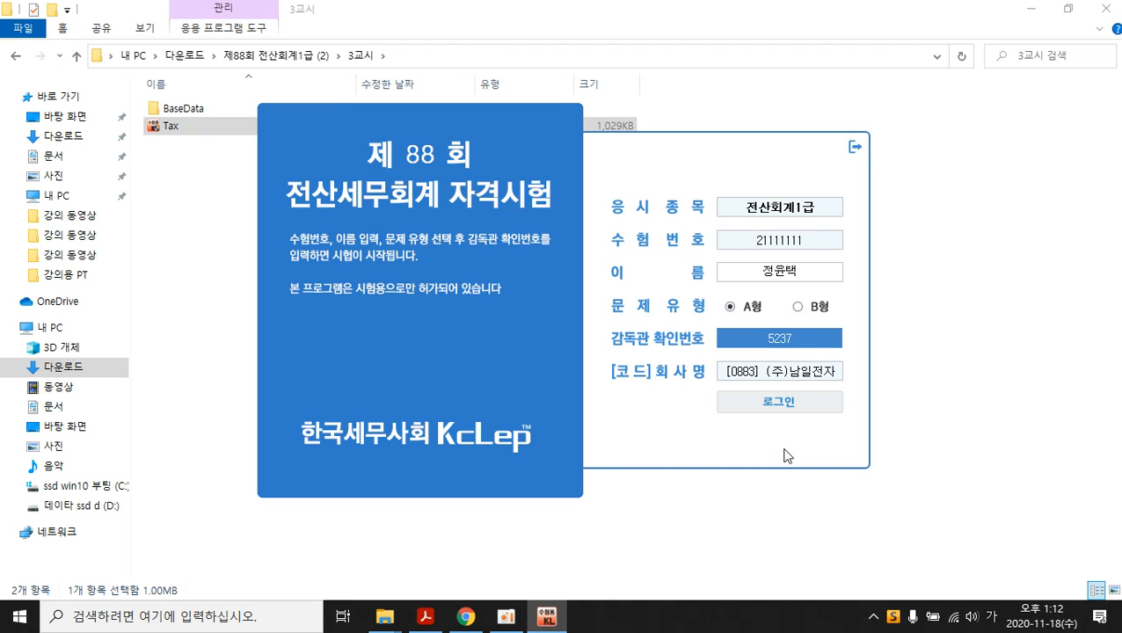
pyautogui.click(774, 400)
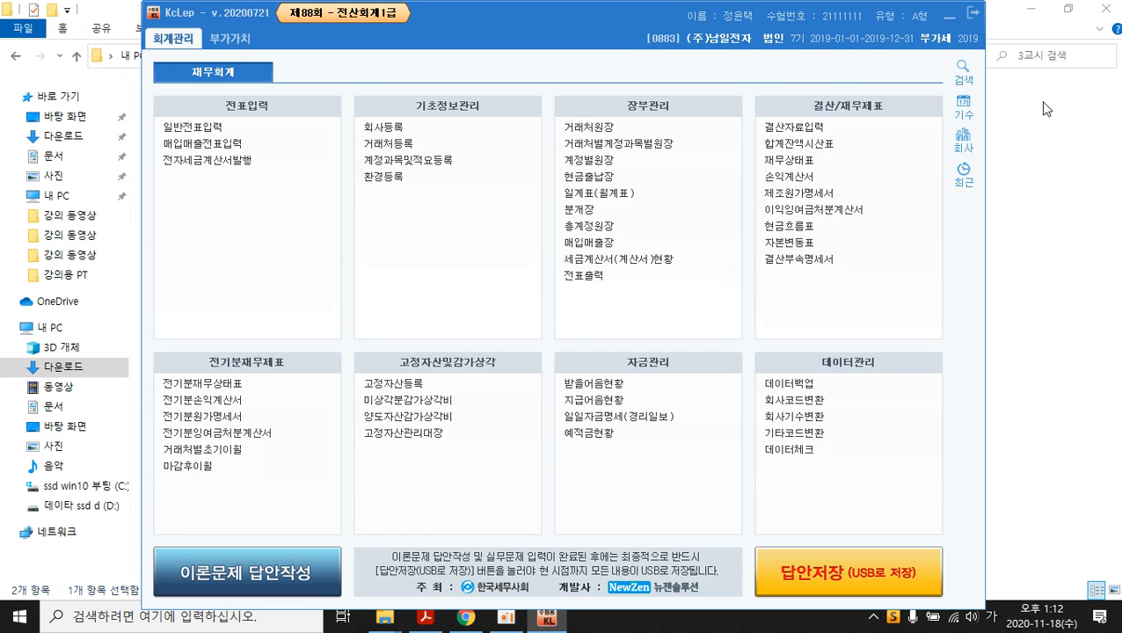
# - Minimize Explorer and Chrome and bring the textbook PDF back to the front
pyautogui.click(1035, 9)
pyautogui.click(1027, 8)
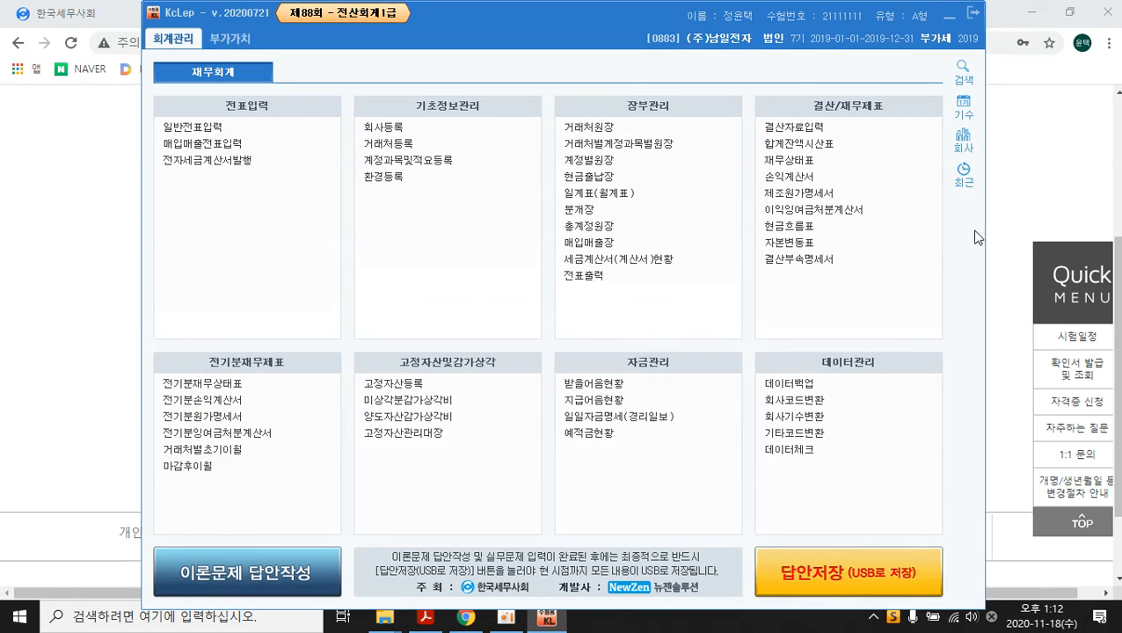
pyautogui.click(1029, 10)
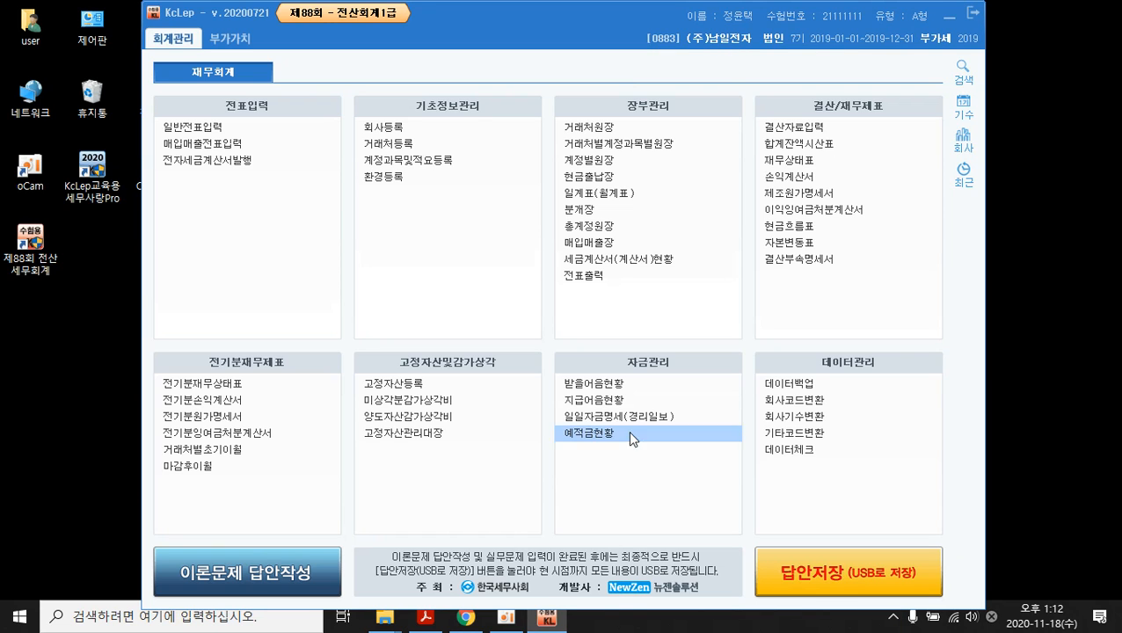
pyautogui.click(425, 617)
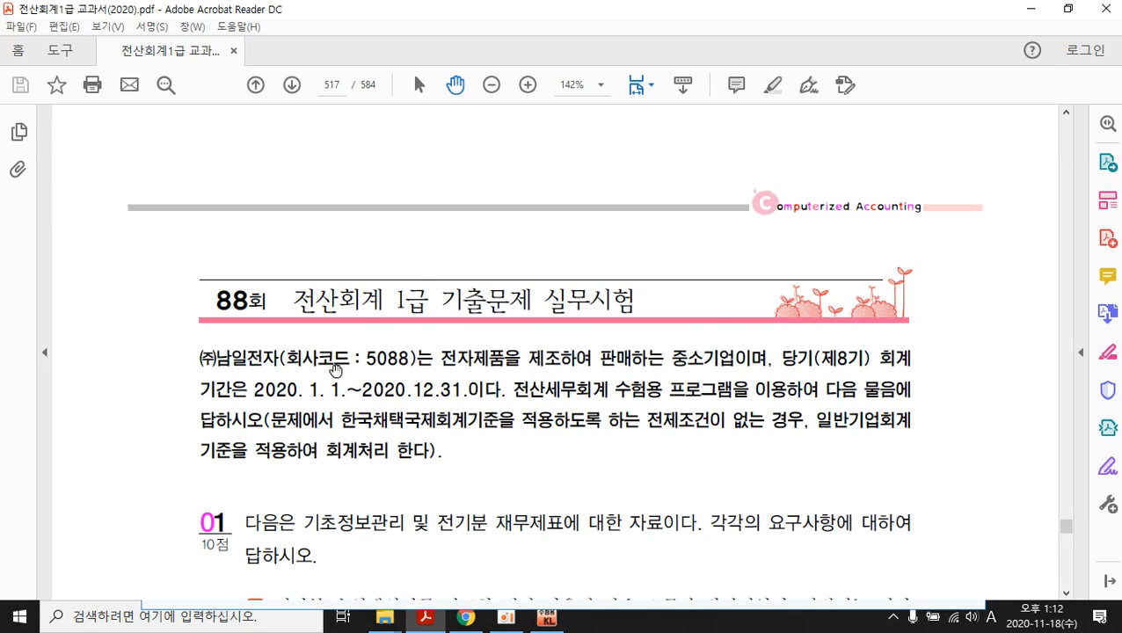
# - Scroll to the 수도광열비 correction (5,600,000 to 6,500,000), then return to KcLep
pyautogui.scroll(-2, 335, 369)
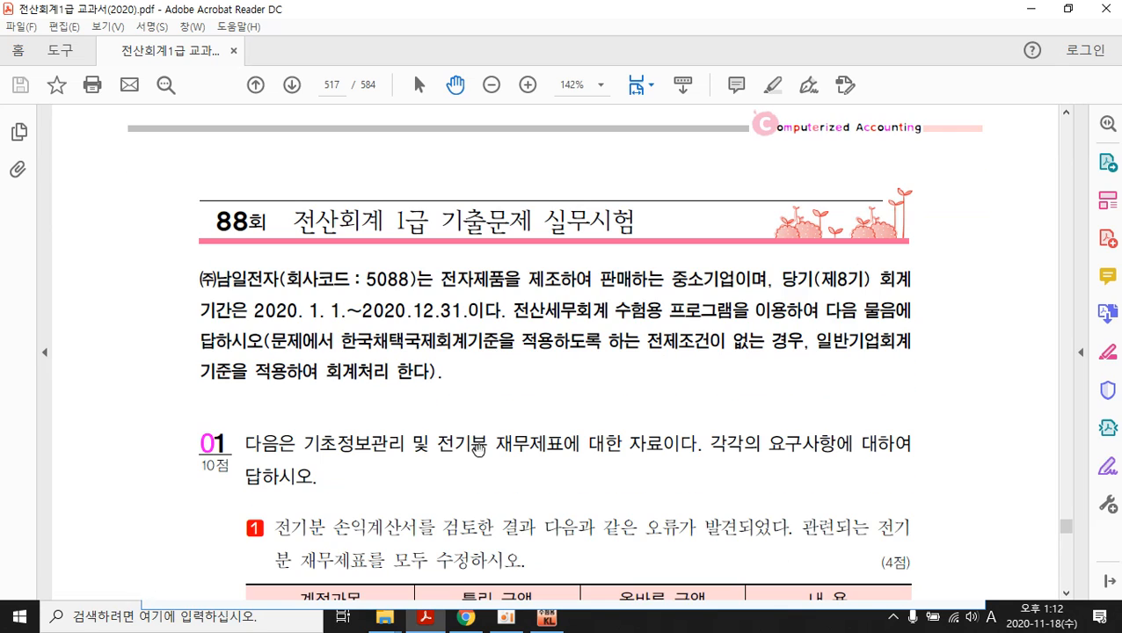
pyautogui.scroll(-3, 477, 449)
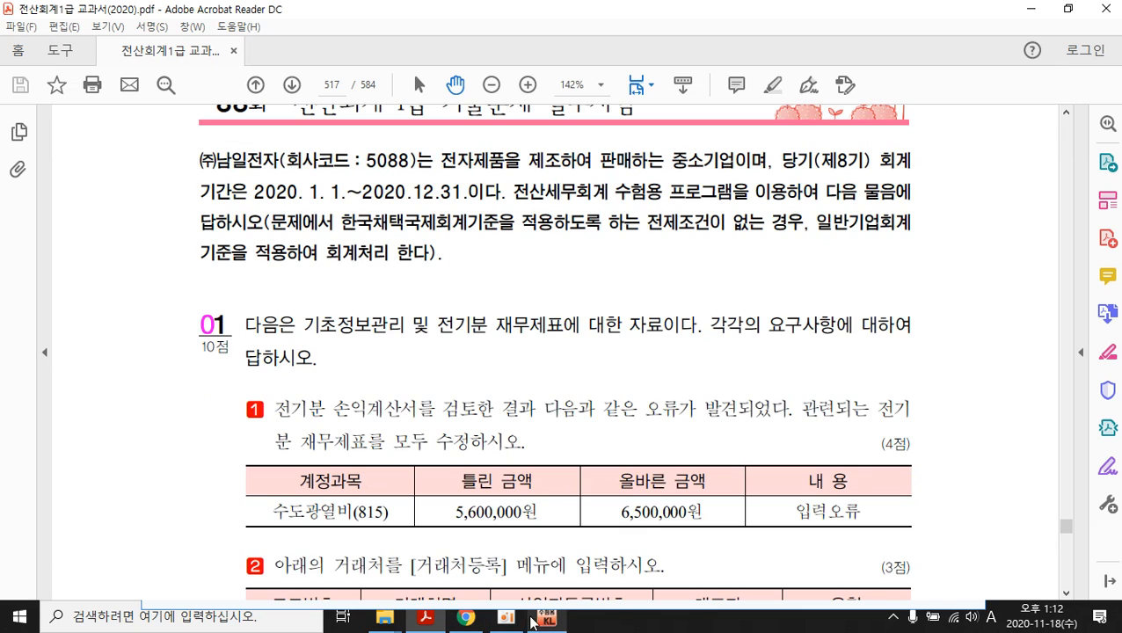
pyautogui.click(536, 619)
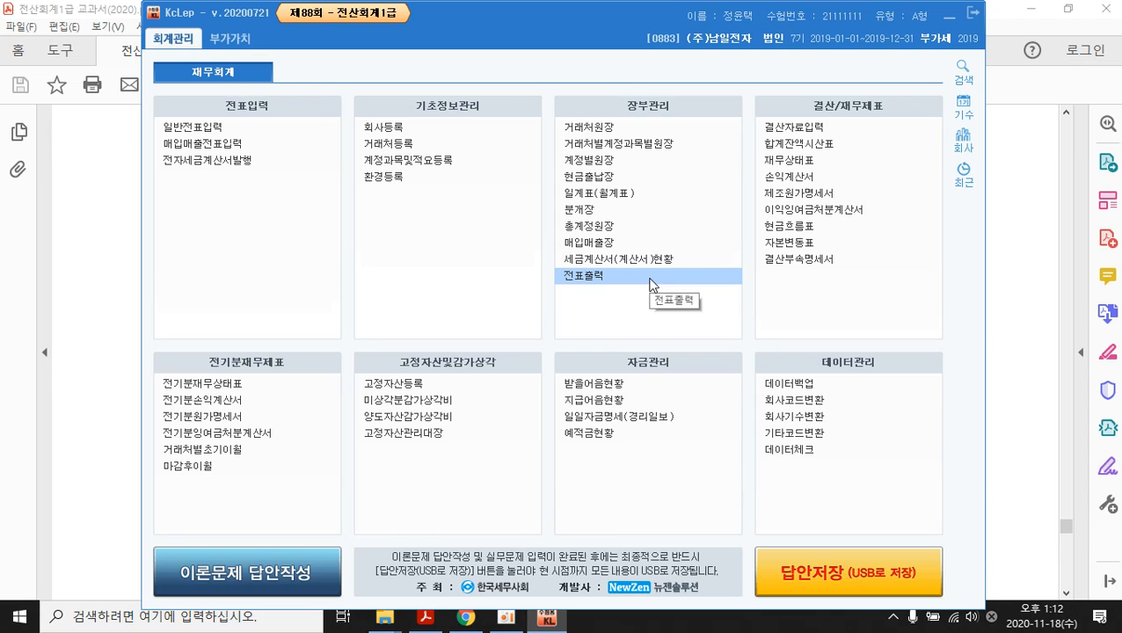
# - Mark theory answers 1,2,4,3,2,3,2,1,2,4 for questions 1–10, and Q11=2, Q13=2, Q15=1
pyautogui.click(266, 573)
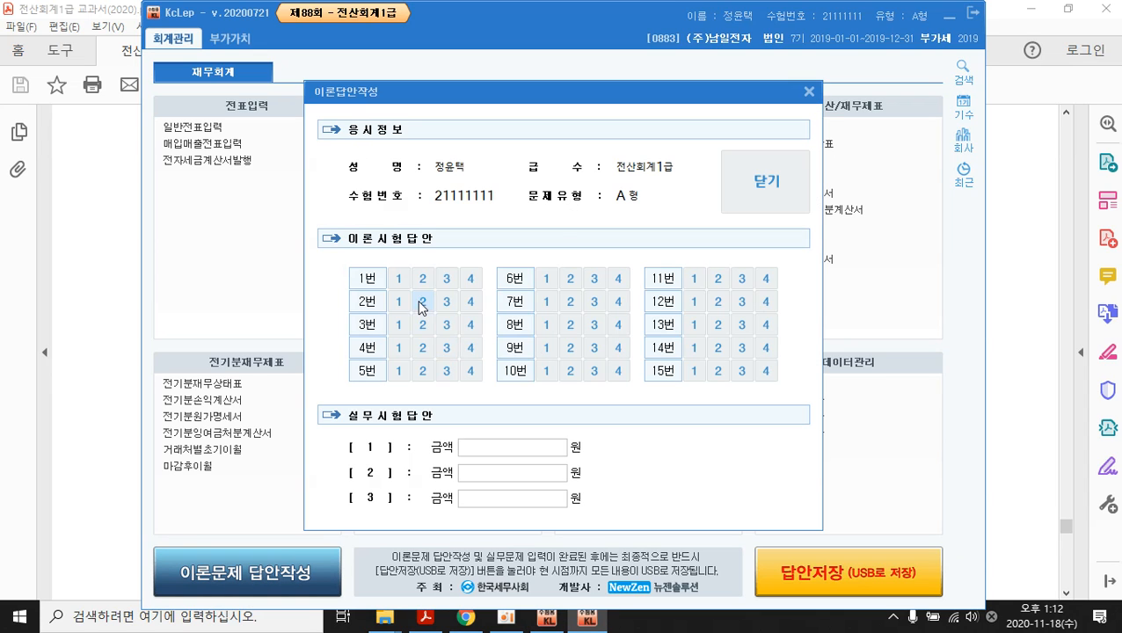
pyautogui.click(399, 279)
pyautogui.click(422, 302)
pyautogui.click(469, 324)
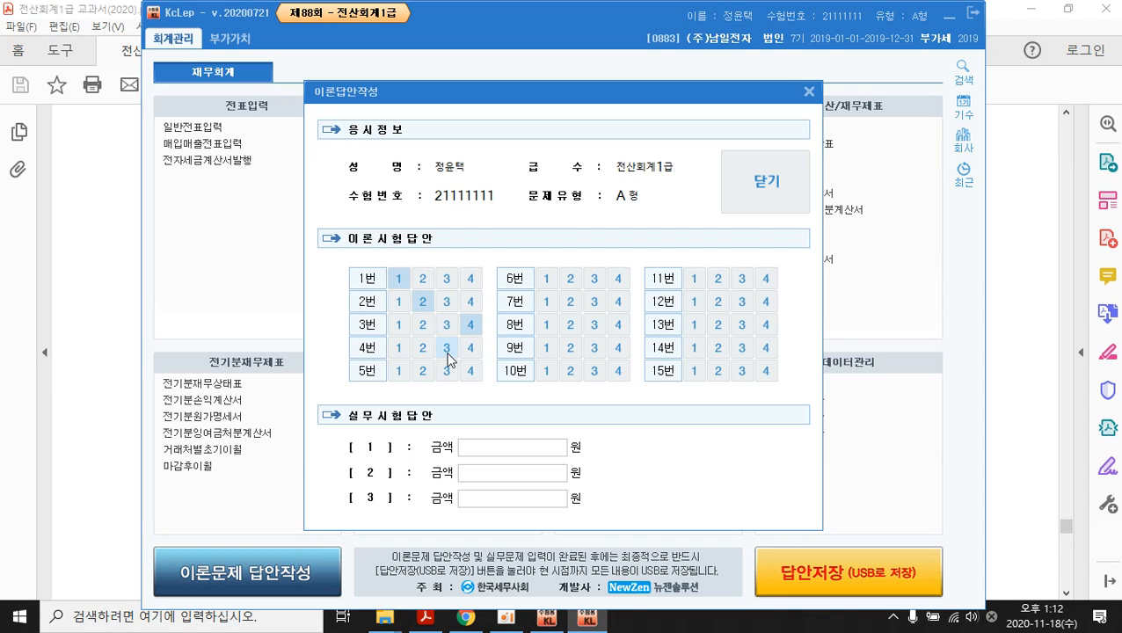
pyautogui.click(447, 350)
pyautogui.click(423, 371)
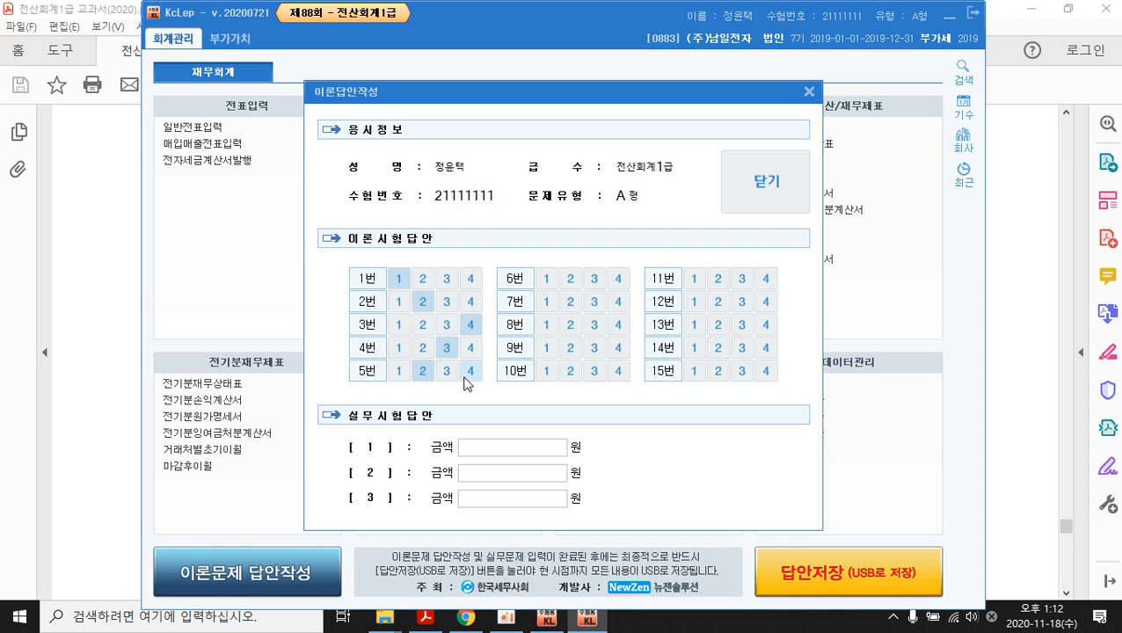
pyautogui.click(595, 279)
pyautogui.click(546, 324)
pyautogui.click(570, 347)
pyautogui.click(569, 301)
pyautogui.click(618, 371)
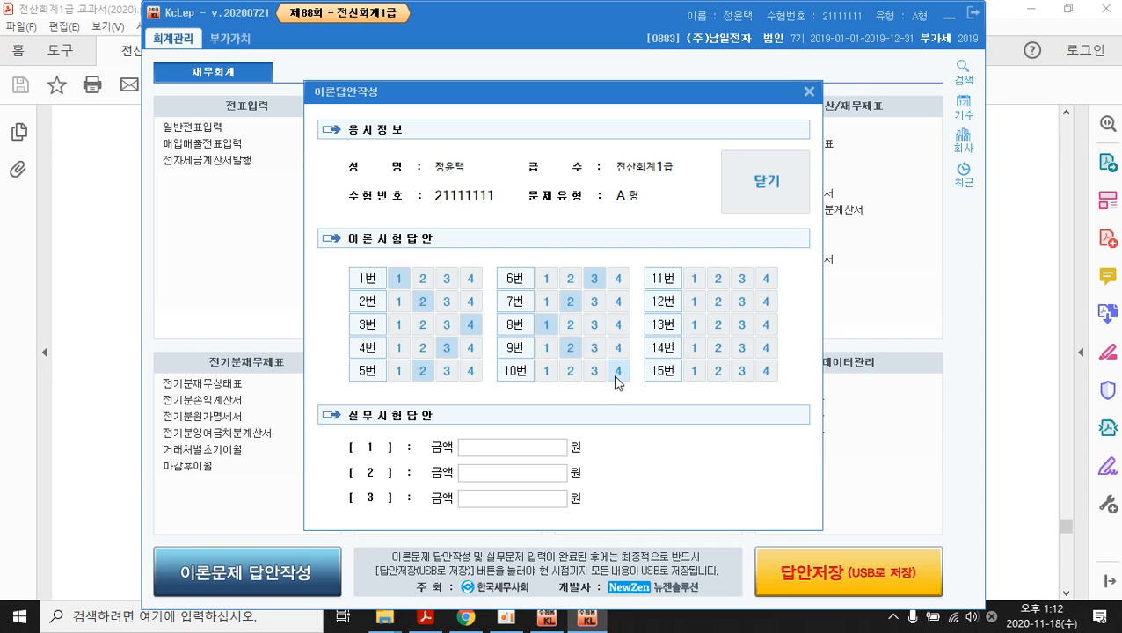
pyautogui.click(718, 279)
pyautogui.click(717, 324)
pyautogui.click(694, 370)
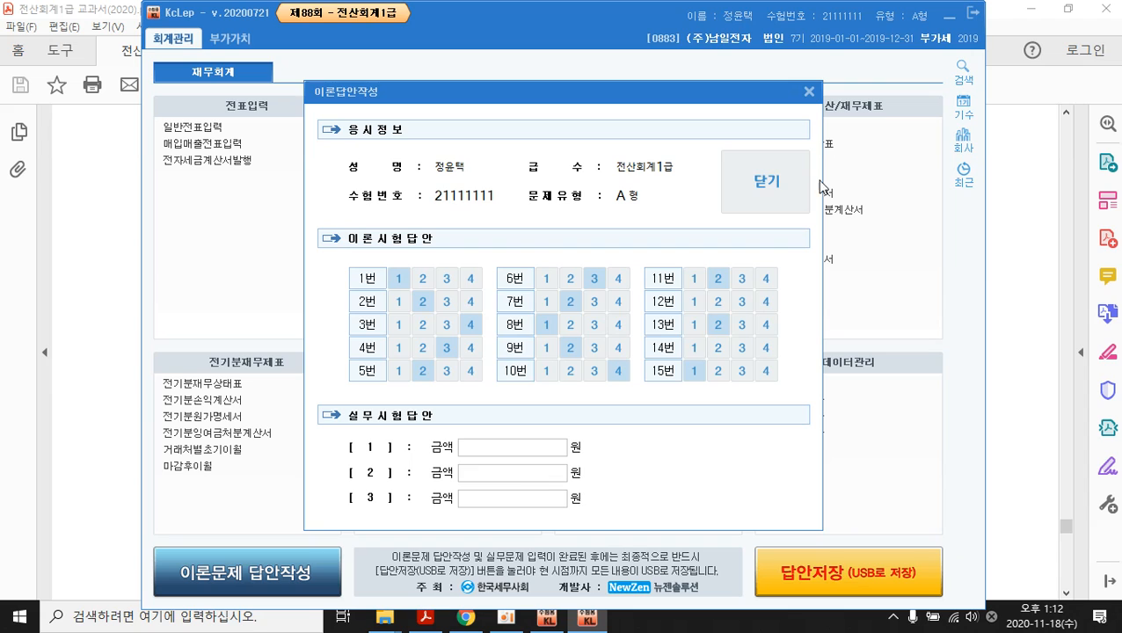
# - Save the answer sheet, acknowledge the saved notice, and return to the exam booklet PDF
pyautogui.click(785, 191)
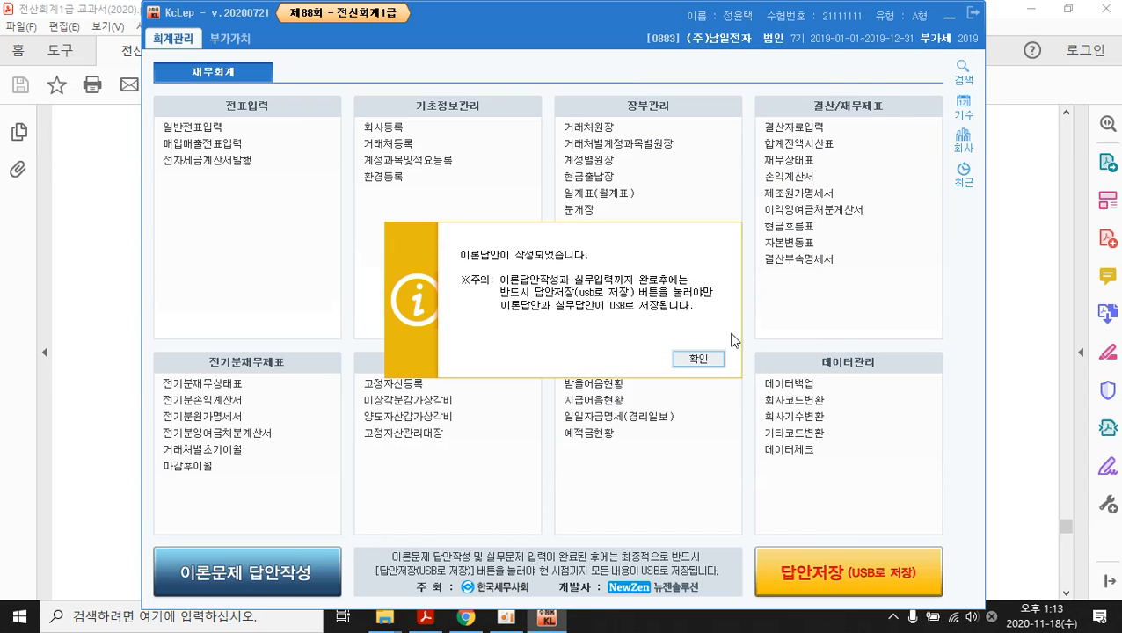
pyautogui.click(706, 364)
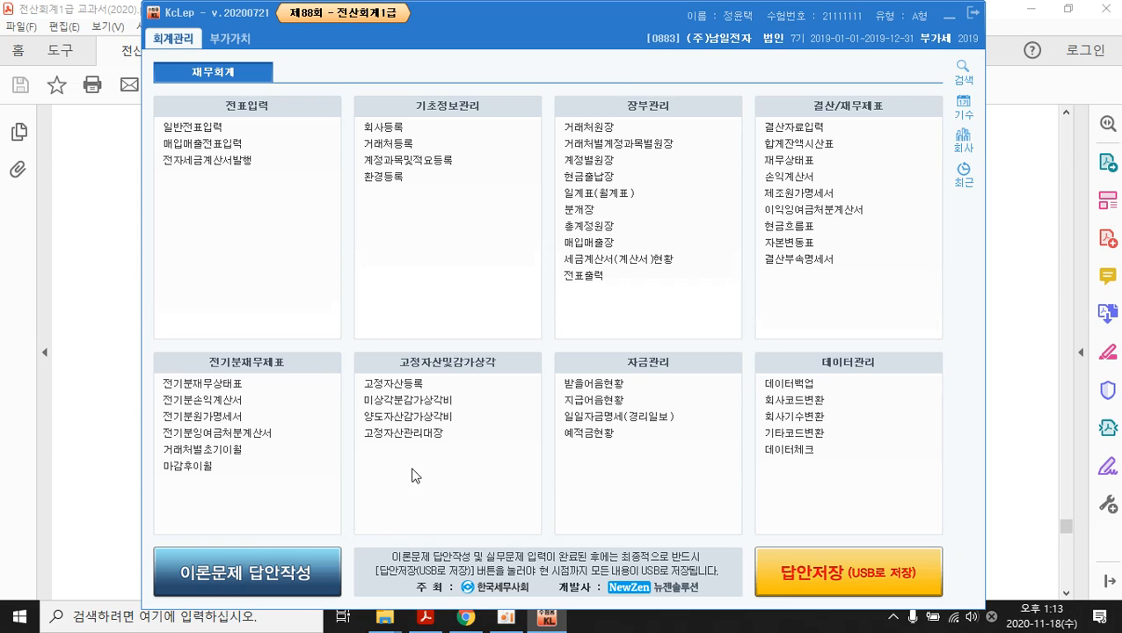
pyautogui.click(427, 622)
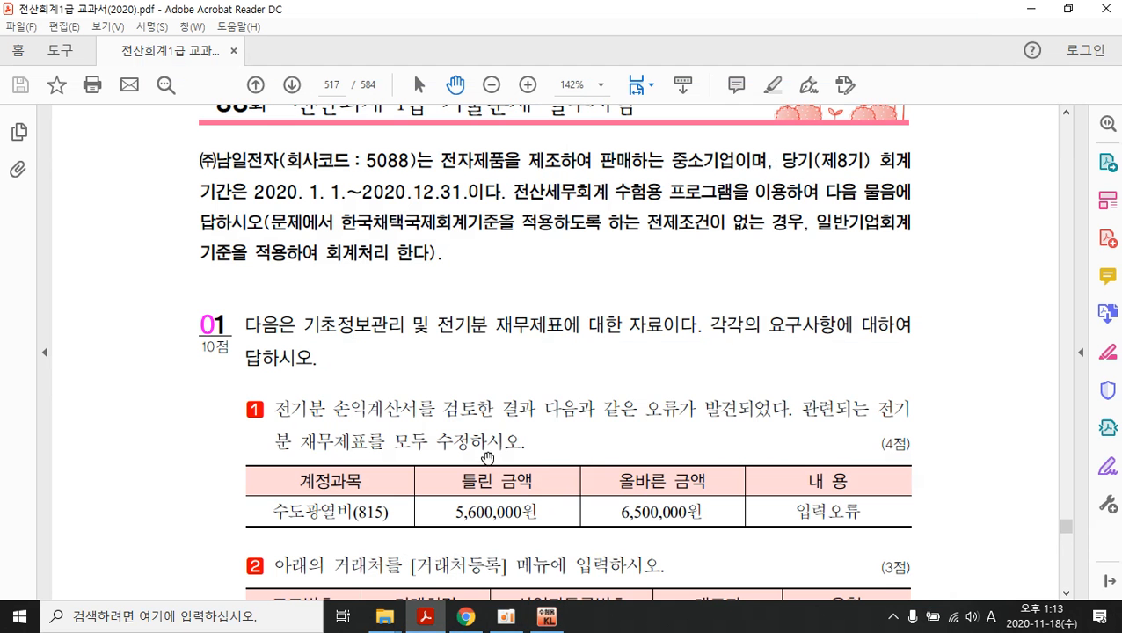
# - Read the 수도광열비 correction in the booklet, then switch back to KcLep
pyautogui.scroll(-2, 530, 403)
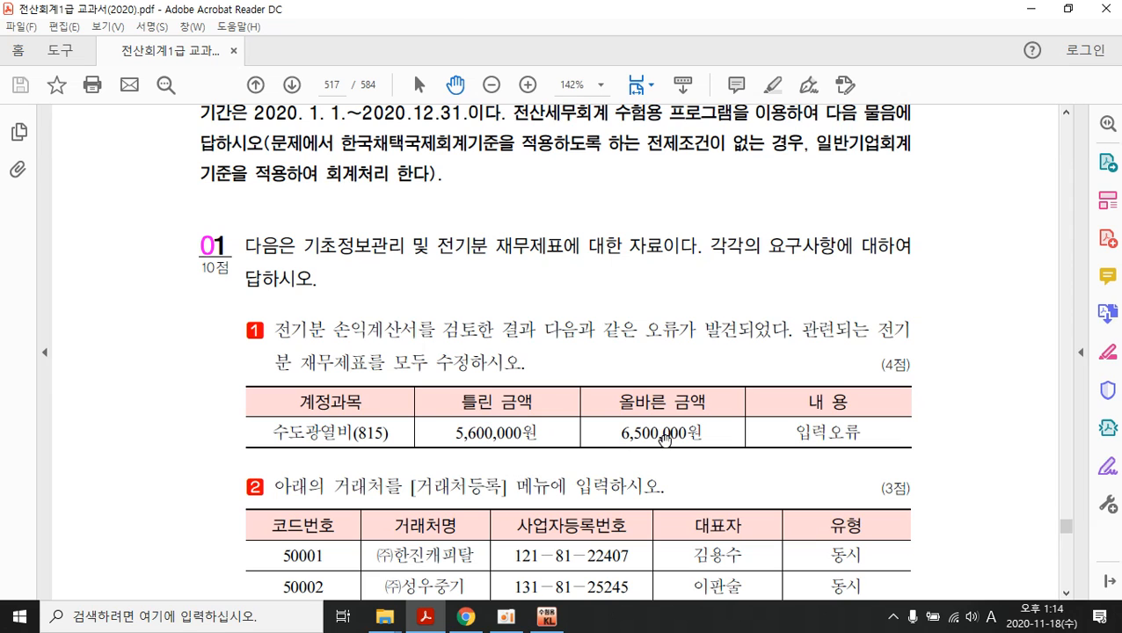
pyautogui.click(546, 617)
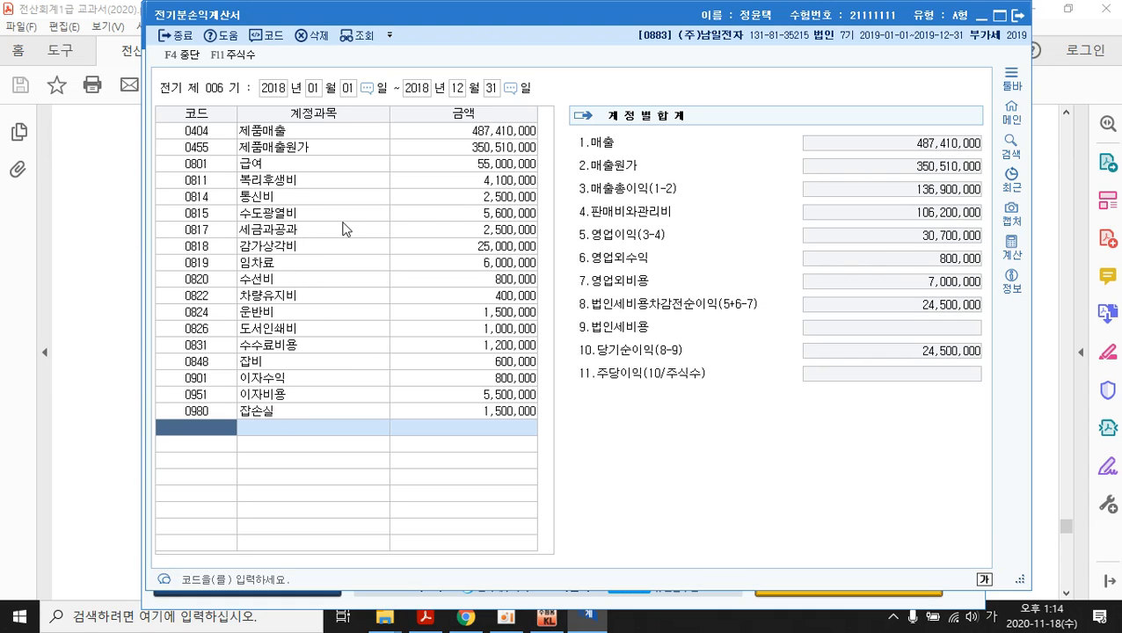
# - Change 수도광열비 (0815) to 6,500,000 so net income becomes 23,600,000, then close the statement
pyautogui.click(503, 214)
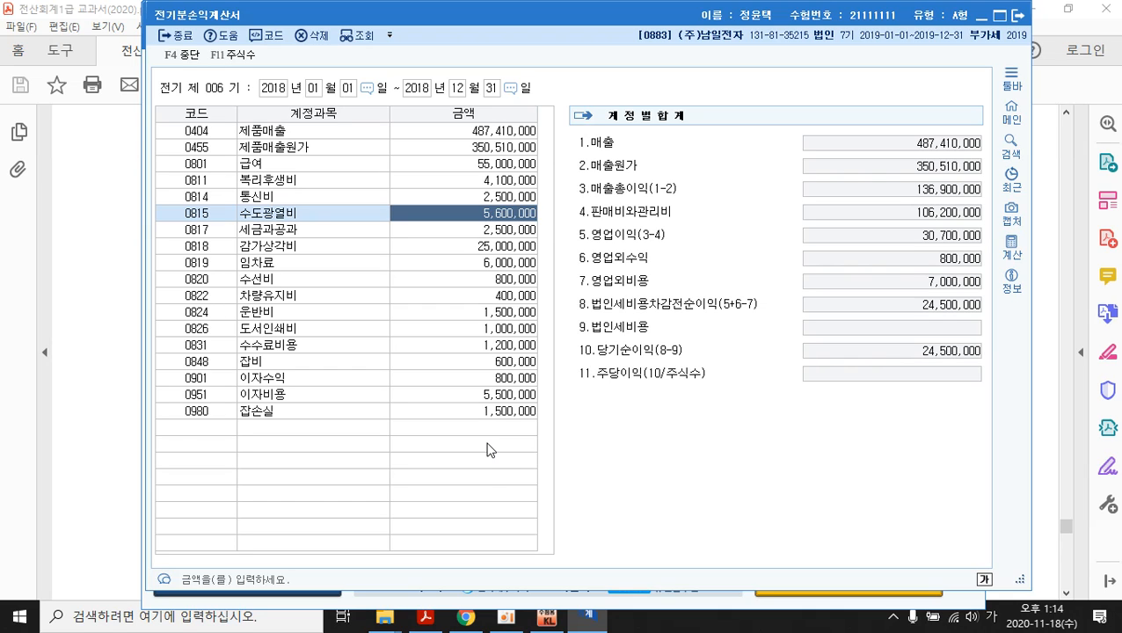
pyautogui.write('6,')
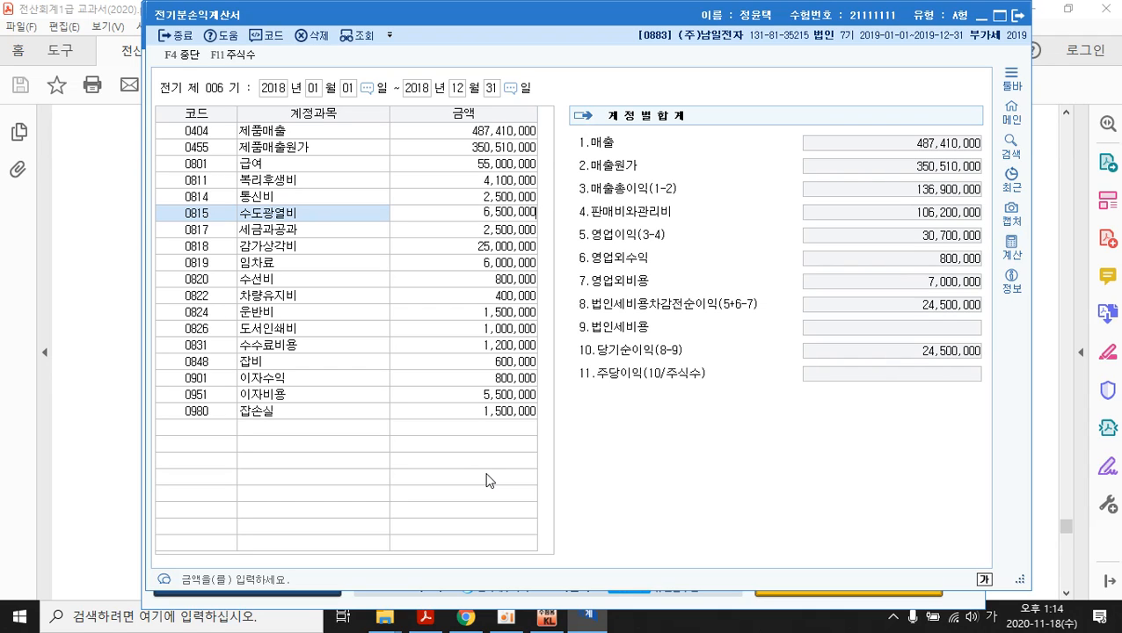
pyautogui.write('500,000')
pyautogui.press('Return')
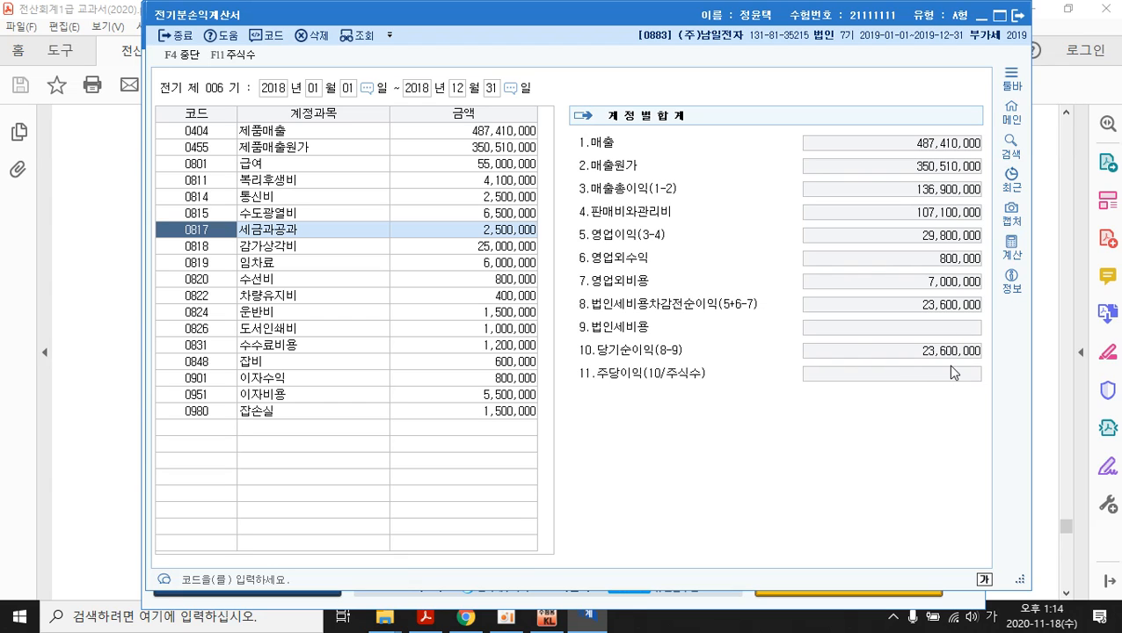
pyautogui.click(1016, 15)
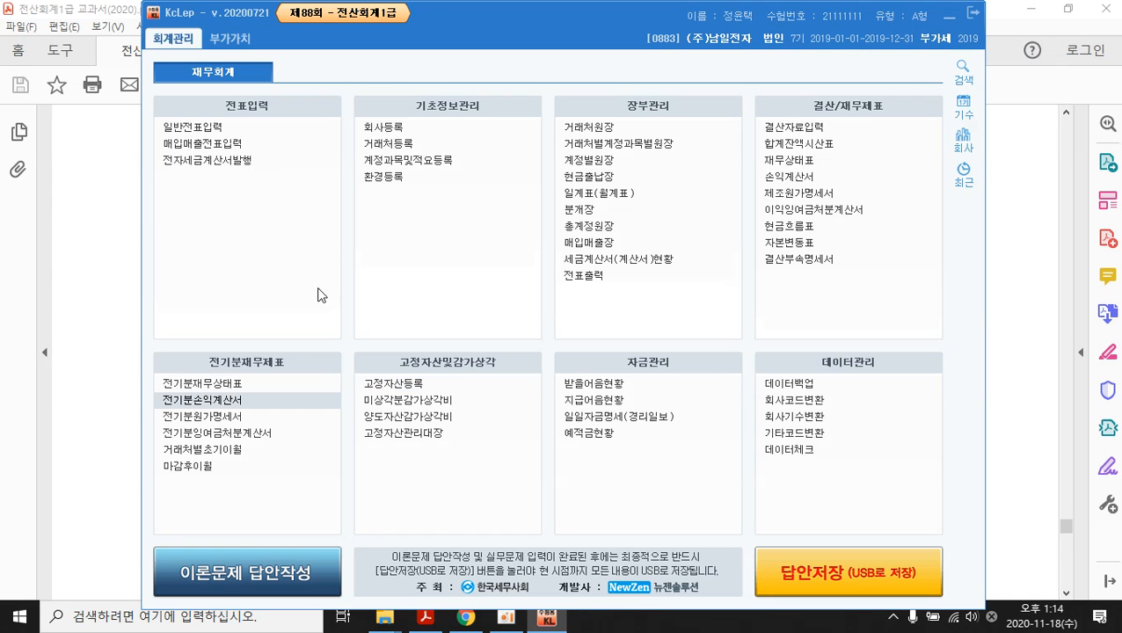
# - In 전기분잉여금처분계산서, enter 당기순이익 23,600,000 so 미처분이익잉여금 reaches 47,335,000, then close it
pyautogui.click(243, 436)
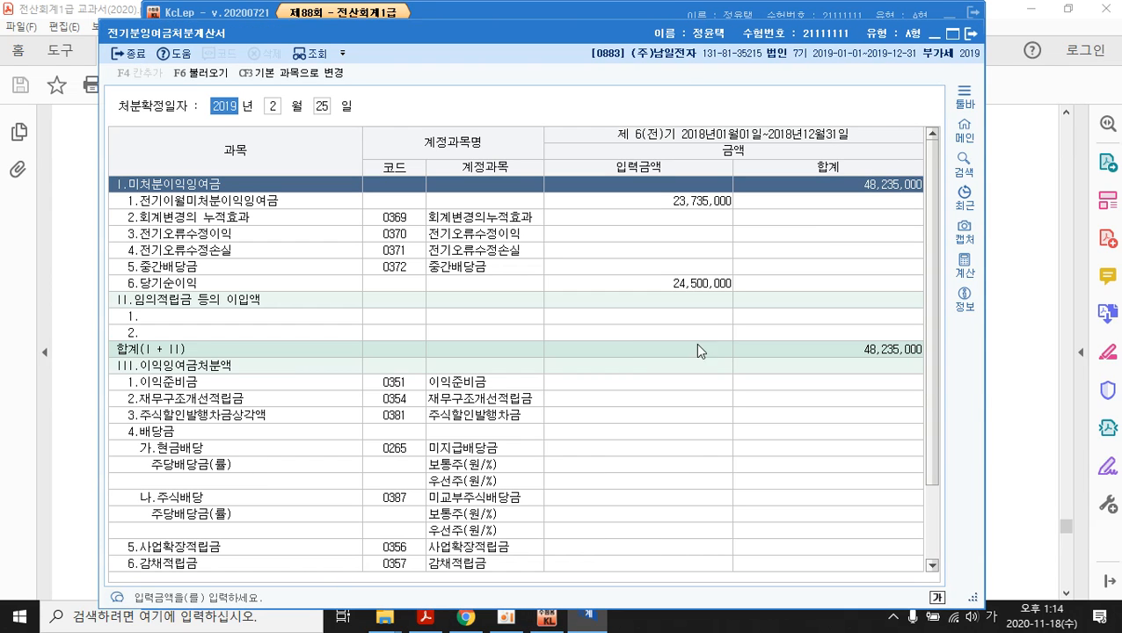
pyautogui.click(683, 284)
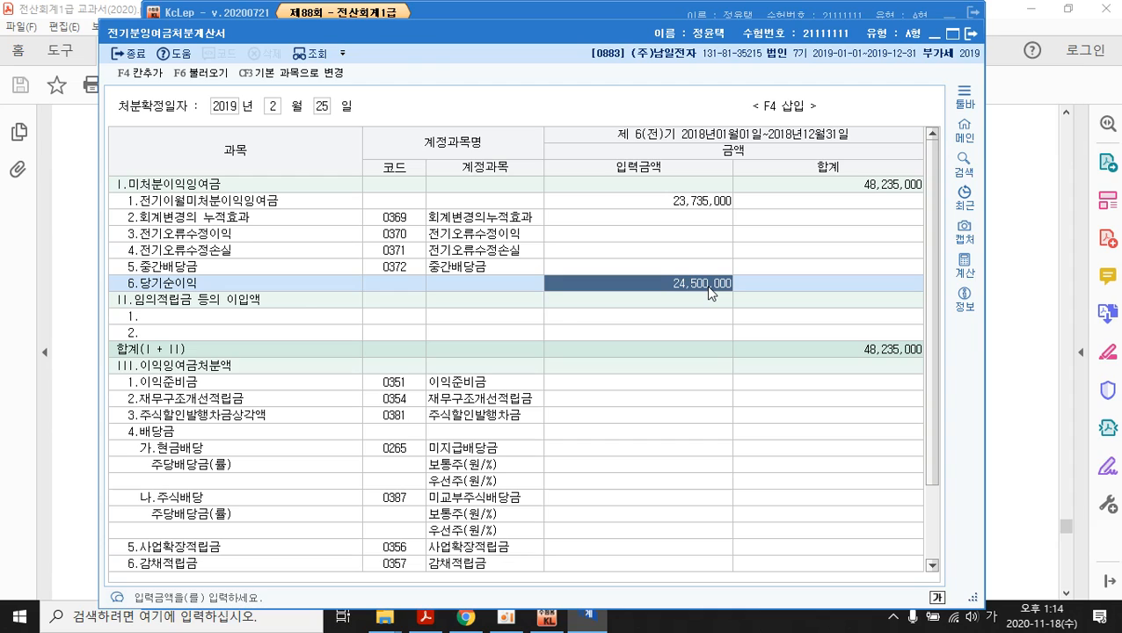
pyautogui.moveTo(547, 617)
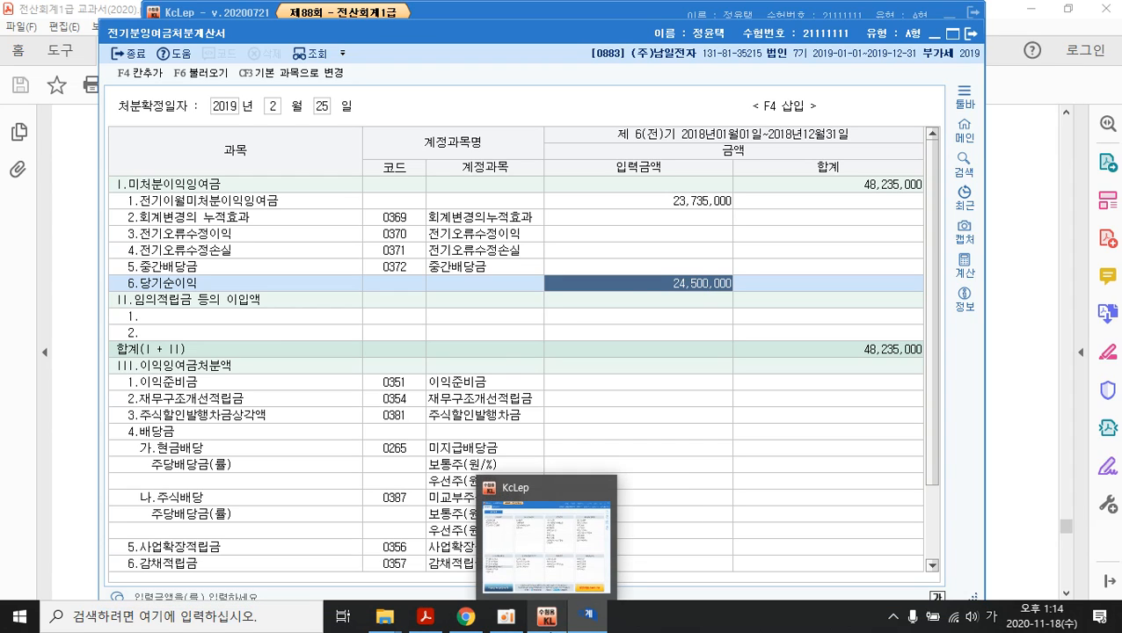
pyautogui.write('2,360')
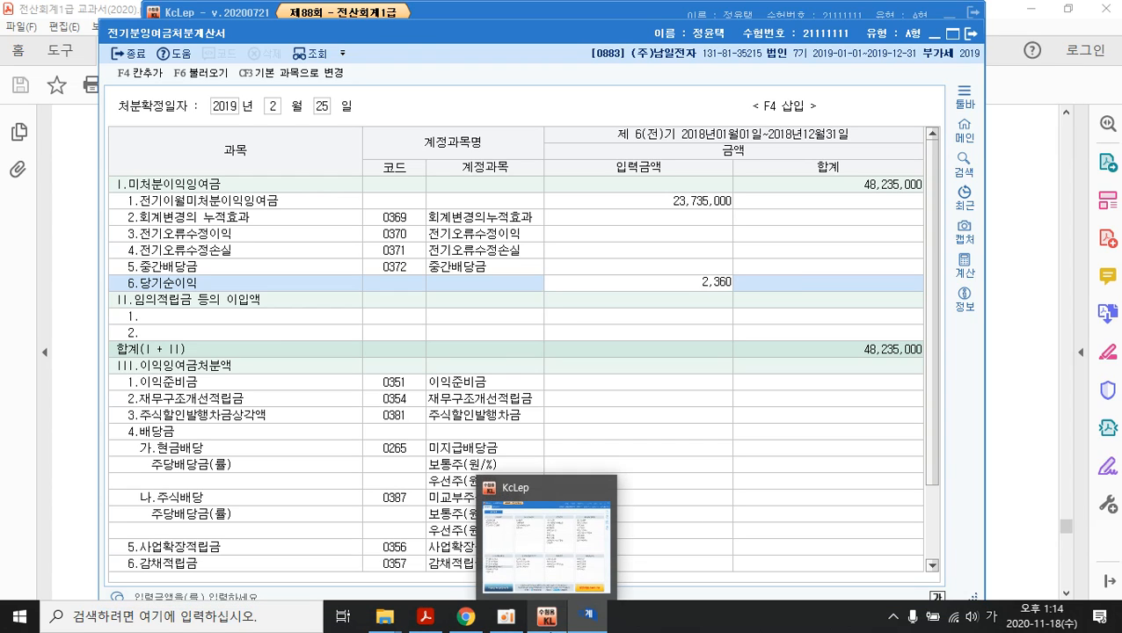
pyautogui.write(',000')
pyautogui.press('Return')
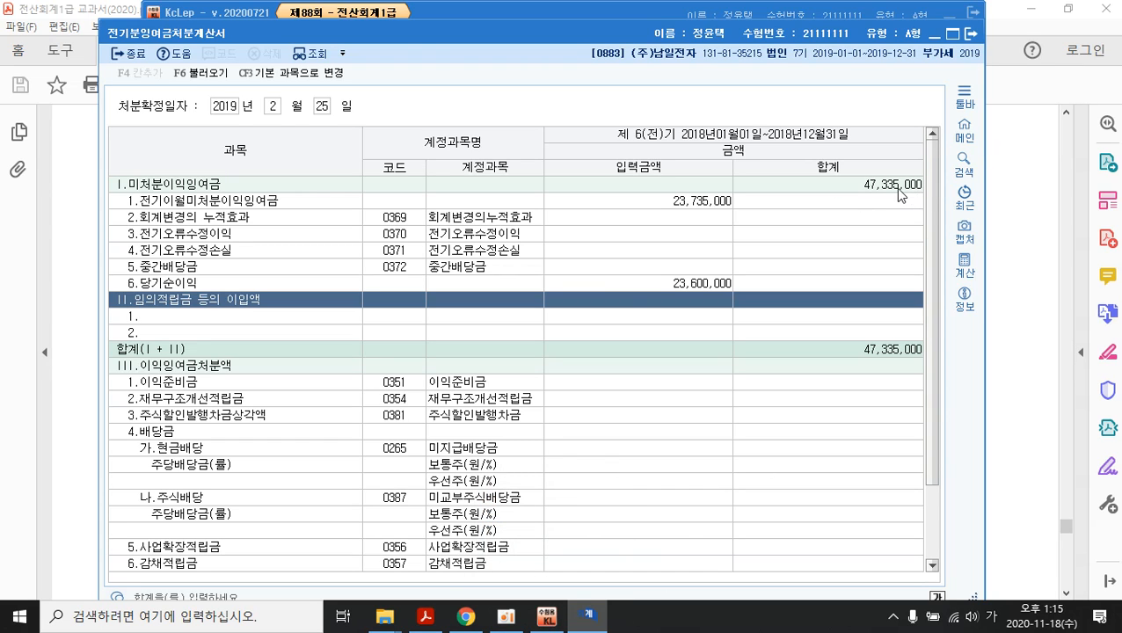
pyautogui.click(707, 287)
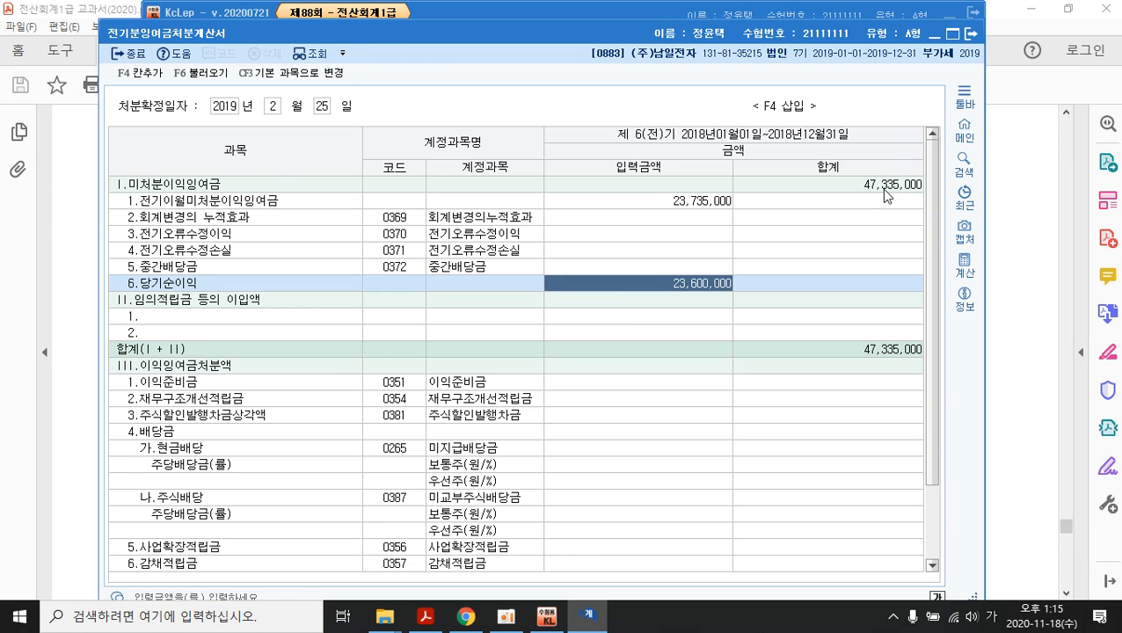
pyautogui.click(970, 36)
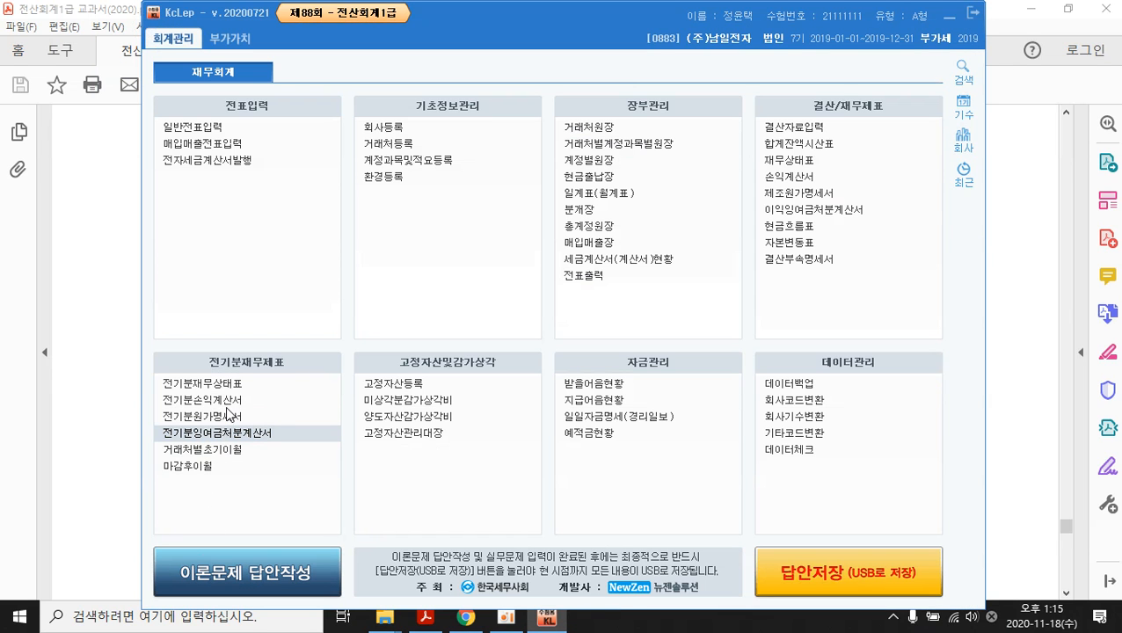
# - Set 0375 이월이익잉여금 to 47,335,000, correcting a mistyped 47,350,000, and close the balance sheet
pyautogui.click(222, 385)
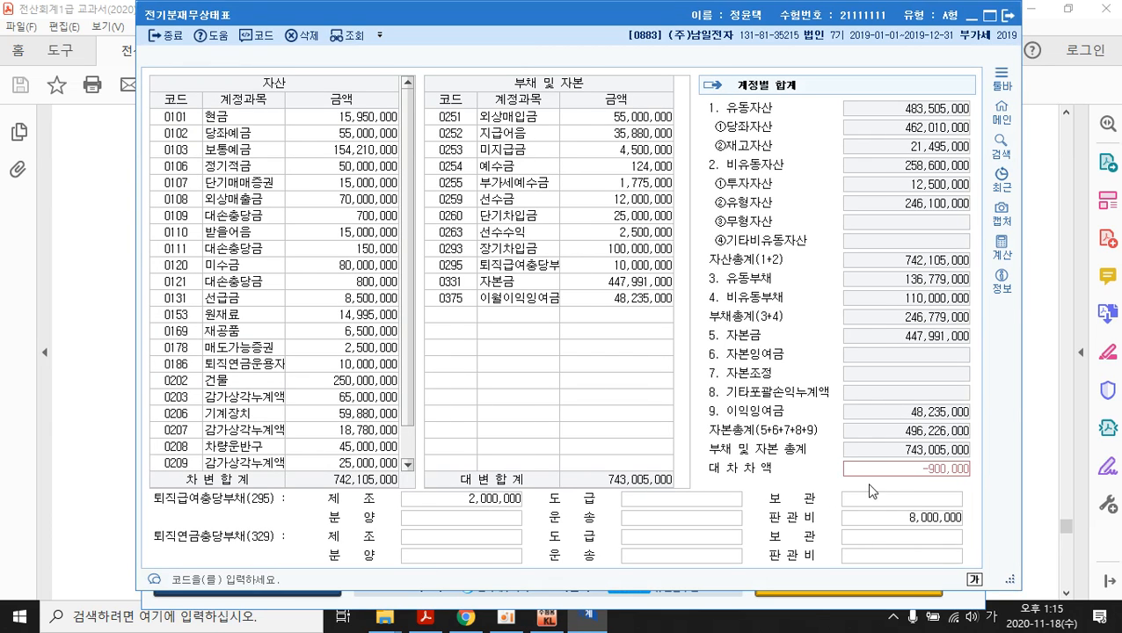
pyautogui.click(644, 300)
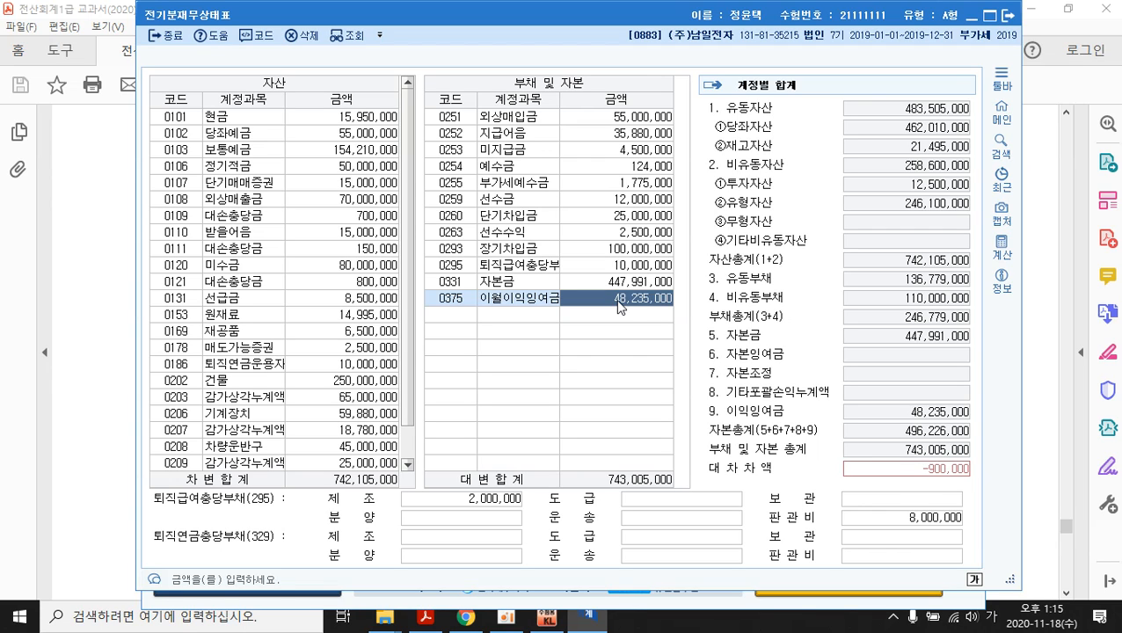
pyautogui.write('4')
pyautogui.write('7,3')
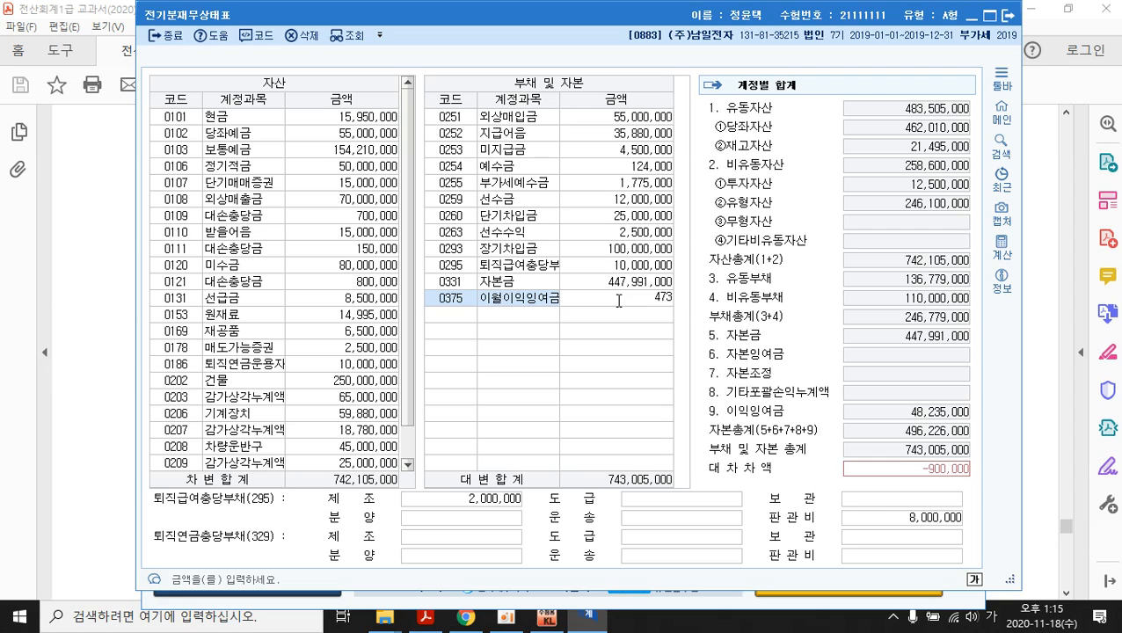
pyautogui.write('50,000')
pyautogui.press('Return')
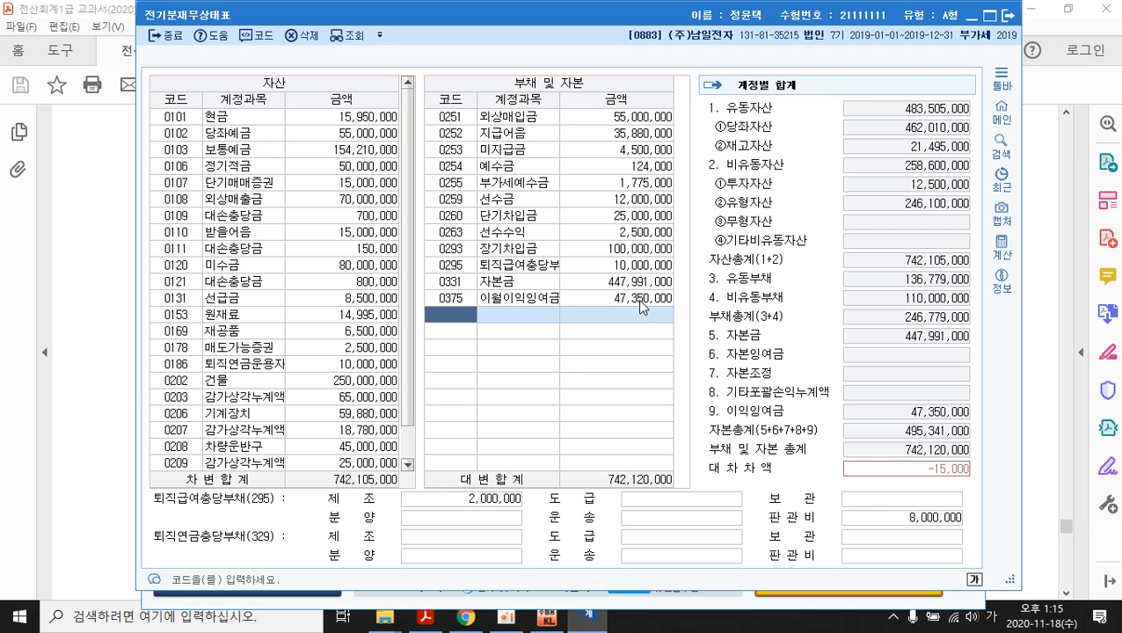
pyautogui.click(639, 301)
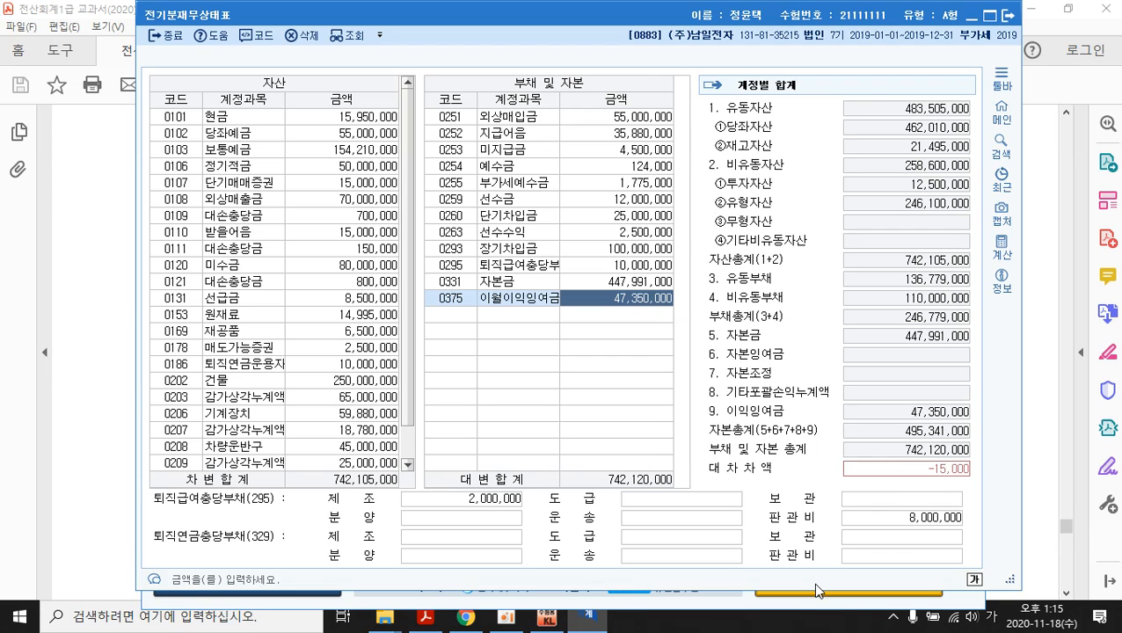
pyautogui.write('47,335,000')
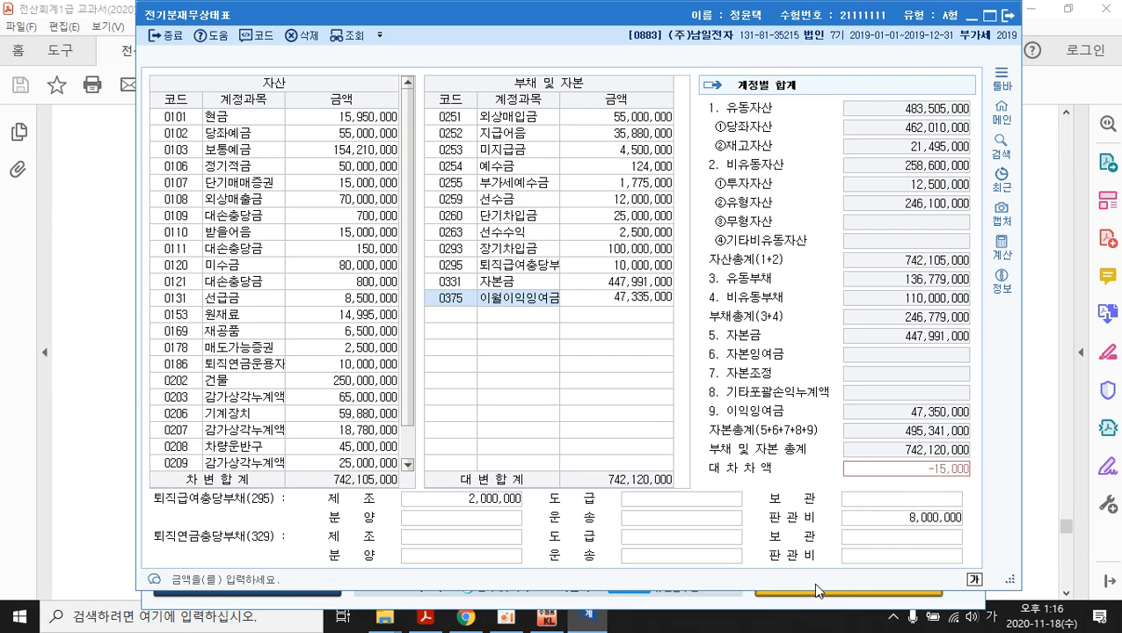
pyautogui.press('Return')
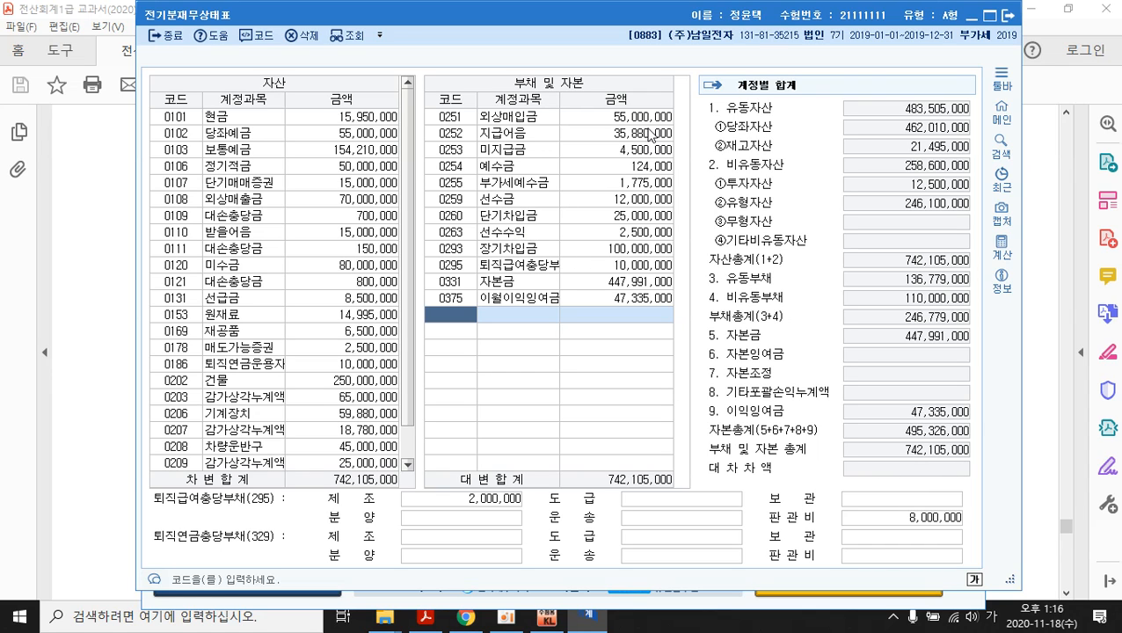
pyautogui.click(1005, 17)
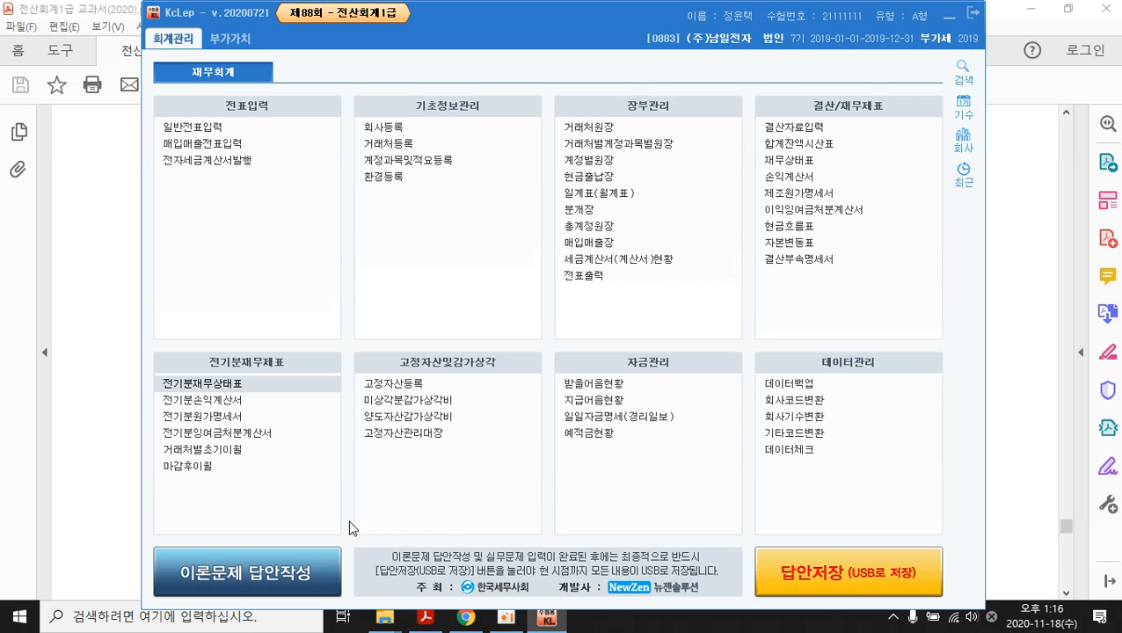
pyautogui.click(213, 400)
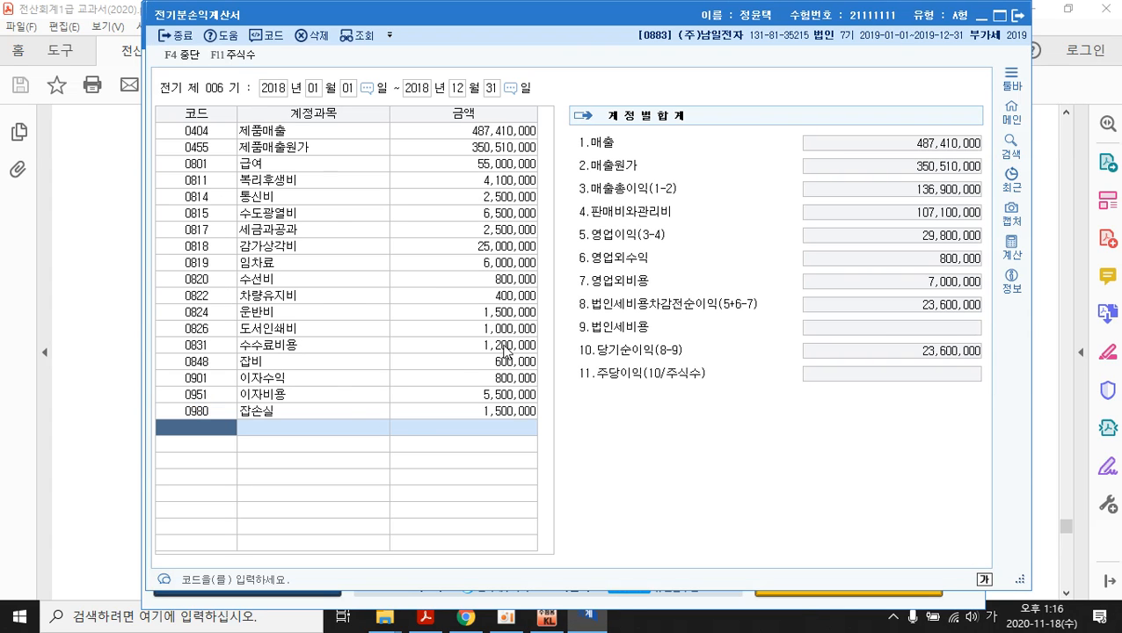
pyautogui.click(497, 217)
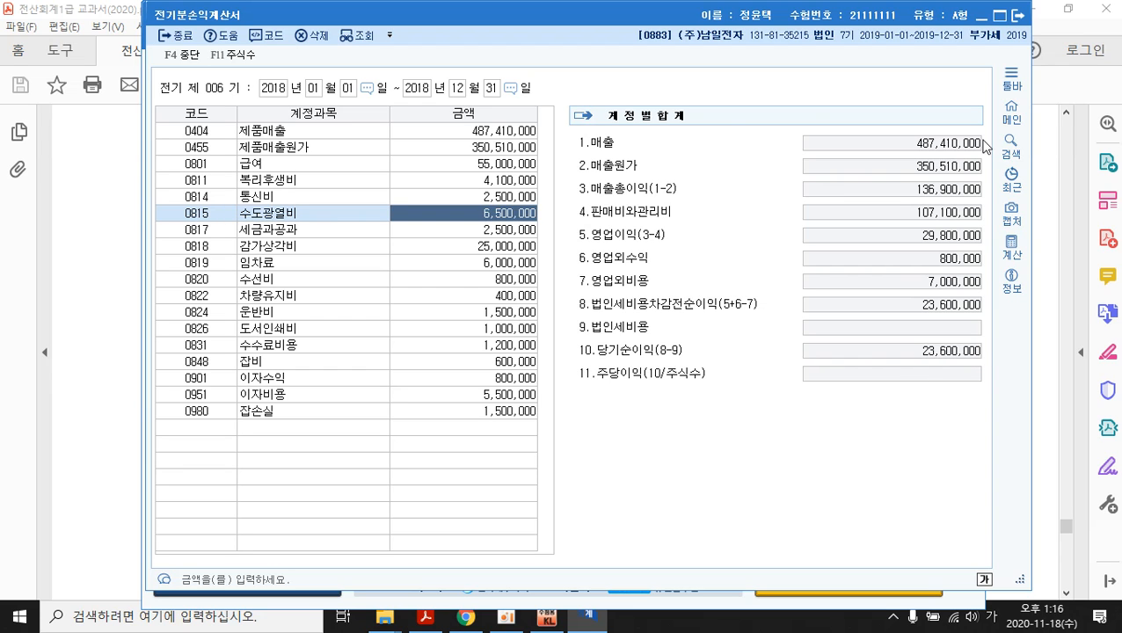
pyautogui.click(1017, 16)
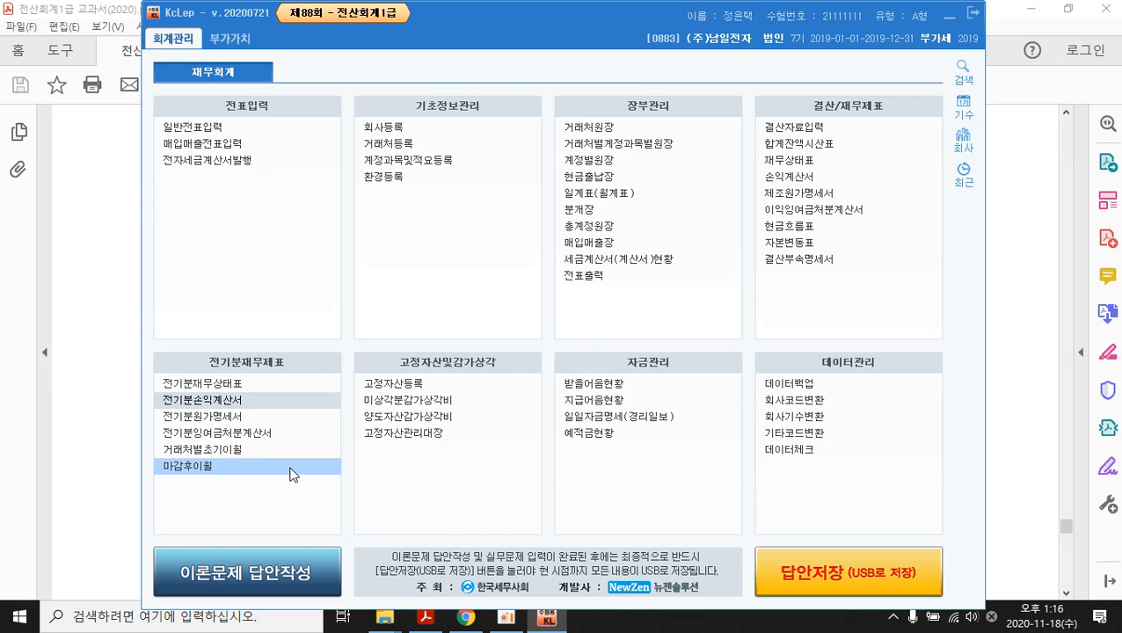
pyautogui.click(220, 433)
pyautogui.click(668, 293)
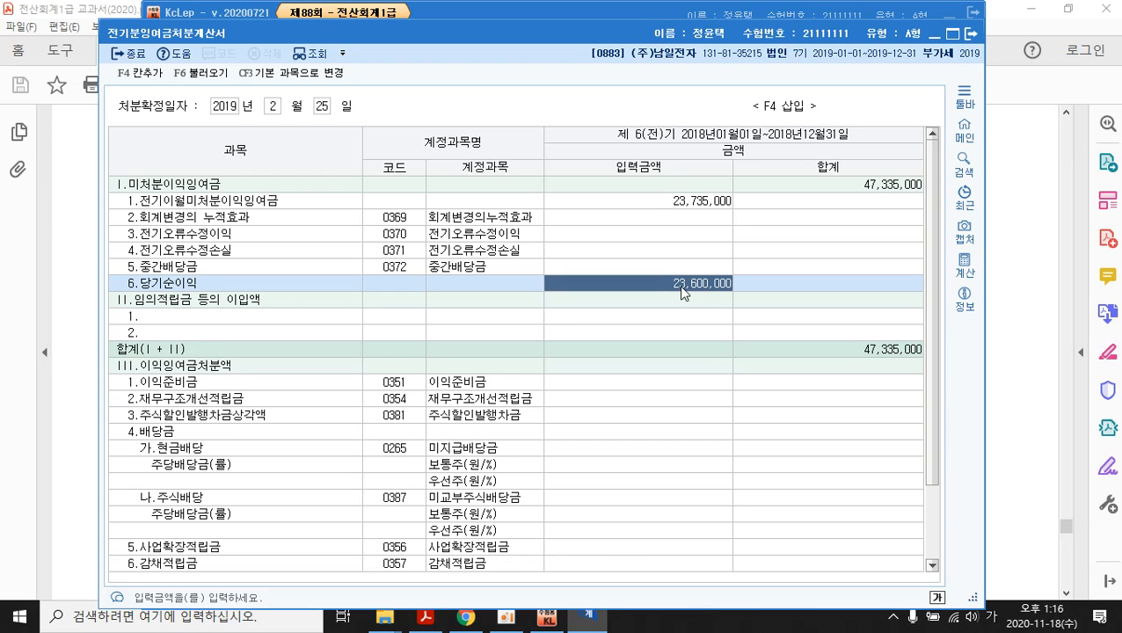
pyautogui.click(889, 188)
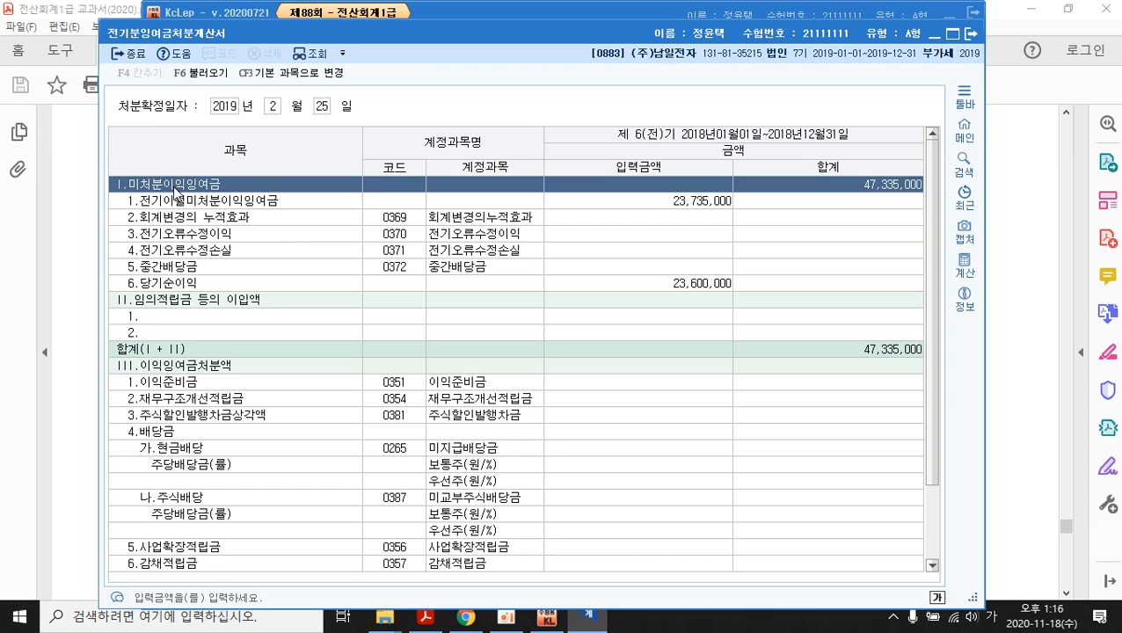
pyautogui.click(971, 33)
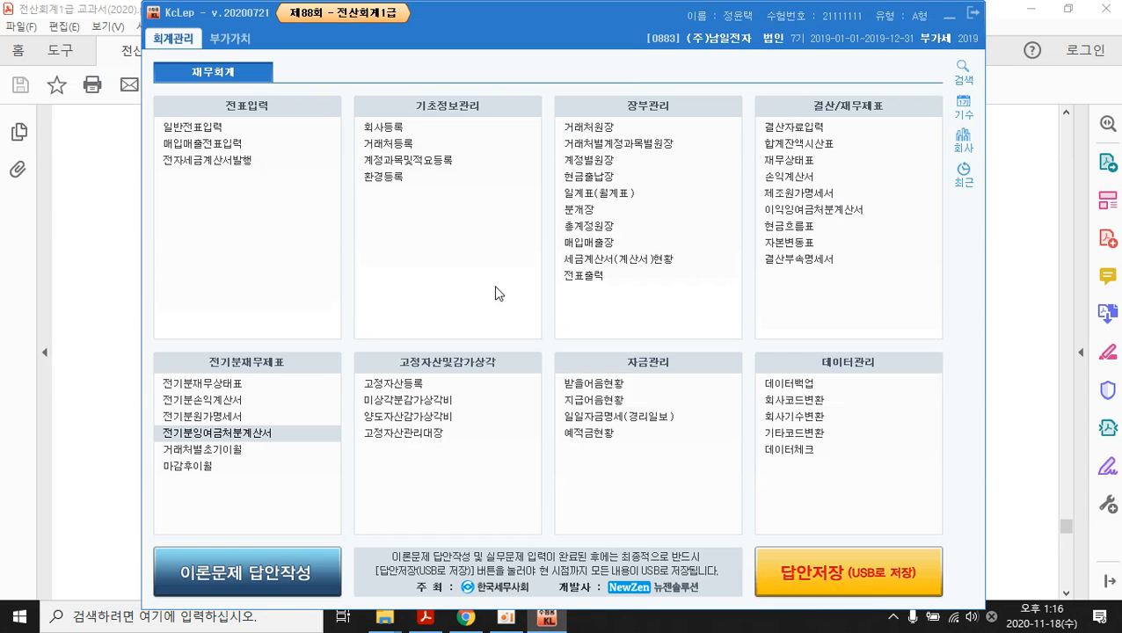
pyautogui.click(230, 387)
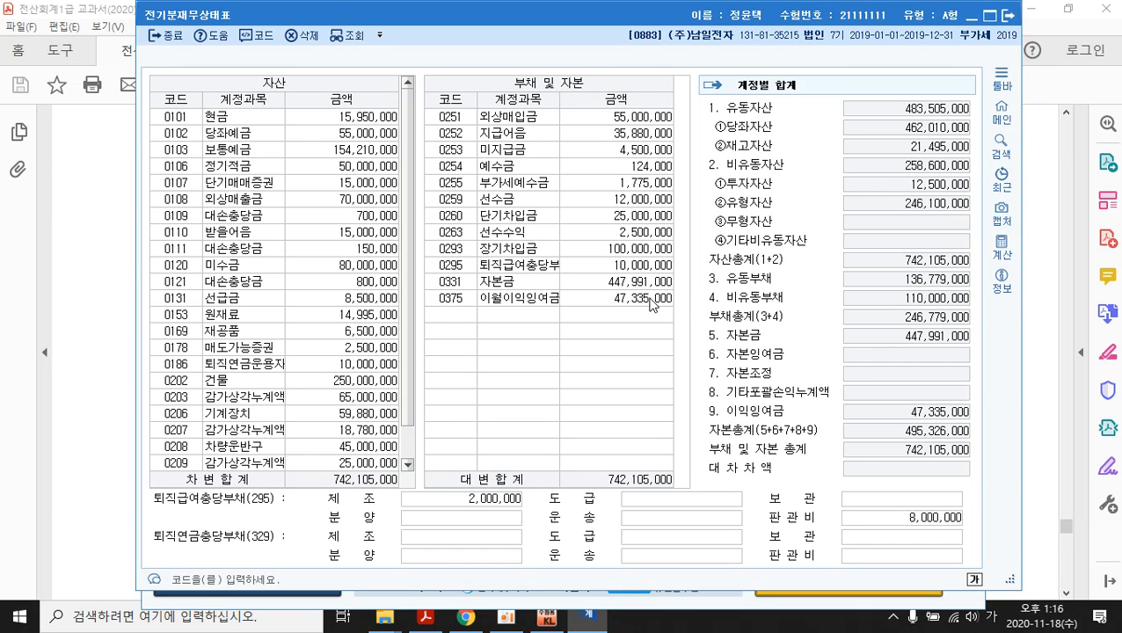
pyautogui.click(650, 300)
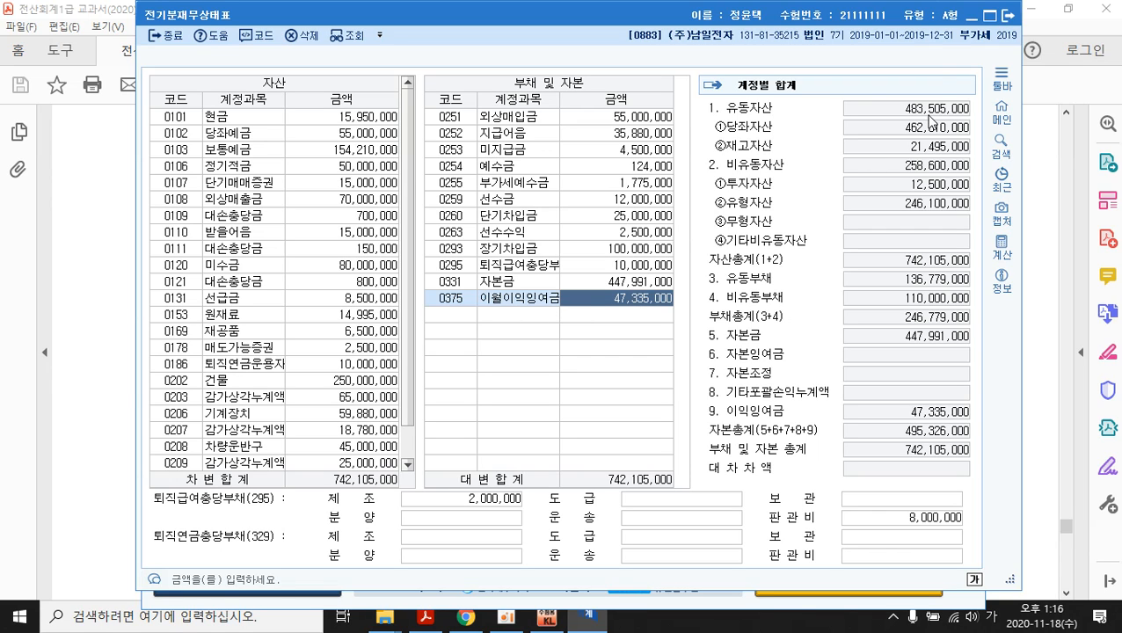
pyautogui.click(1008, 16)
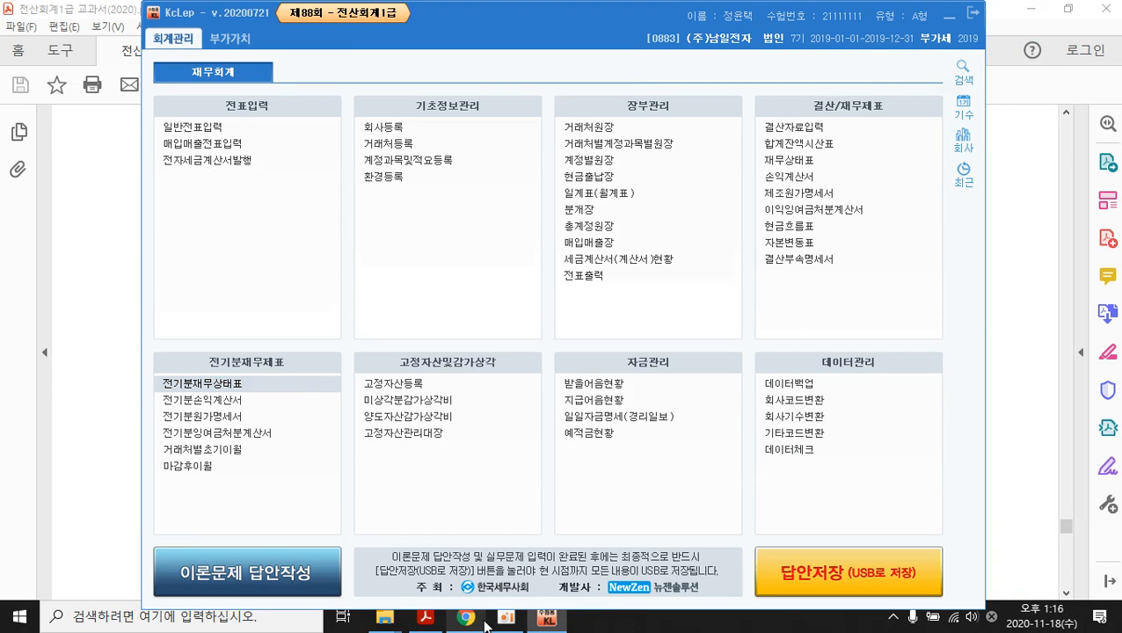
# - Show the booklet's tasks for registering customers 50001/50002 and the 511 복리후생비 적요
pyautogui.click(425, 618)
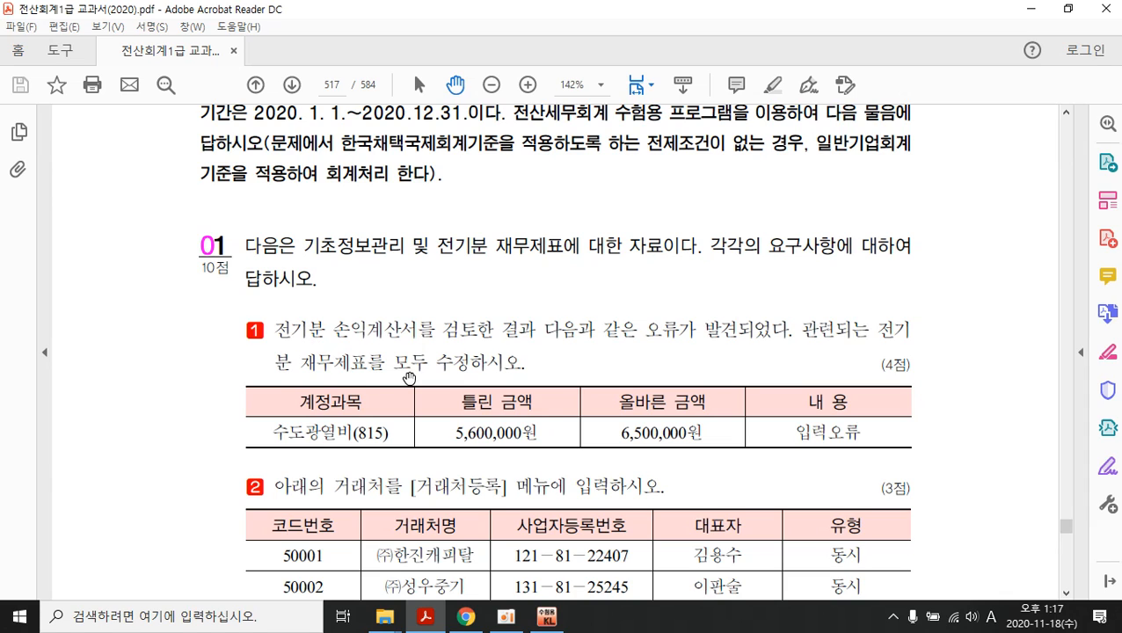
pyautogui.scroll(-3, 301, 319)
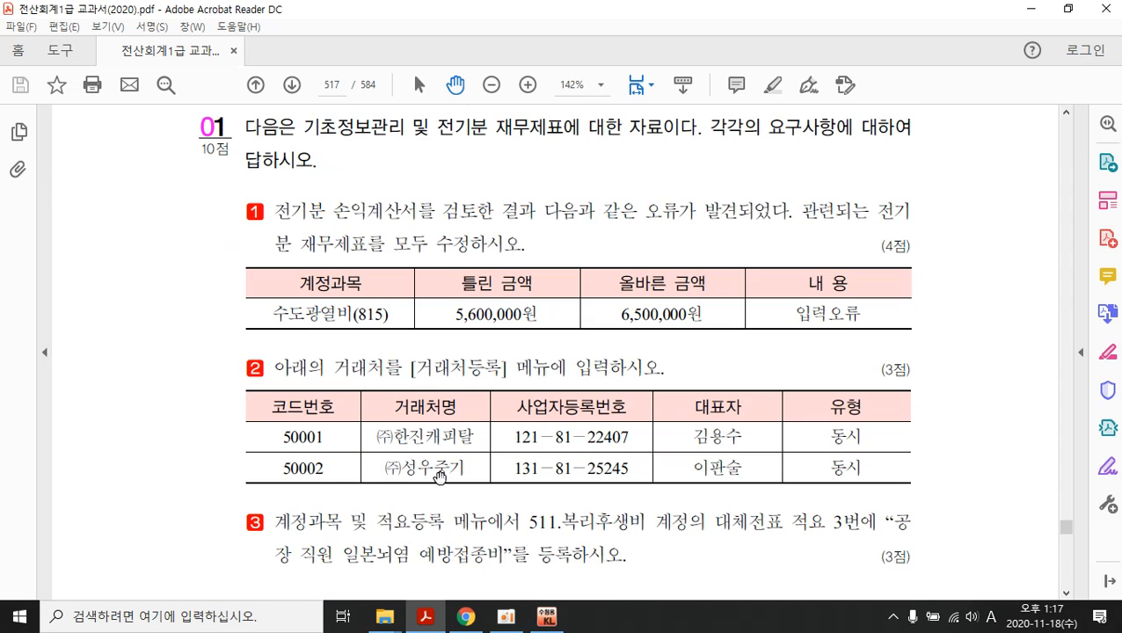
# - Check and close 거래처등록 in KcLep, then scroll the booklet to customers 50001 and 50002
pyautogui.click(547, 616)
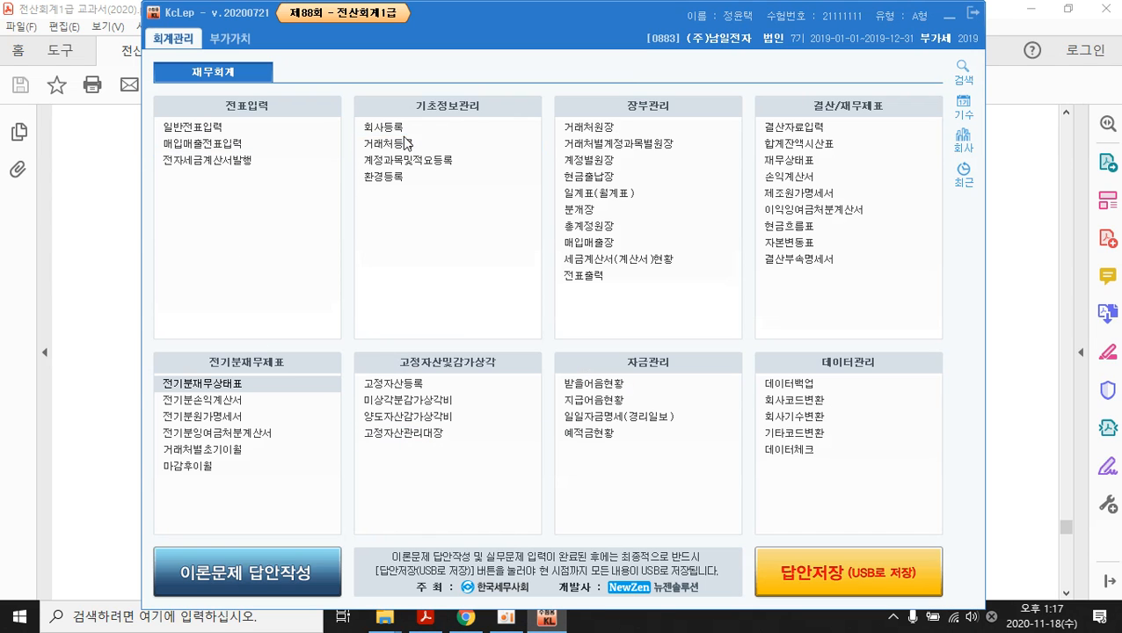
pyautogui.click(397, 145)
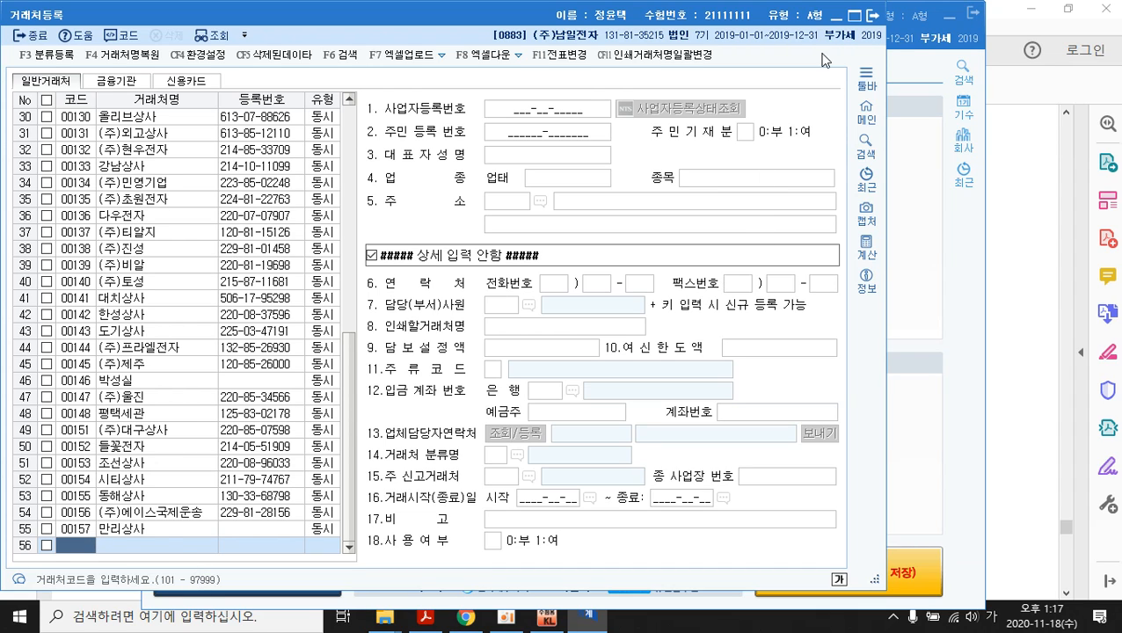
pyautogui.click(873, 16)
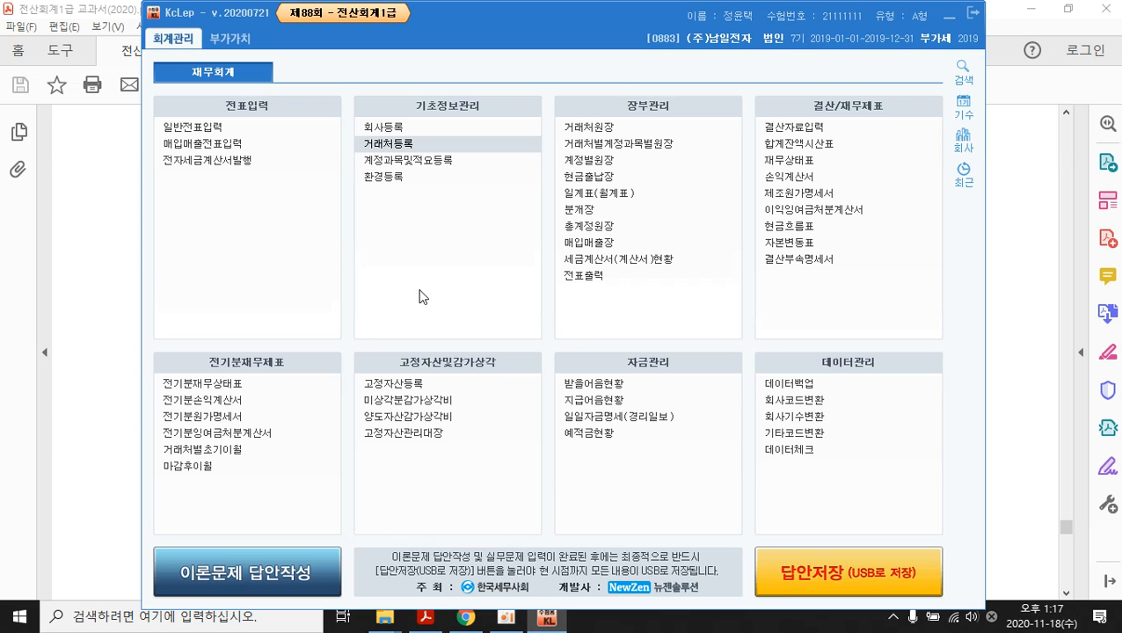
pyautogui.click(427, 623)
pyautogui.scroll(-3, 356, 406)
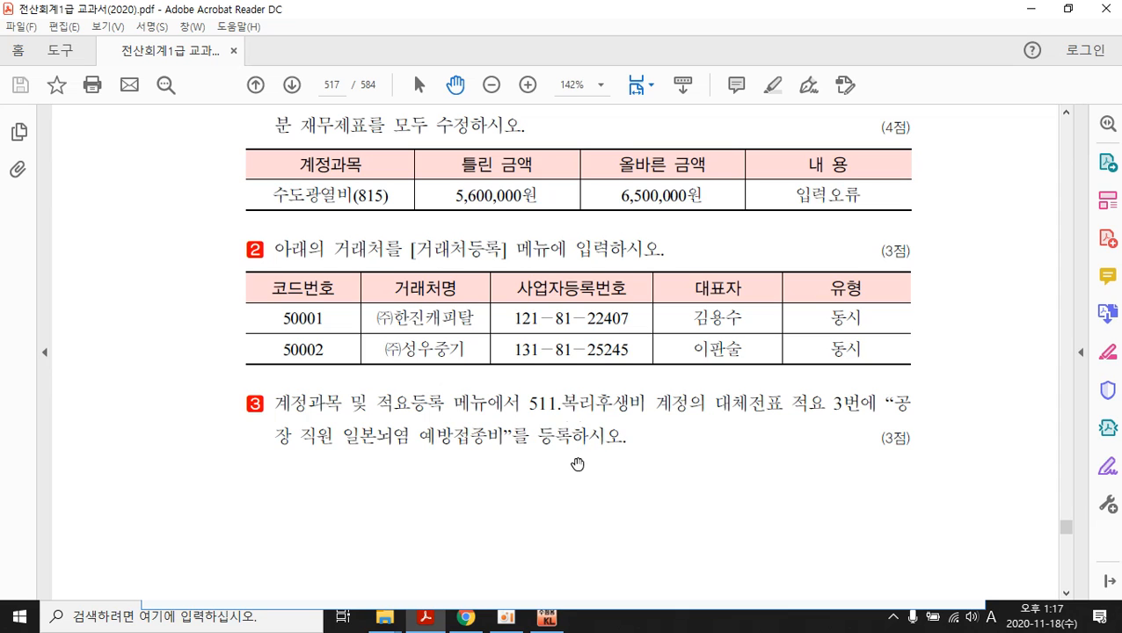
# - Add 대체적요 3 '공장 직원 일본뇌염 예방접종비' to 제조원가 account 0511 복리후생비
pyautogui.click(545, 622)
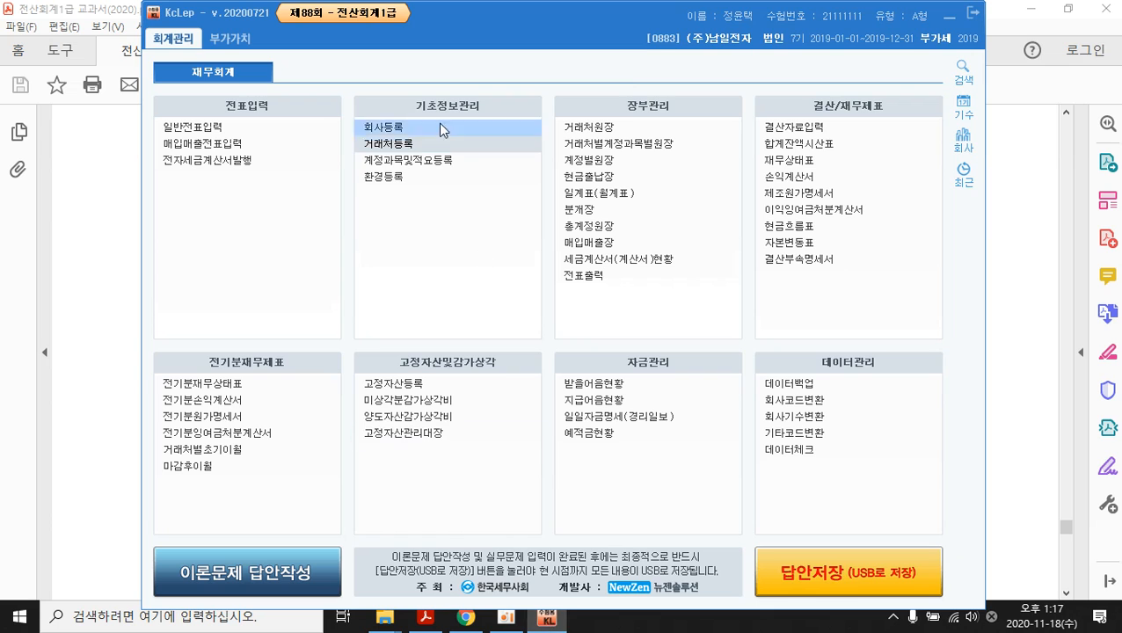
pyautogui.click(428, 167)
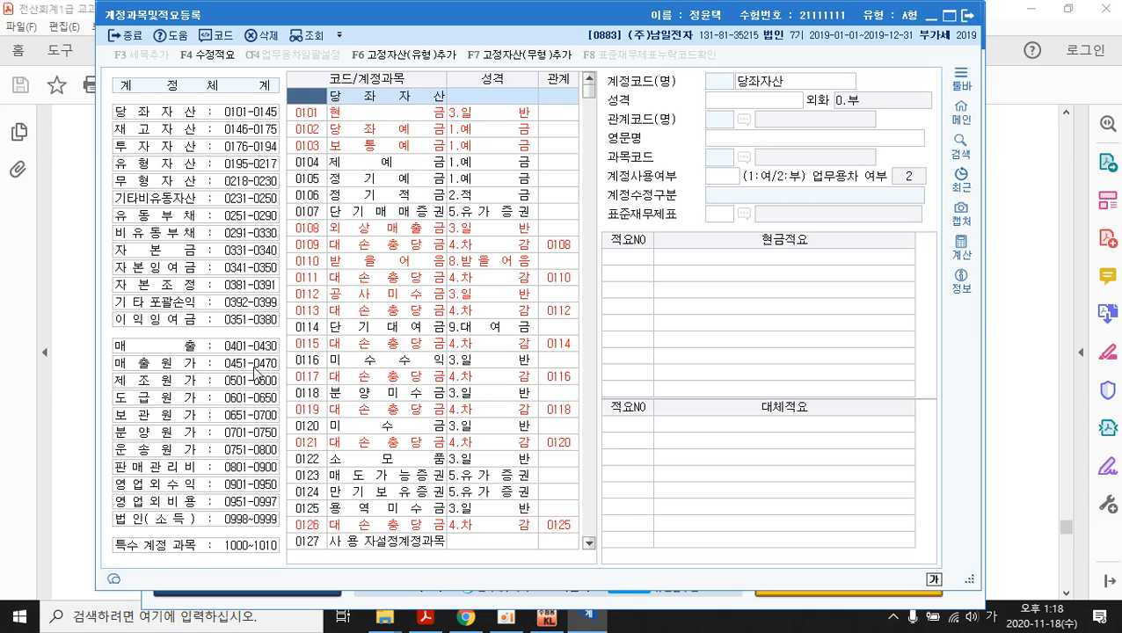
pyautogui.click(217, 388)
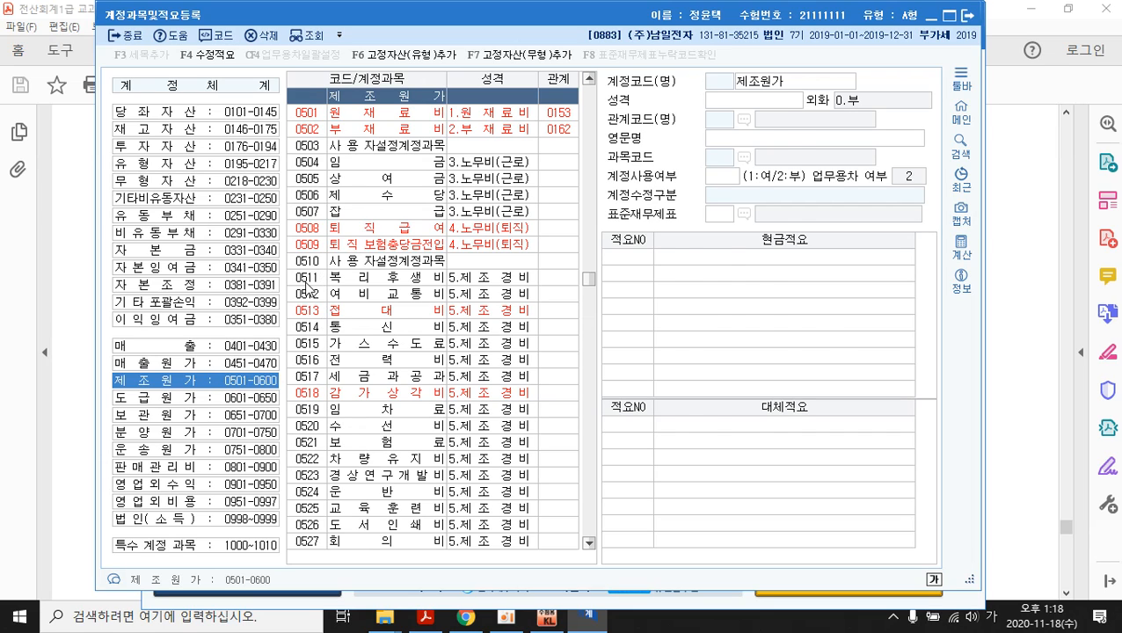
pyautogui.click(307, 279)
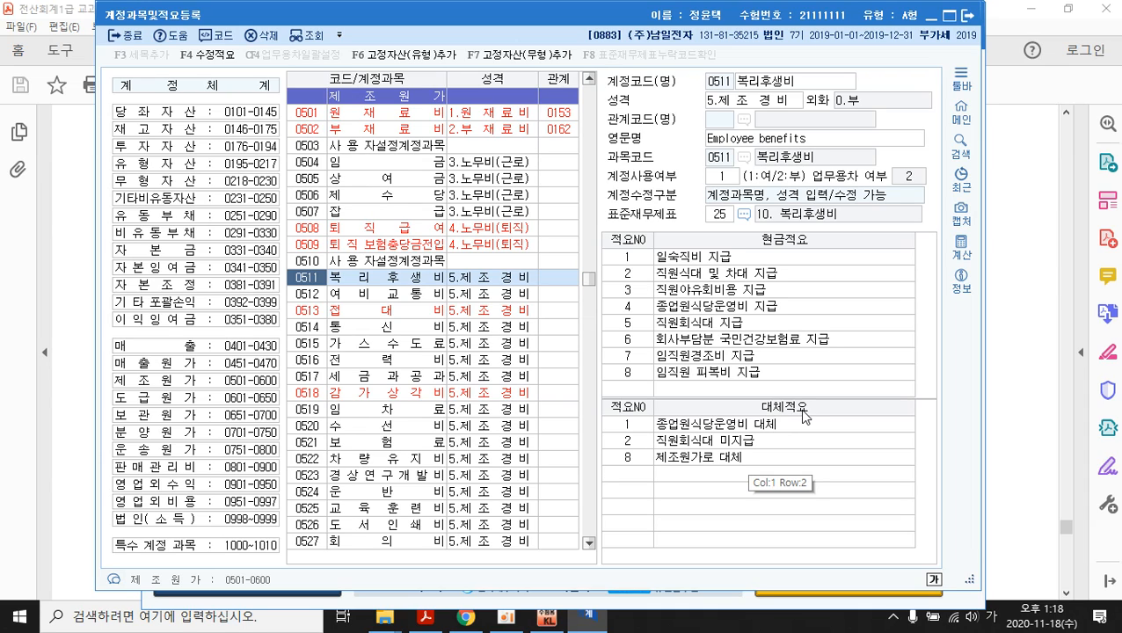
pyautogui.click(630, 473)
pyautogui.write('3')
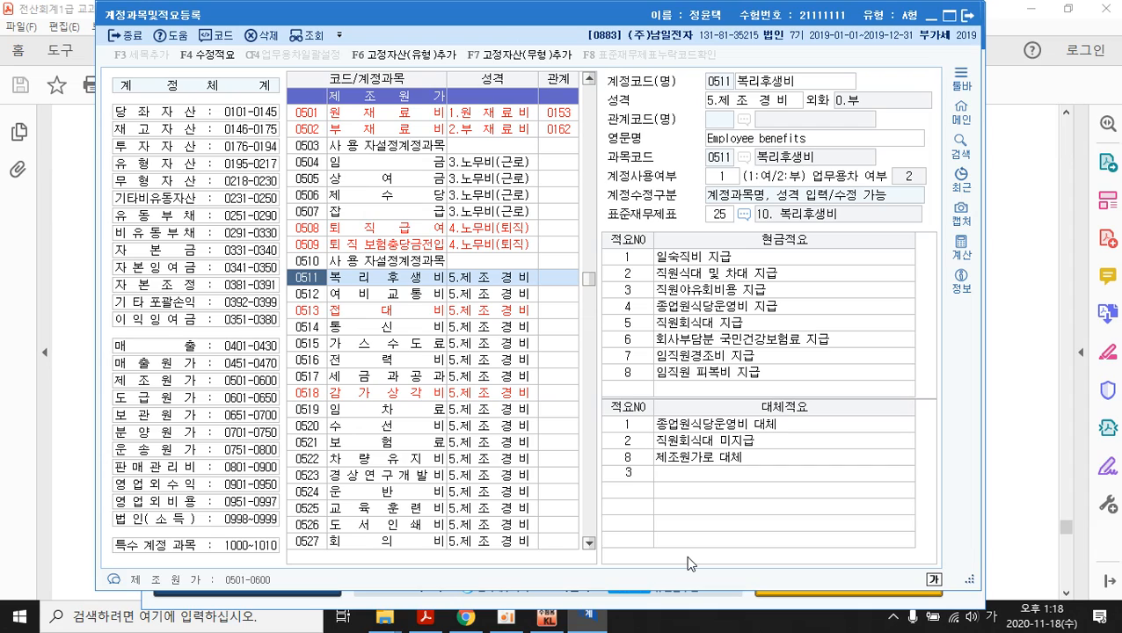
pyautogui.press('Return')
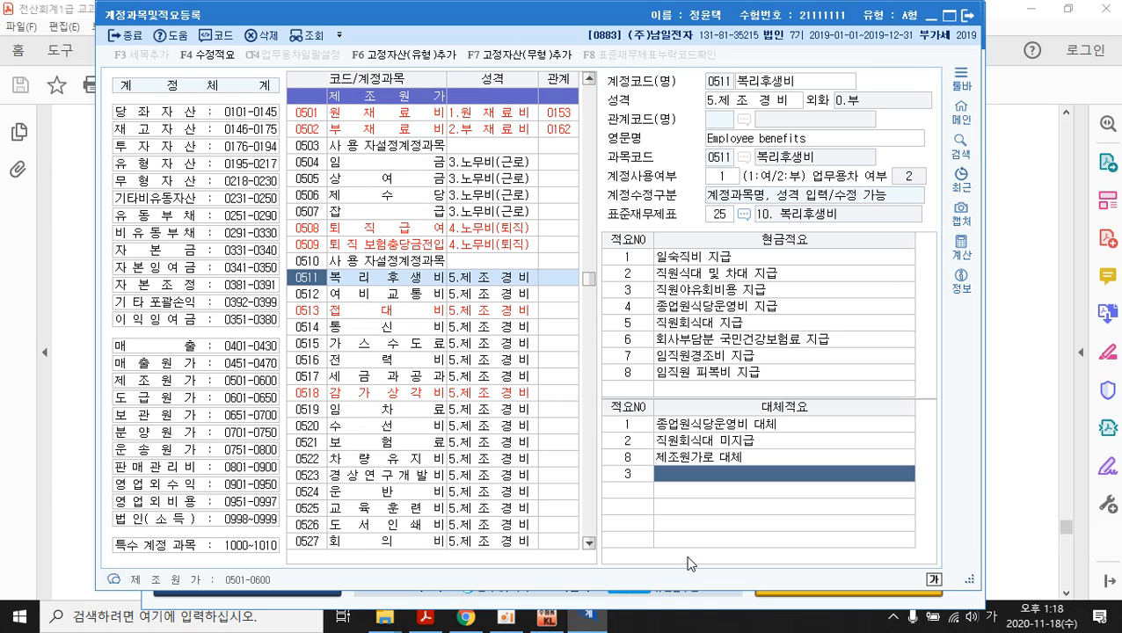
pyautogui.write('공장 직원 일')
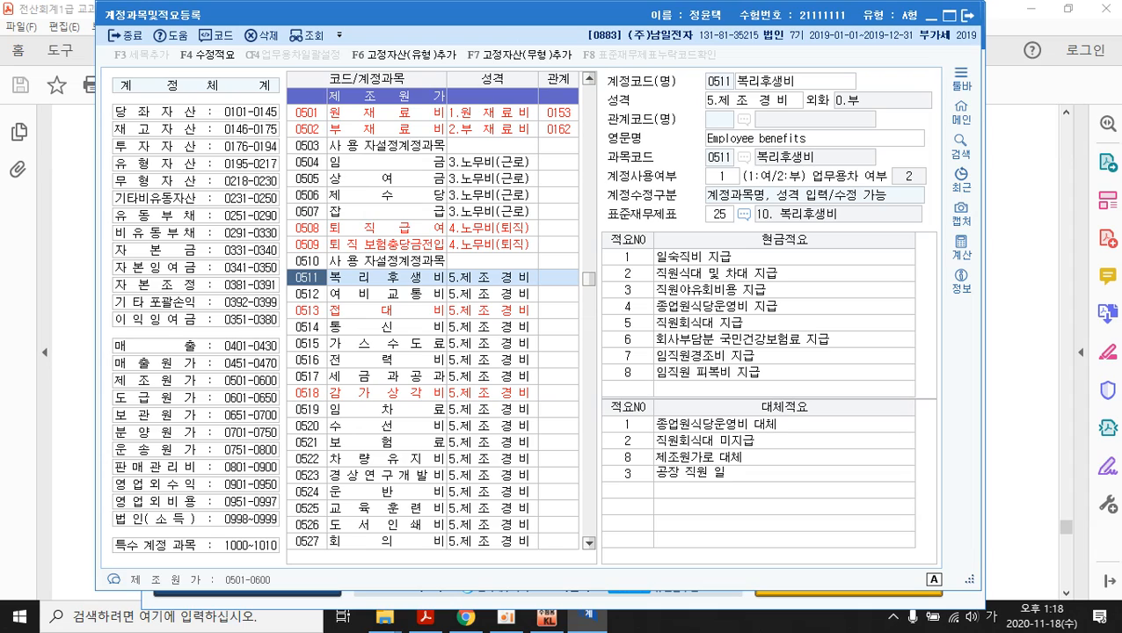
pyautogui.write('본ㄴ')
pyautogui.write('뇌염')
pyautogui.write(' 예방접종비')
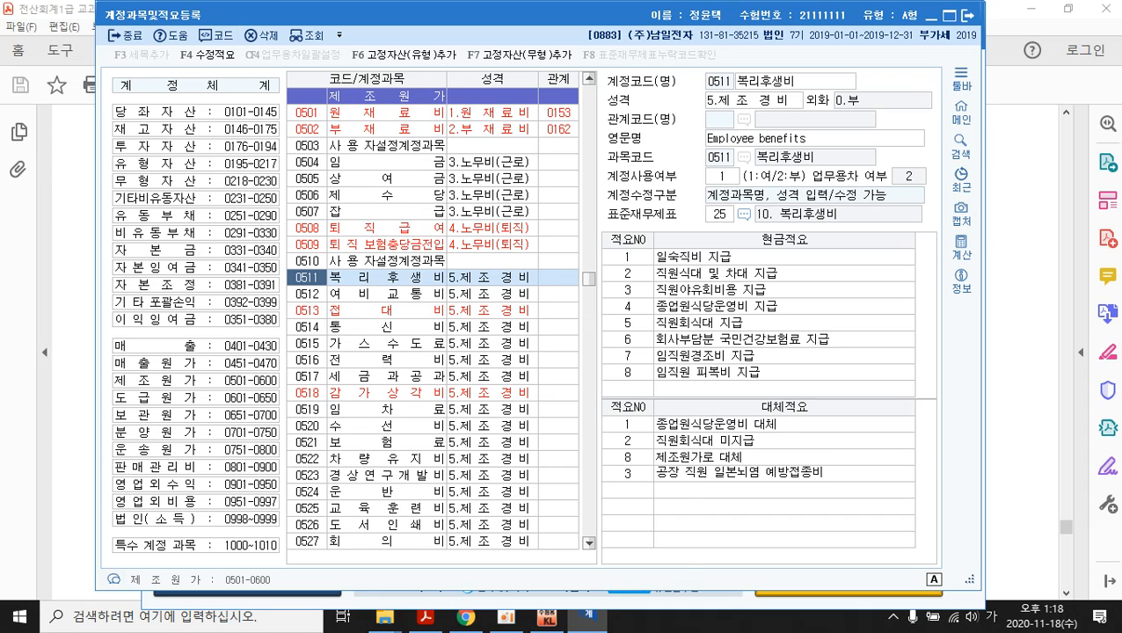
pyautogui.press('Return')
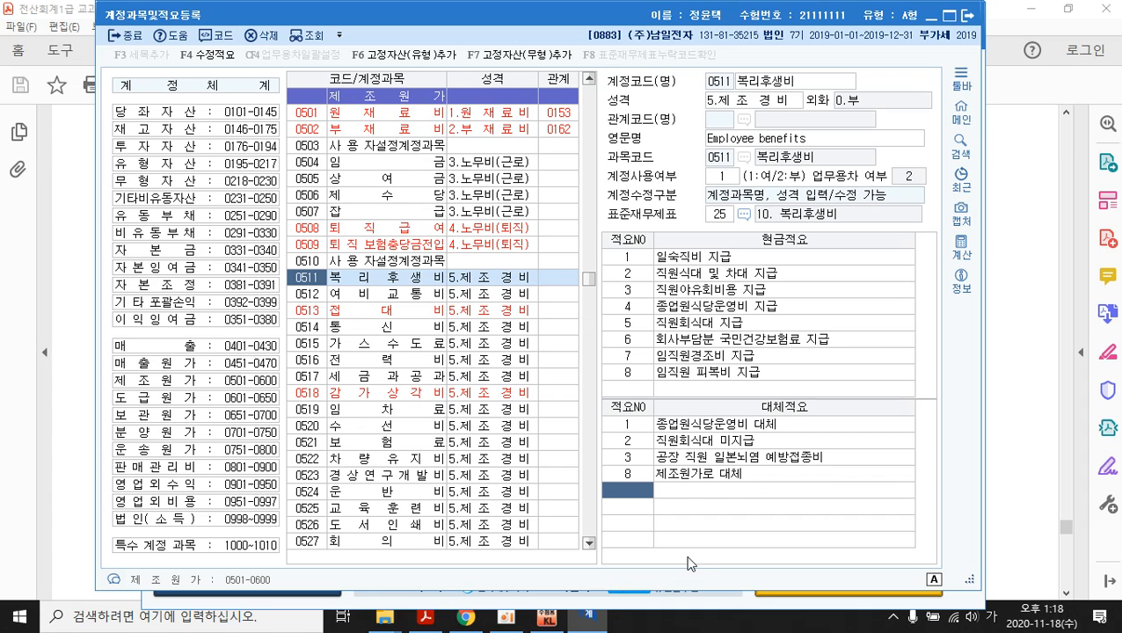
pyautogui.click(814, 467)
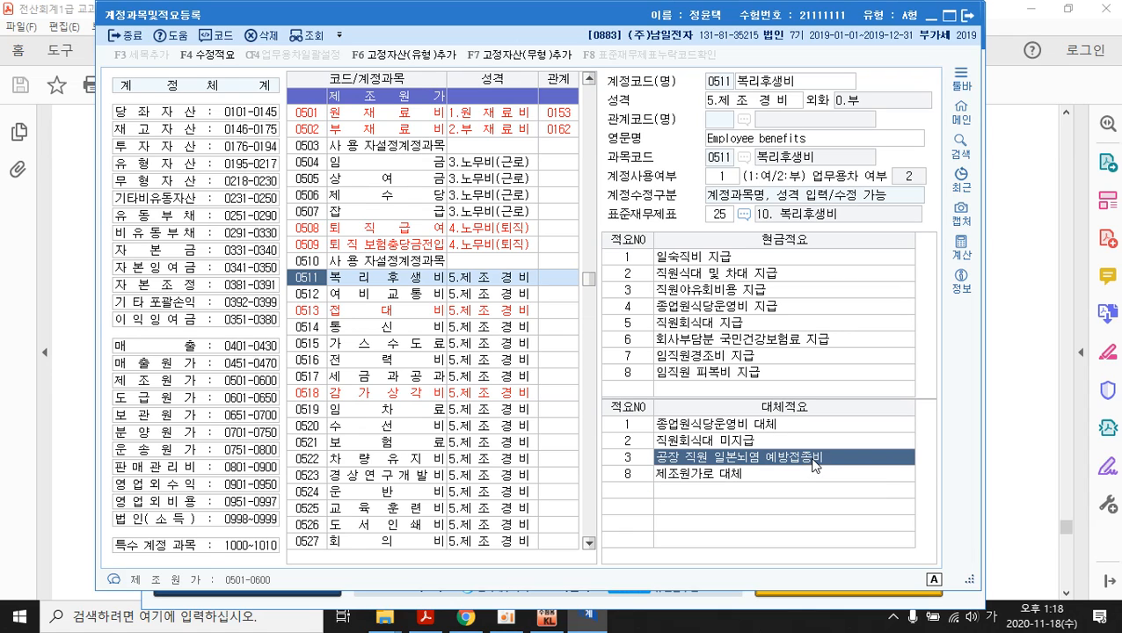
pyautogui.click(637, 493)
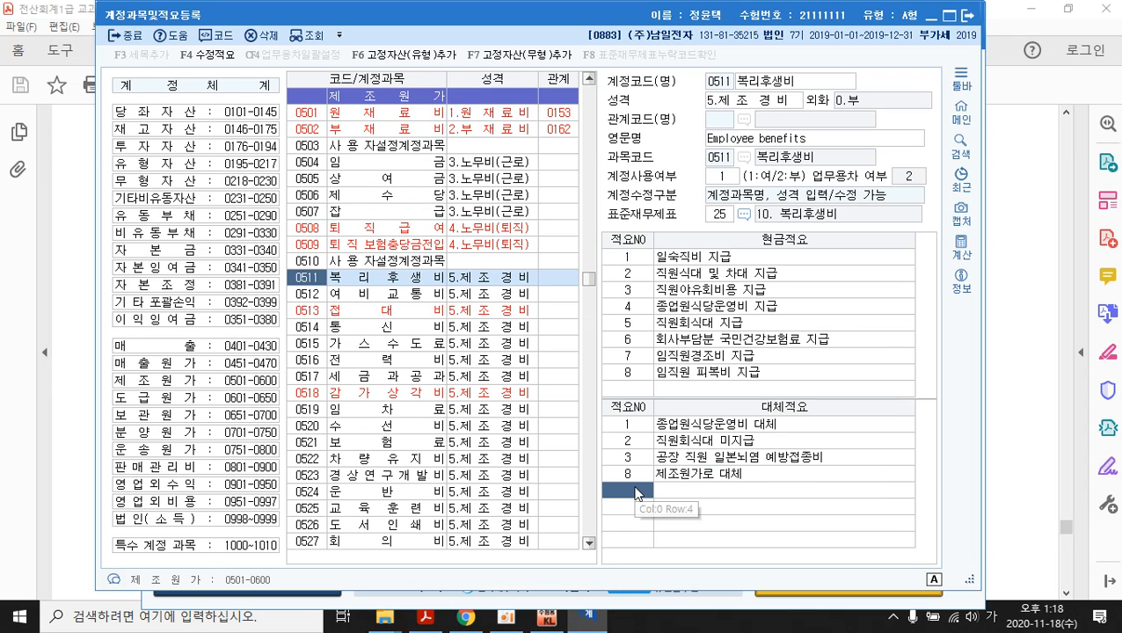
pyautogui.click(968, 15)
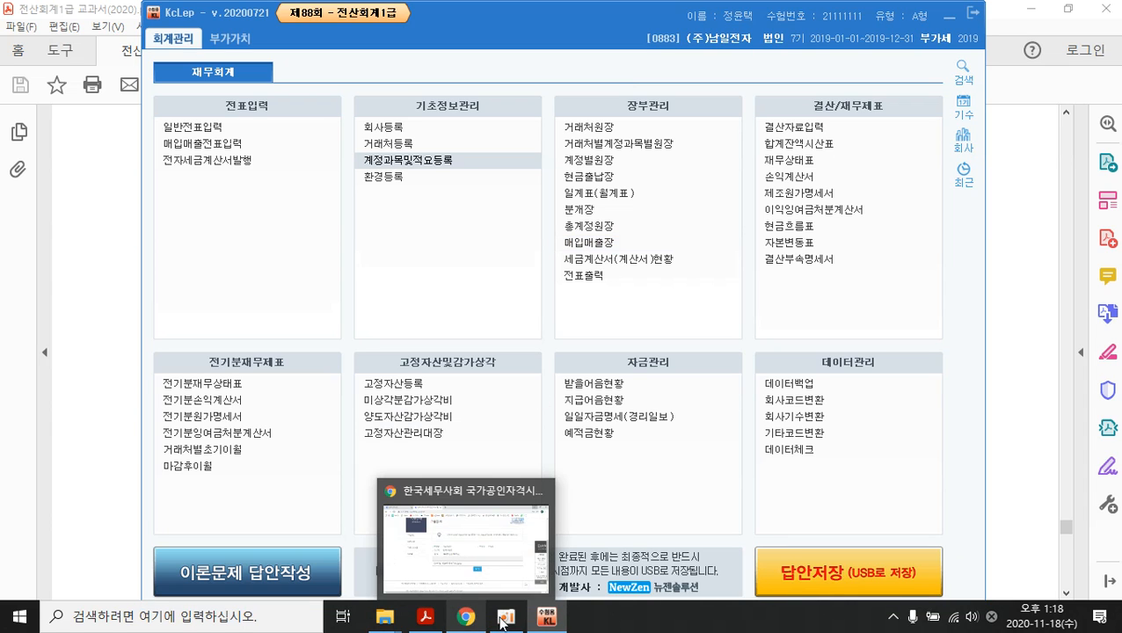
# - Scroll the textbook to page 518's journal questions, starting with the July 25 VAT payment
pyautogui.moveTo(507, 623)
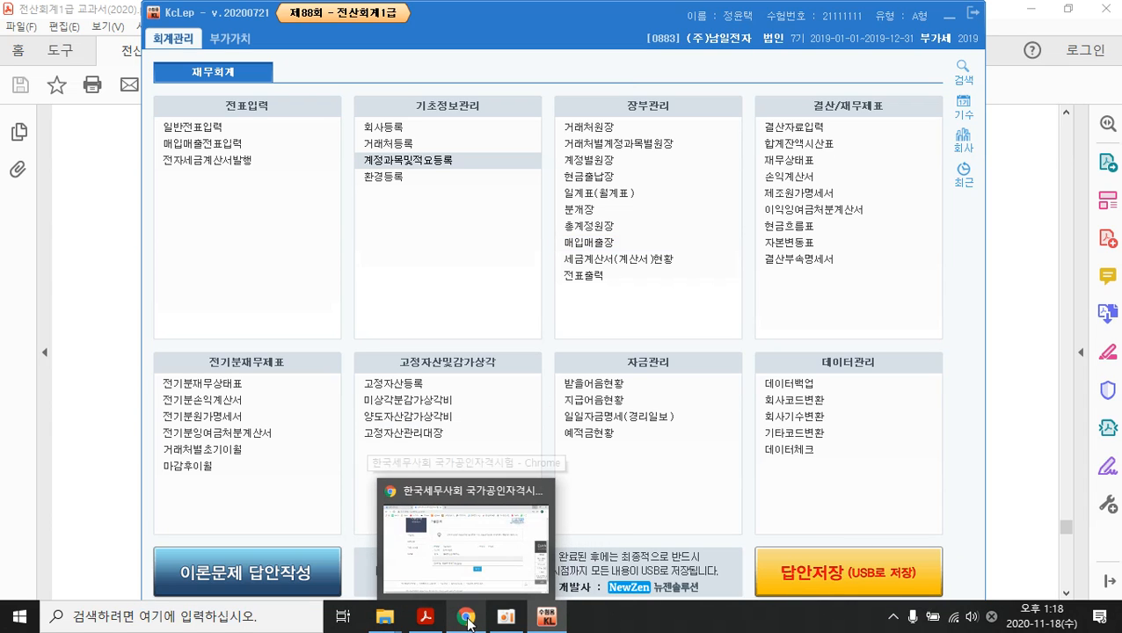
pyautogui.click(426, 623)
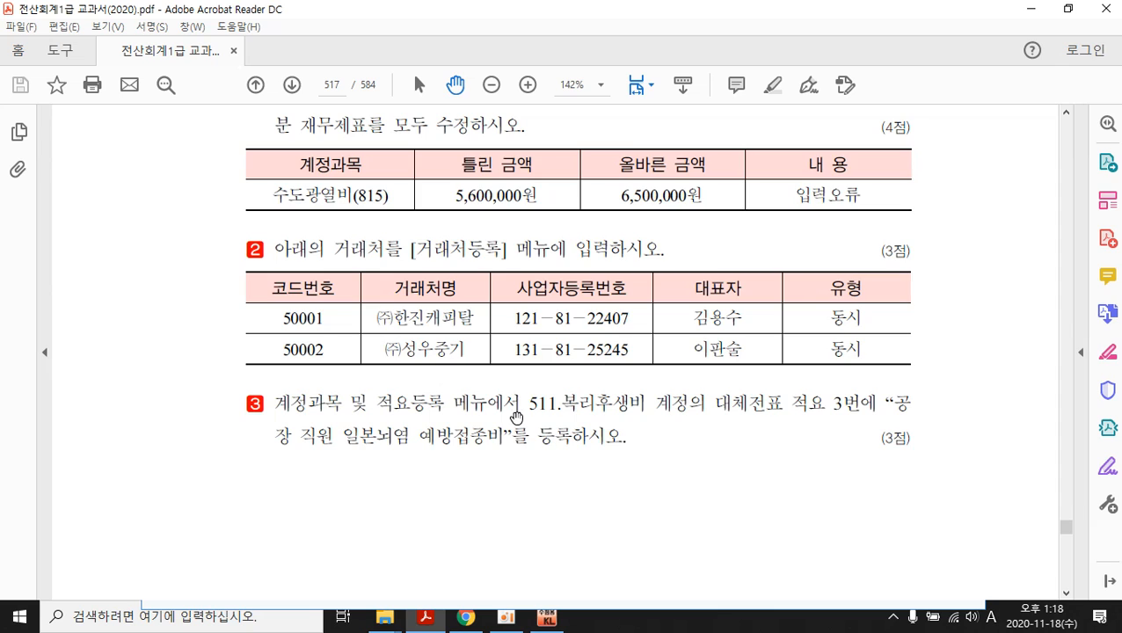
pyautogui.scroll(2, 547, 430)
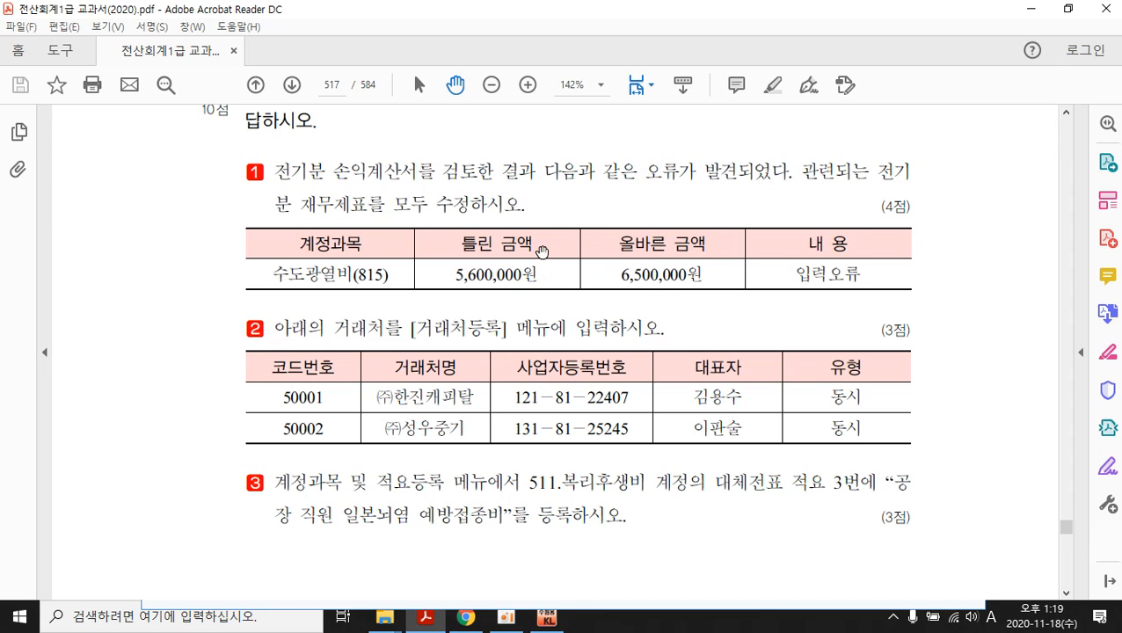
pyautogui.scroll(-3, 579, 213)
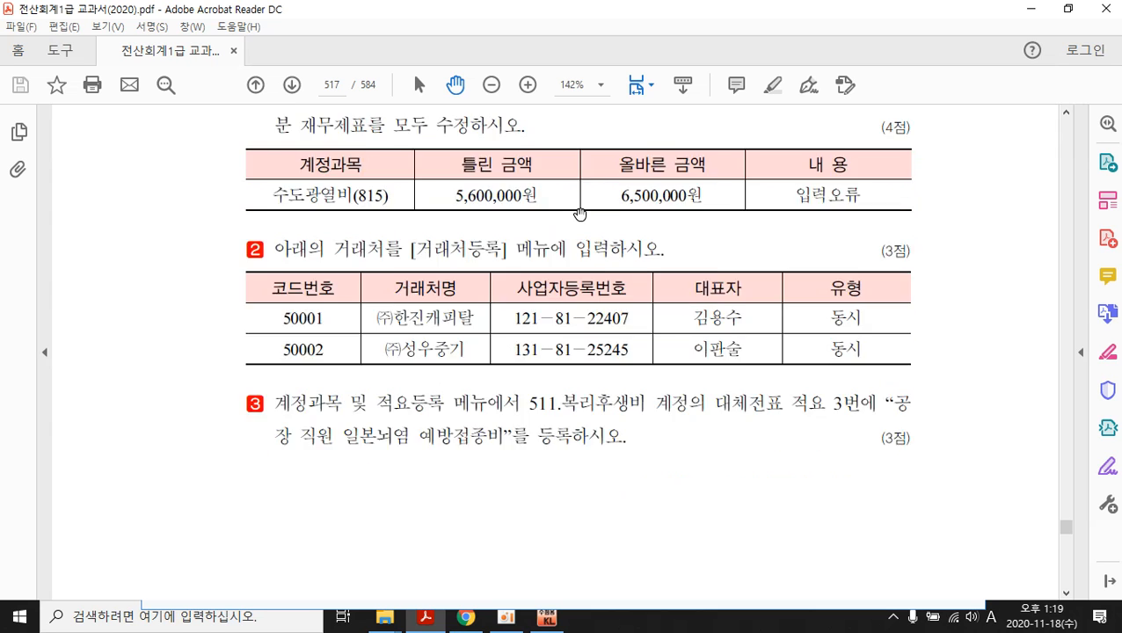
pyautogui.scroll(6, 580, 214)
pyautogui.scroll(-4, 579, 214)
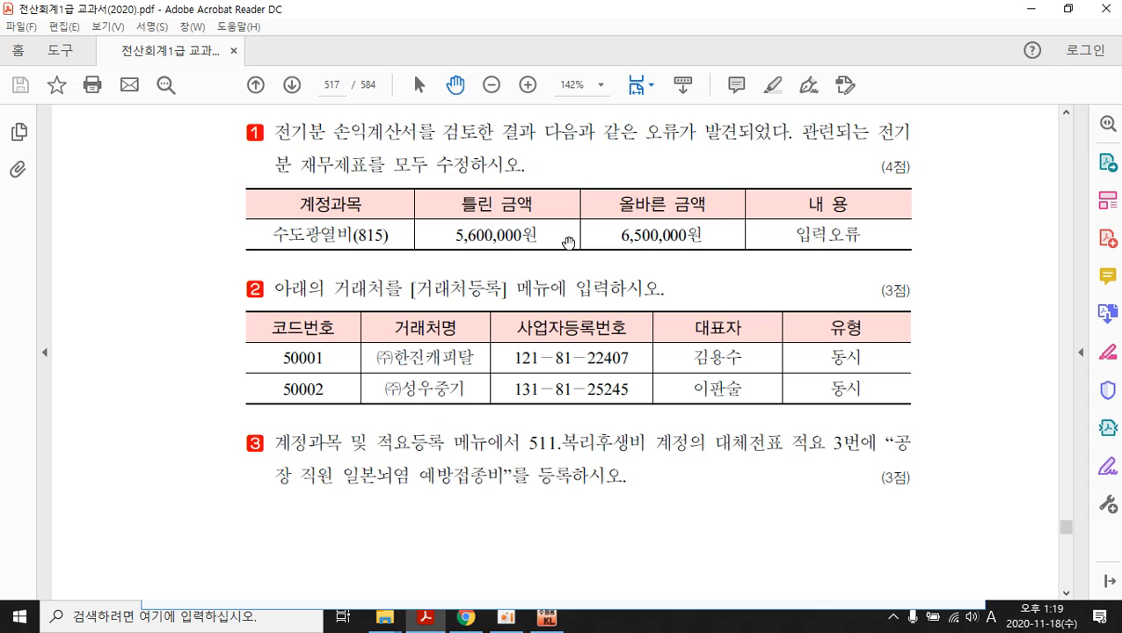
pyautogui.scroll(-12, 568, 240)
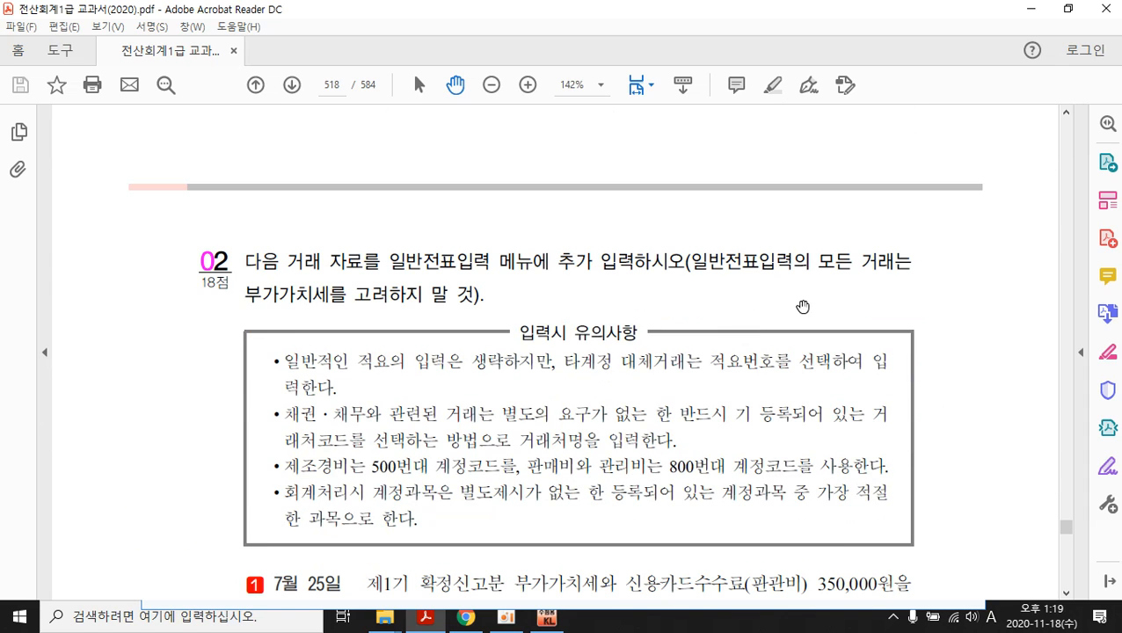
pyautogui.scroll(-1, 806, 315)
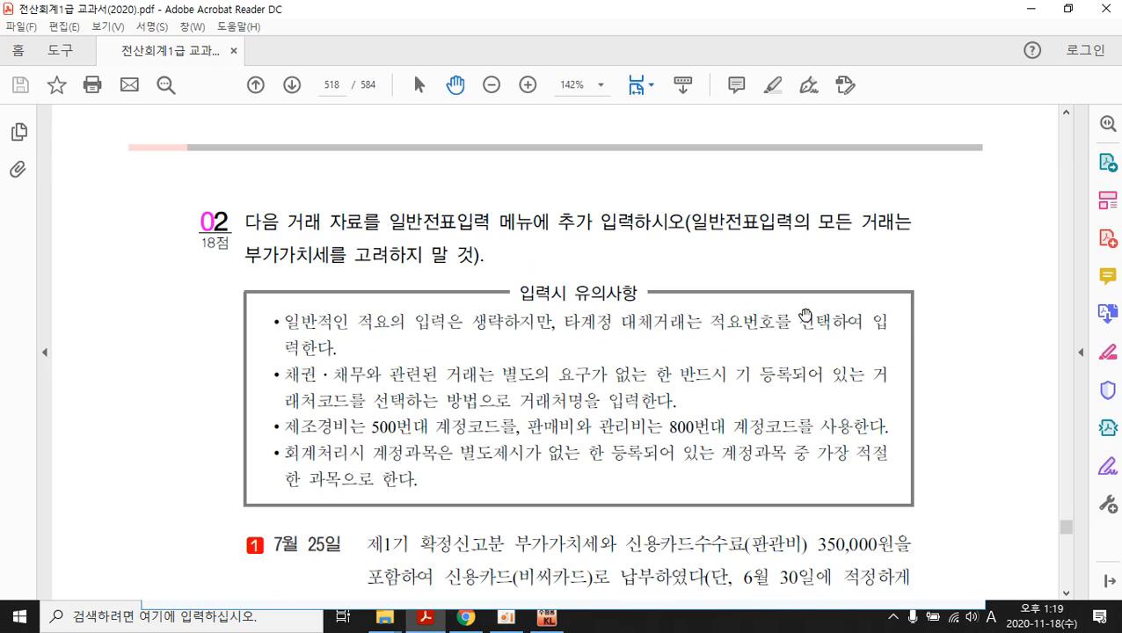
pyautogui.scroll(-3, 461, 291)
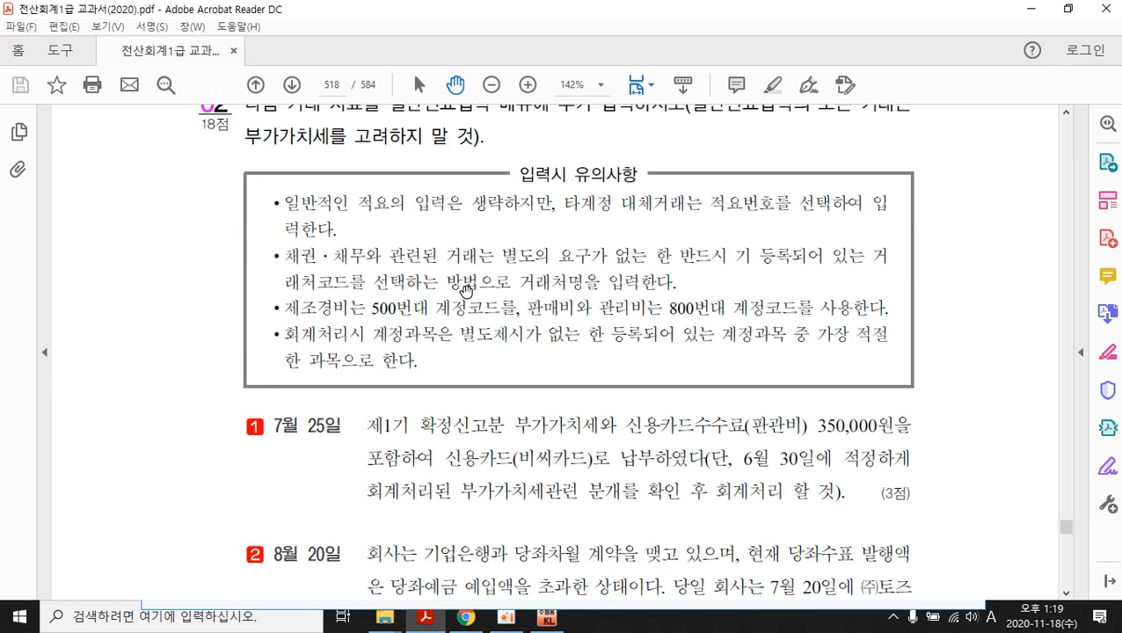
pyautogui.scroll(-1, 439, 301)
pyautogui.scroll(3, 413, 272)
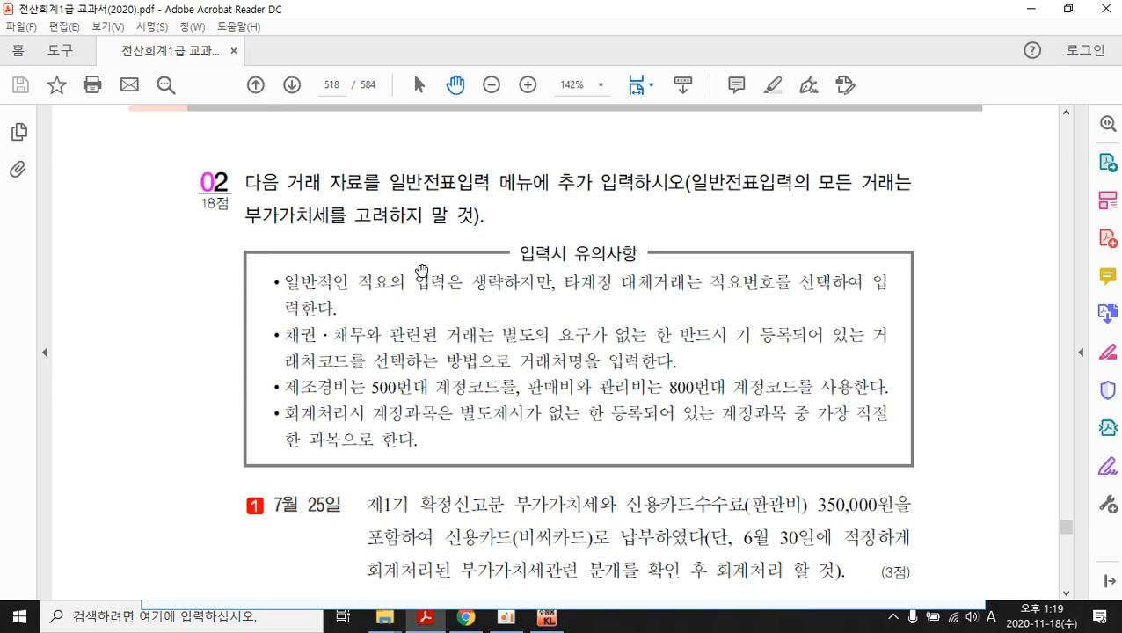
pyautogui.scroll(-4, 430, 217)
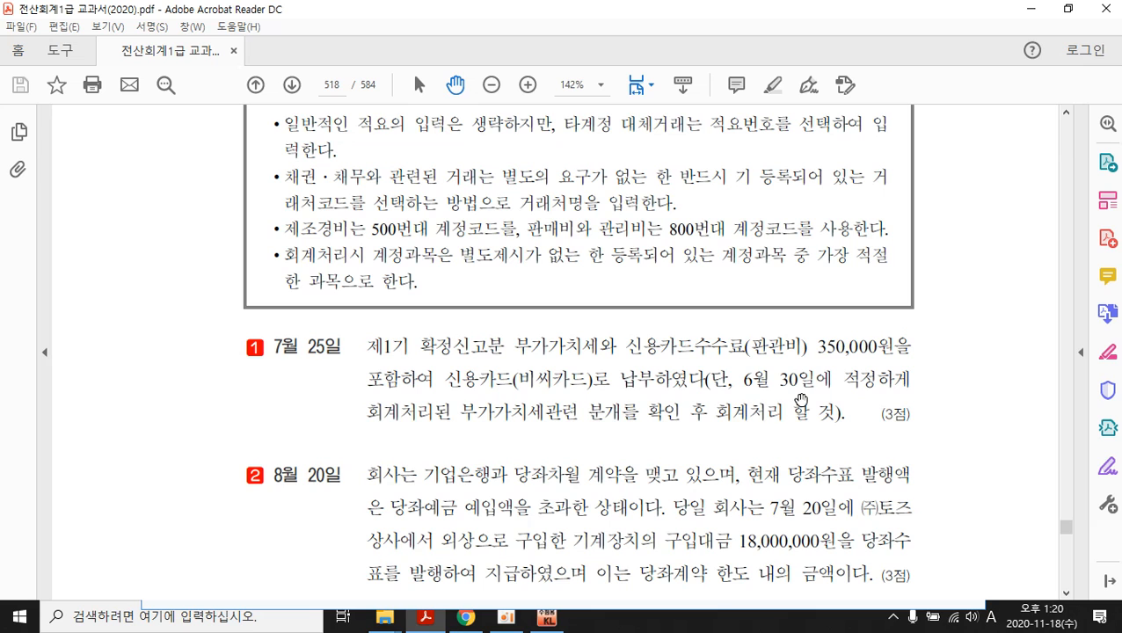
# - In 일반전표입력, check the June 30 vouchers, then set the entry date to July 25
pyautogui.click(549, 621)
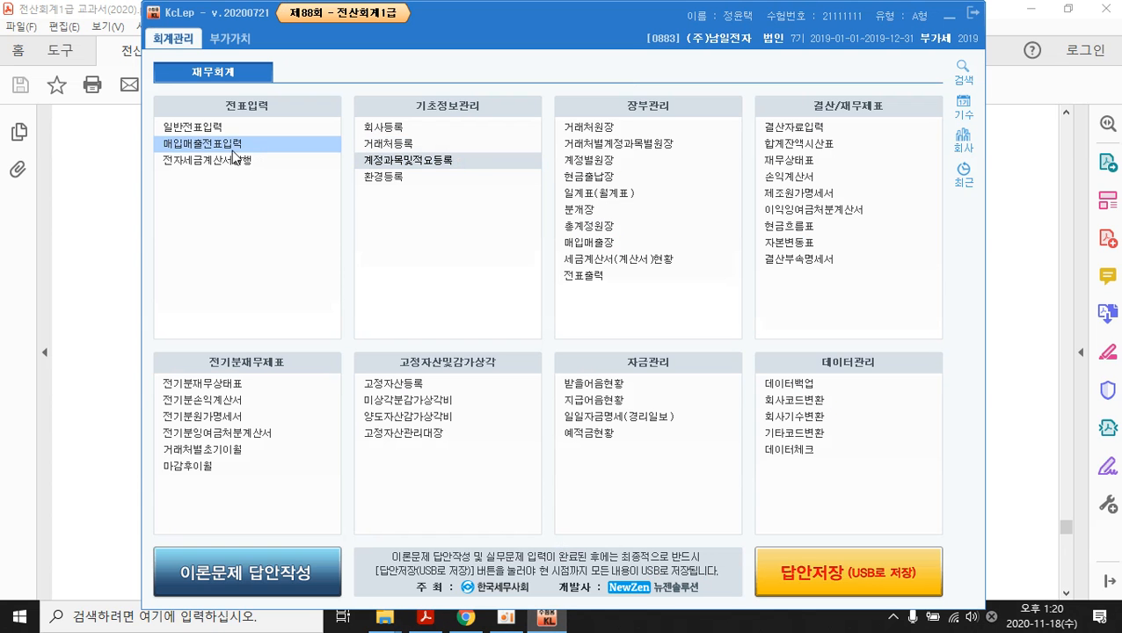
pyautogui.click(197, 132)
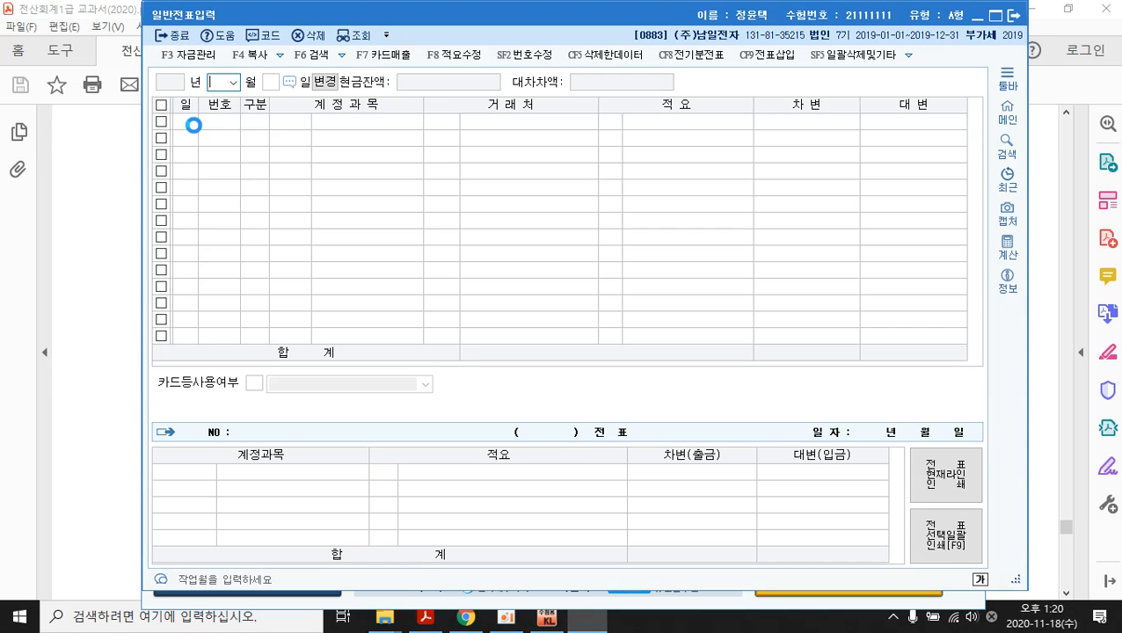
pyautogui.click(232, 82)
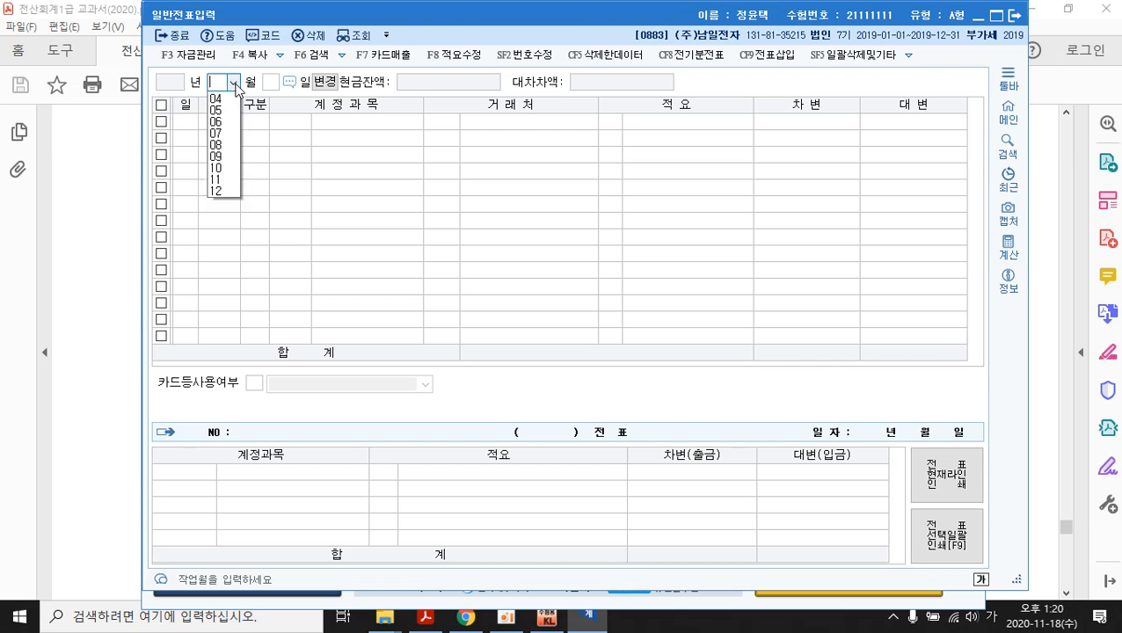
pyautogui.click(230, 156)
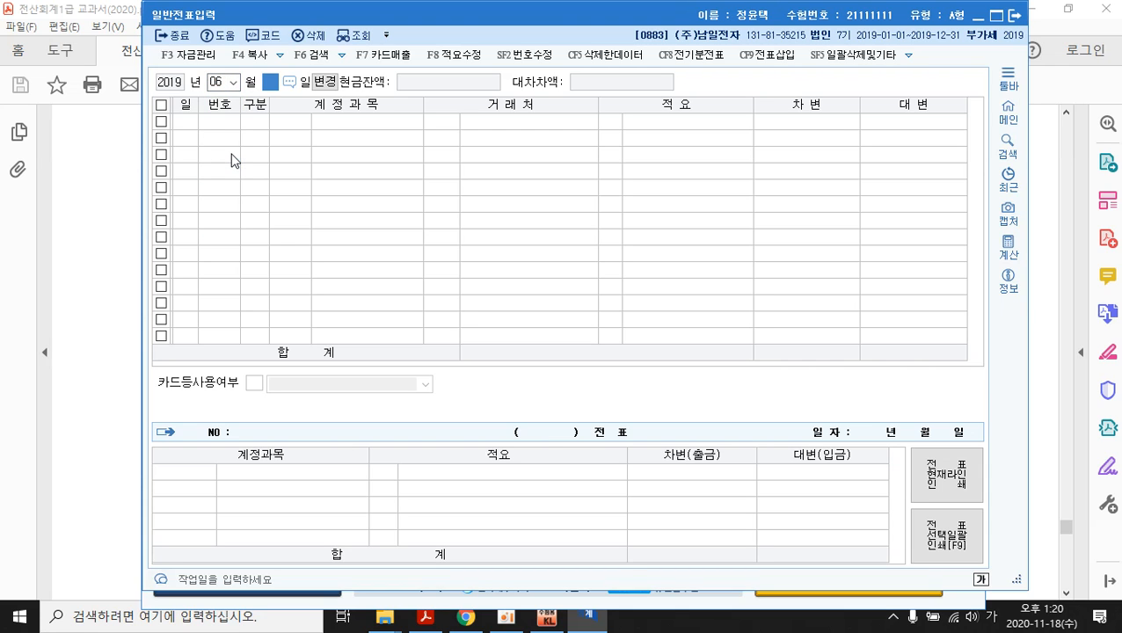
pyautogui.write('30')
pyautogui.press('Return')
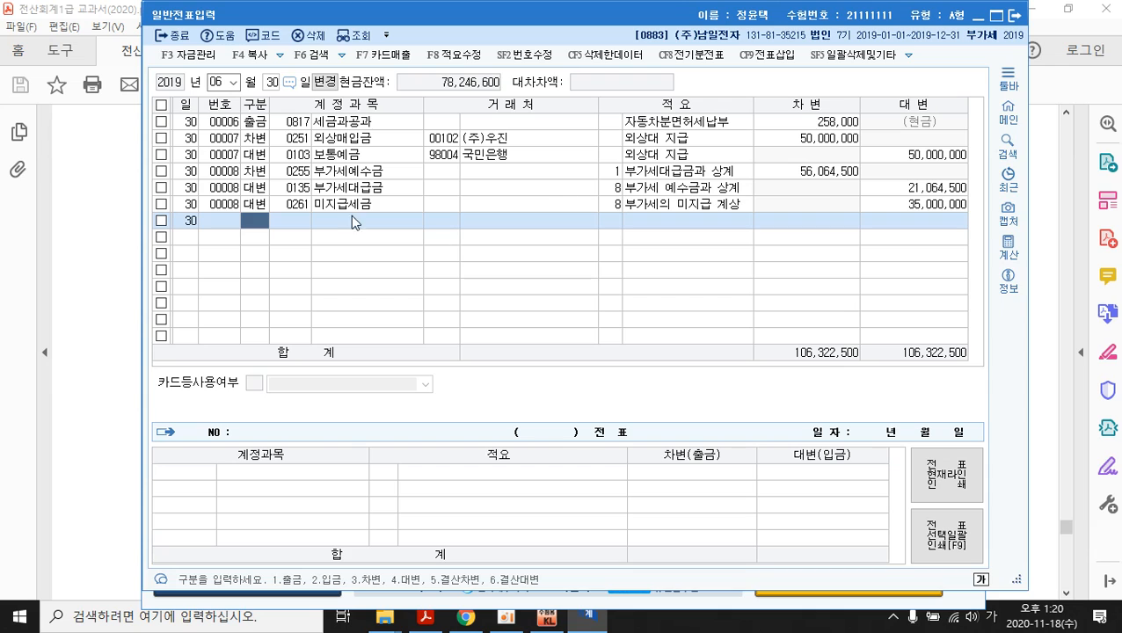
pyautogui.click(233, 82)
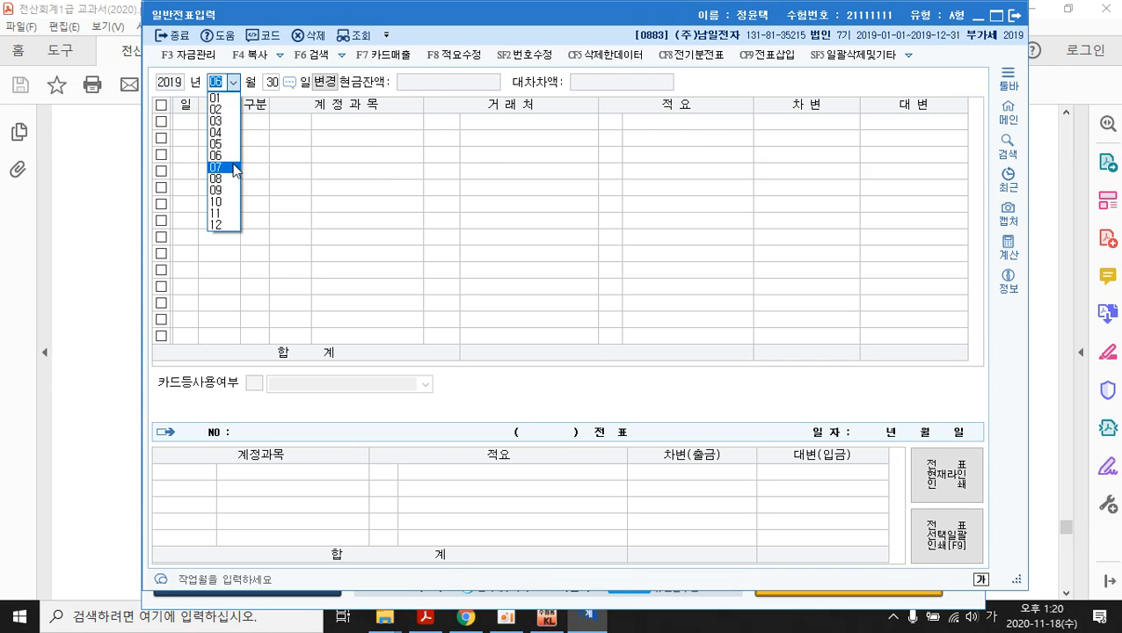
pyautogui.click(228, 168)
pyautogui.write('25')
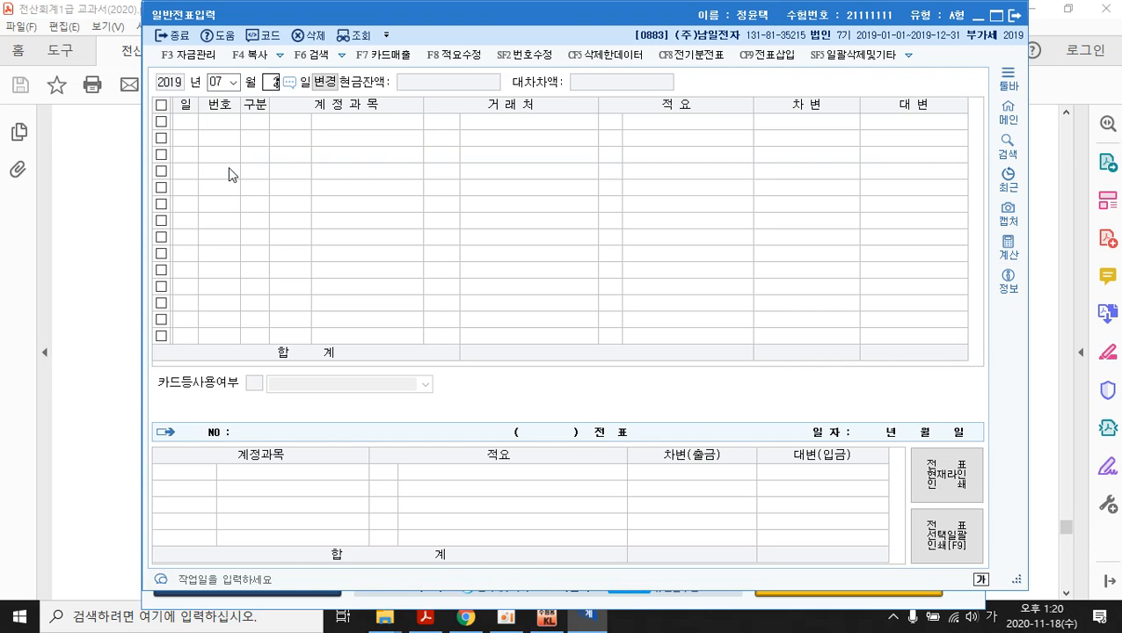
pyautogui.press('Return')
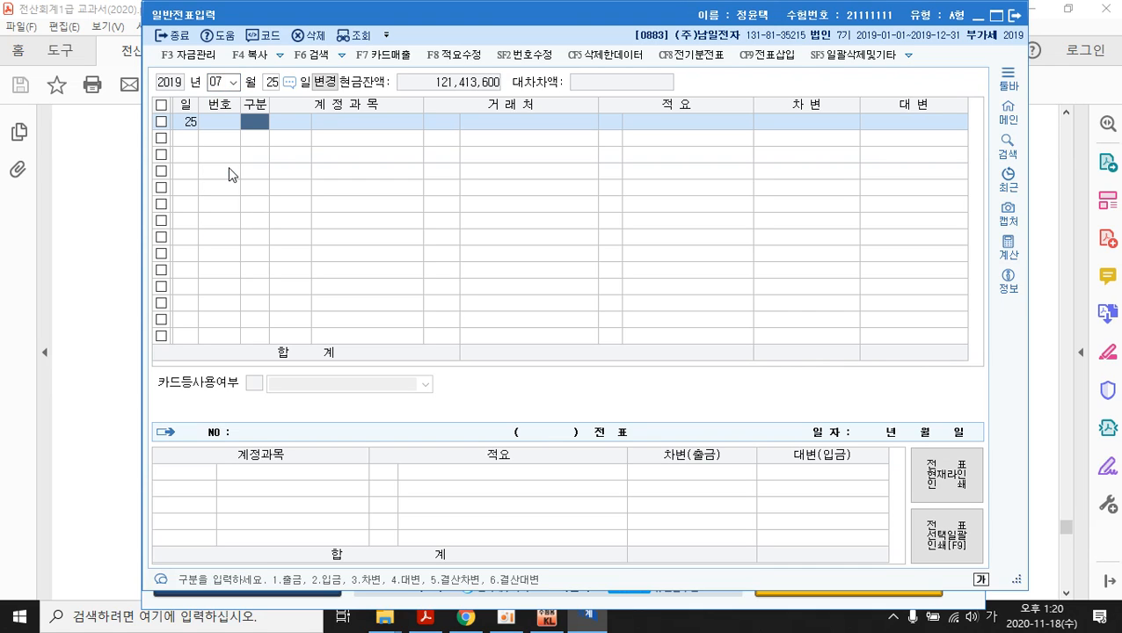
# - Debit 0261 미지급세금 35,000,000 on the first line of the July 25 voucher
pyautogui.write('3')
pyautogui.press('Return')
pyautogui.write('미지')
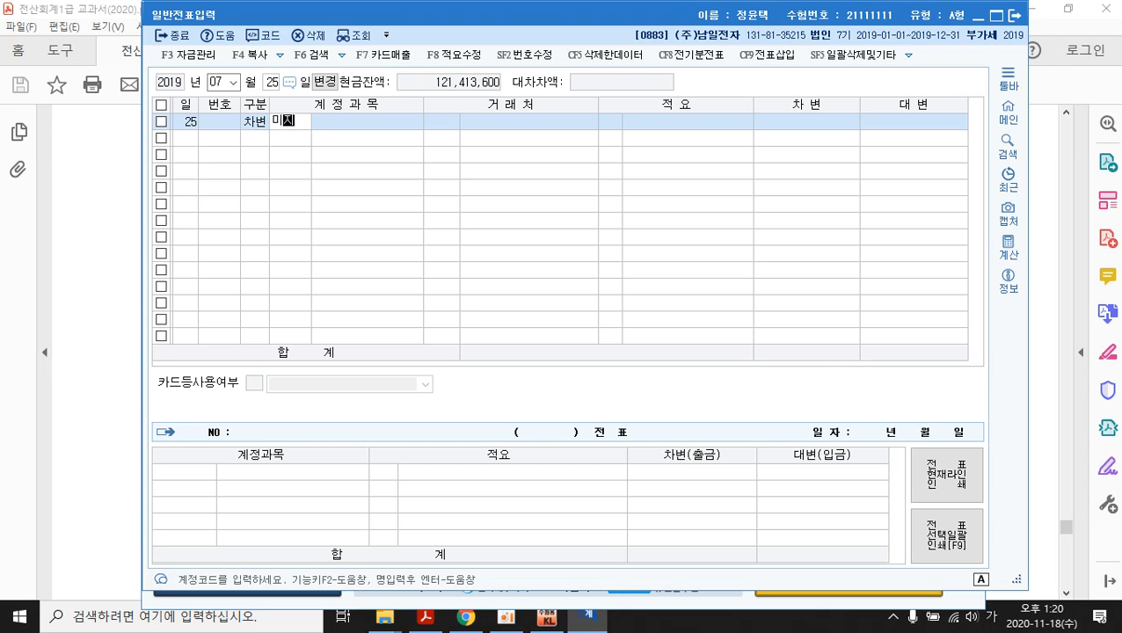
pyautogui.write('급')
pyautogui.press('Return')
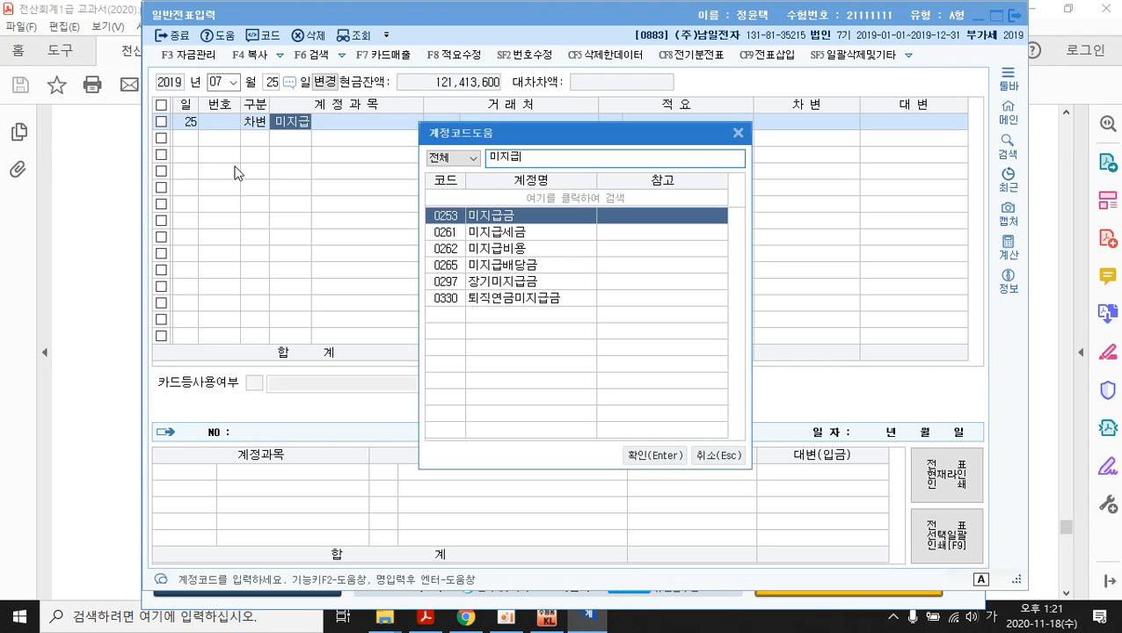
pyautogui.click(517, 234)
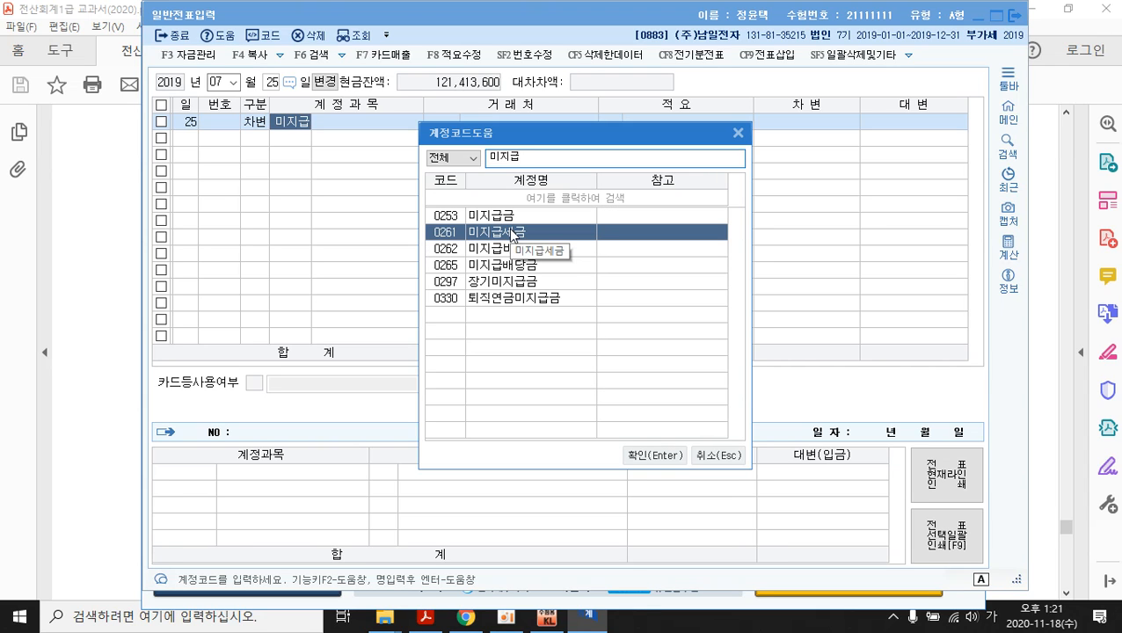
pyautogui.click(647, 456)
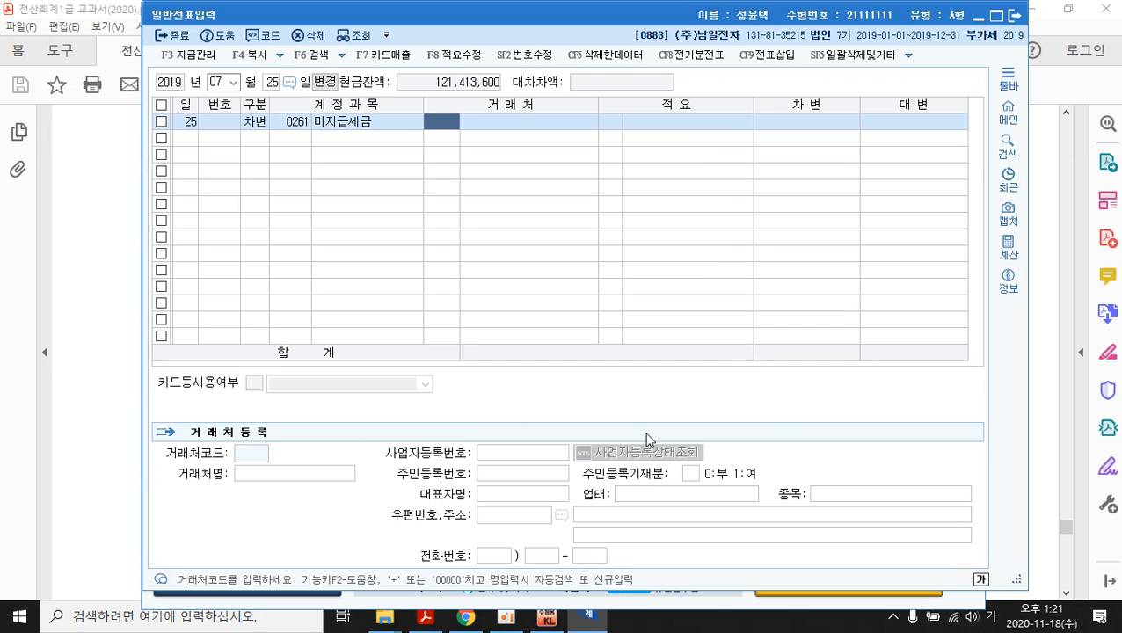
pyautogui.press('Return')
pyautogui.press('Return')
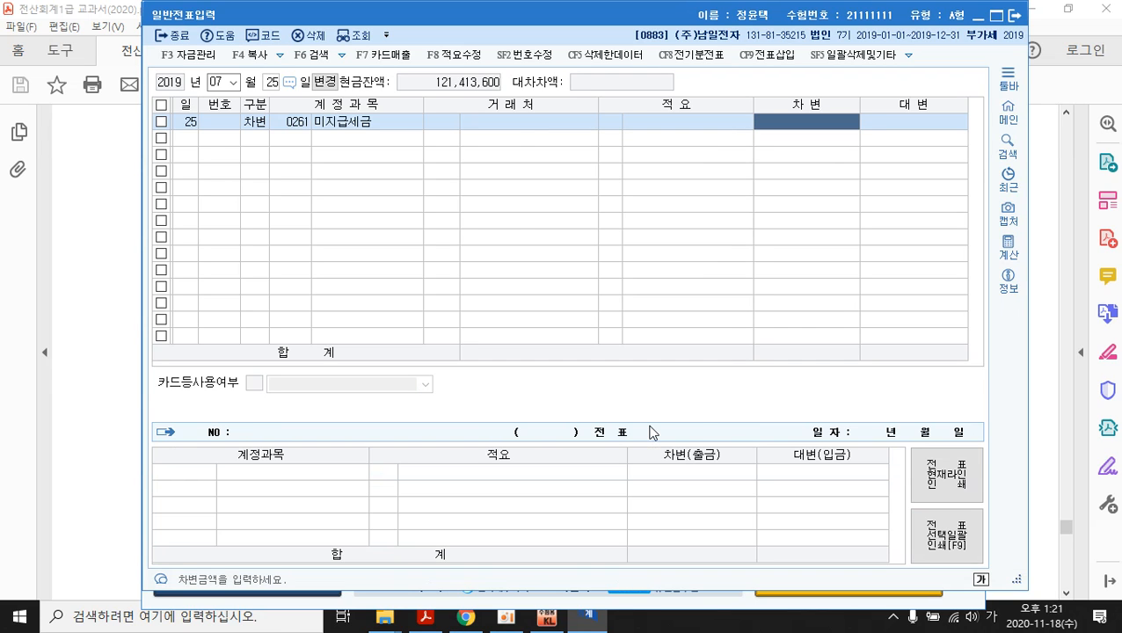
pyautogui.write('35000000')
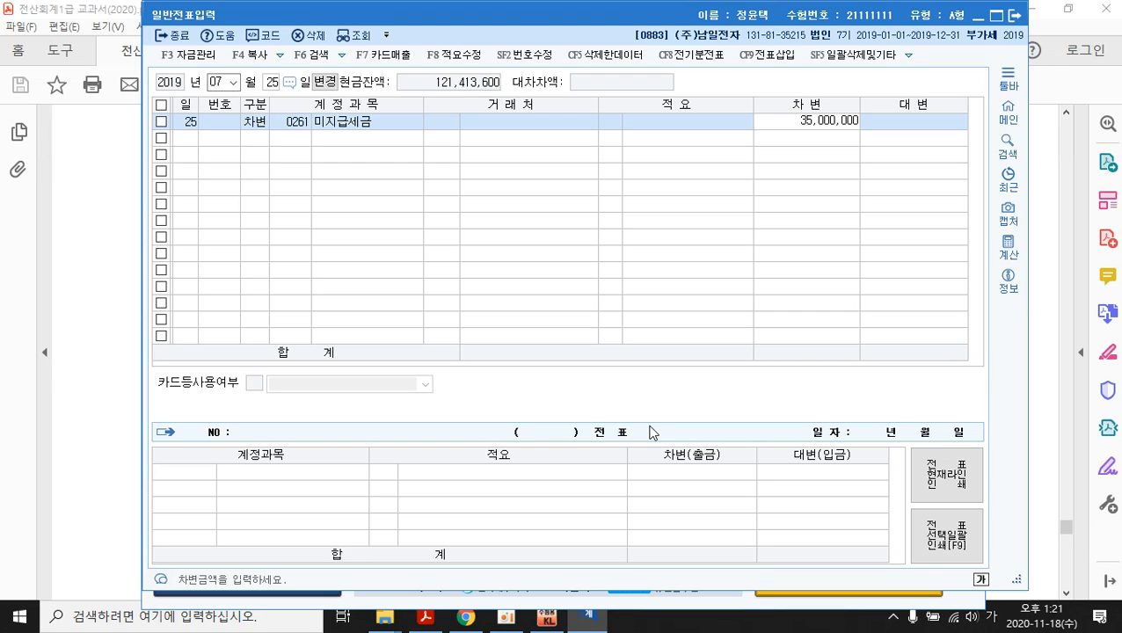
pyautogui.press('Return')
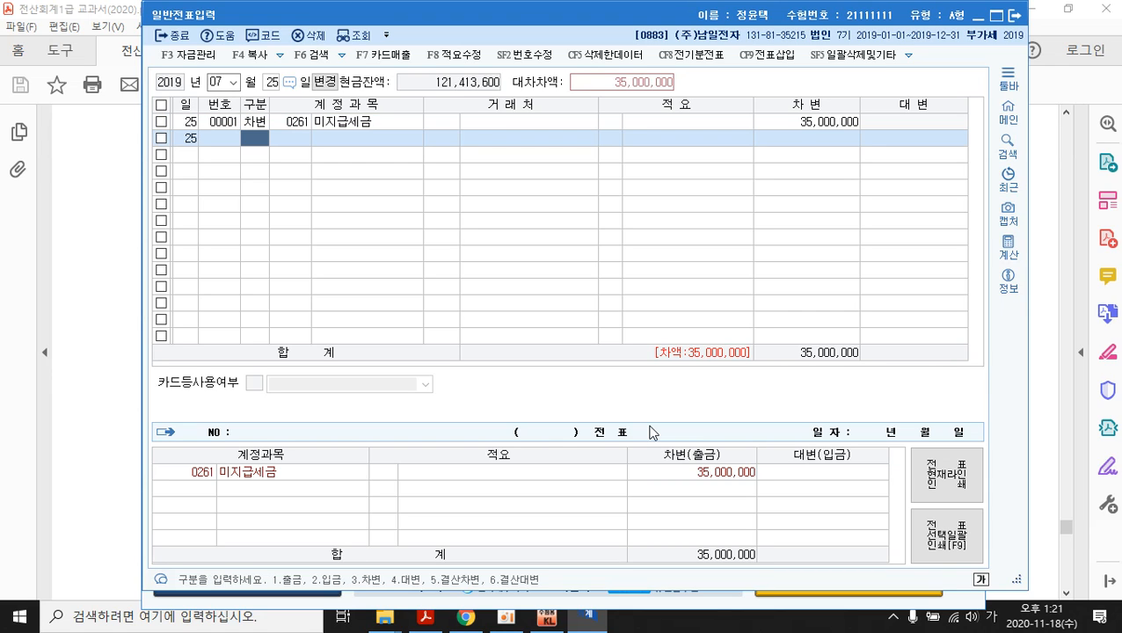
# - Add a second debit line of 0984 수수료비용 350,000
pyautogui.write('3ㅜㅅㅅ')
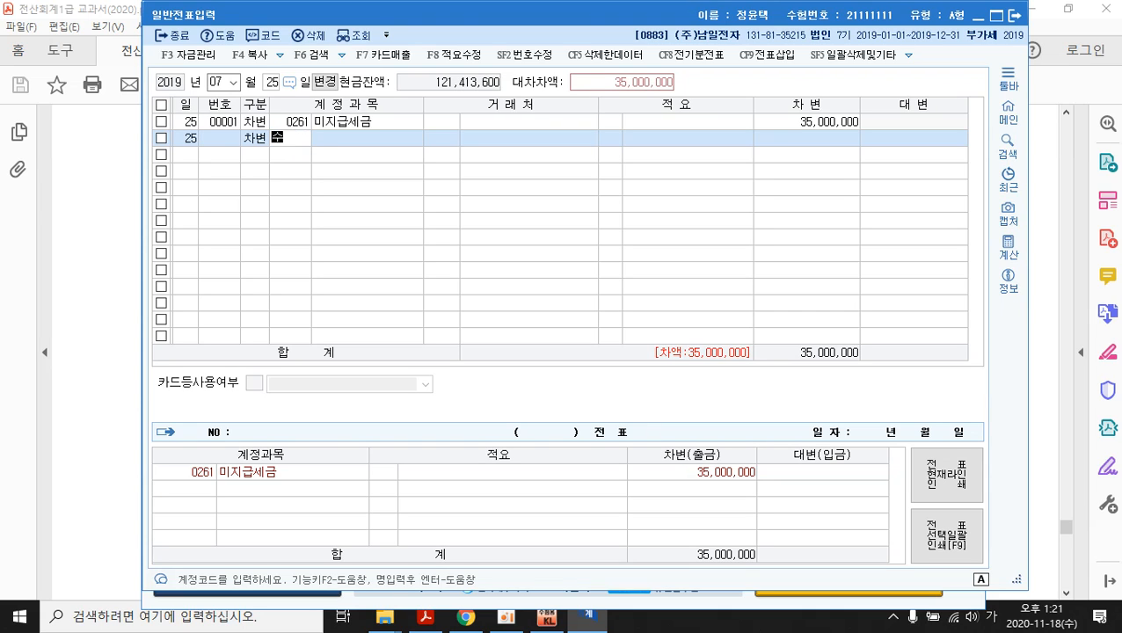
pyautogui.write('수')
pyautogui.press('Return')
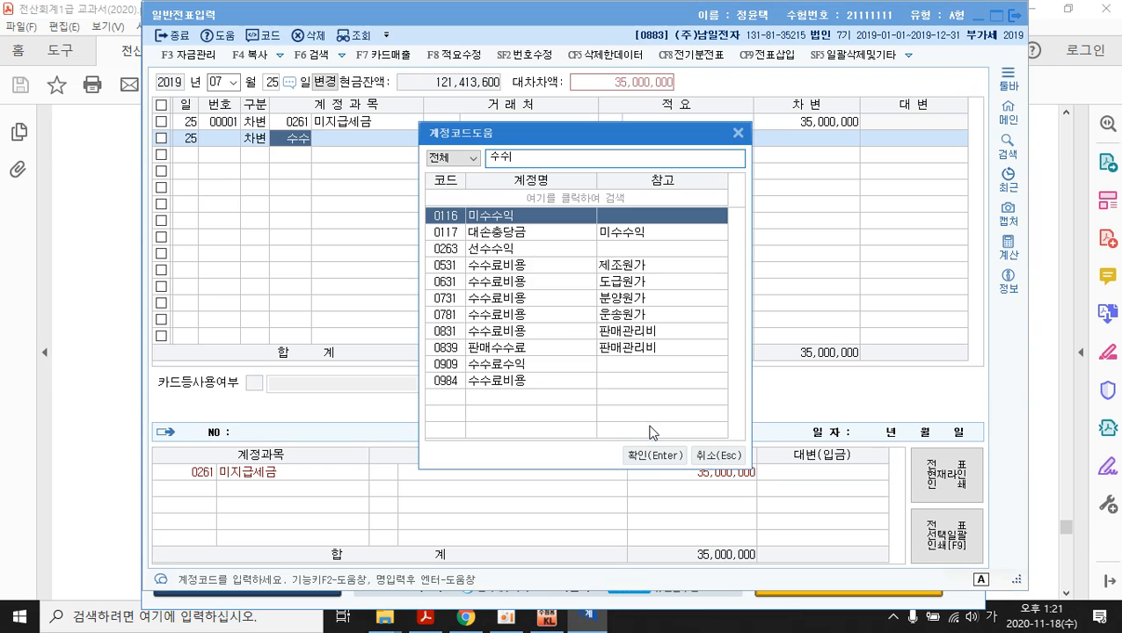
pyautogui.click(504, 387)
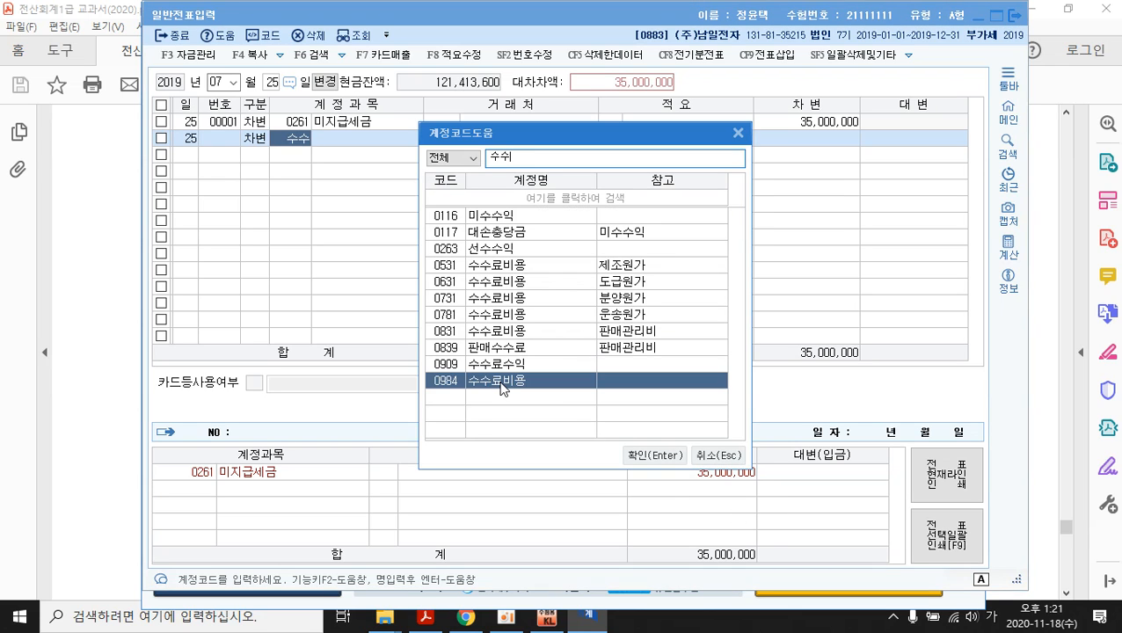
pyautogui.click(647, 456)
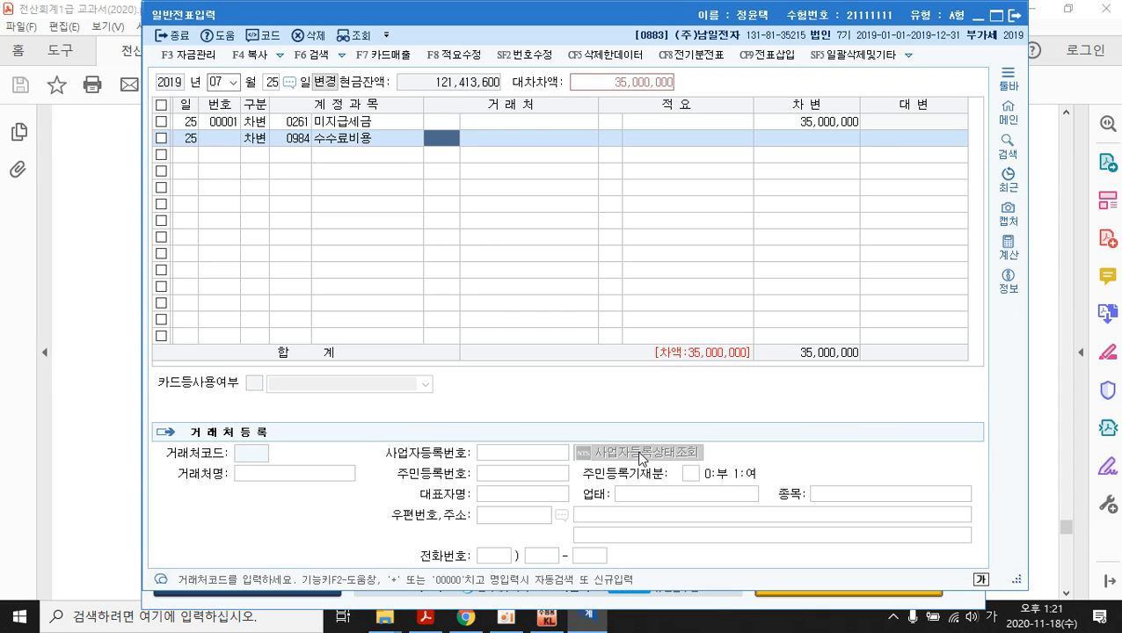
pyautogui.press('Return')
pyautogui.press('Return')
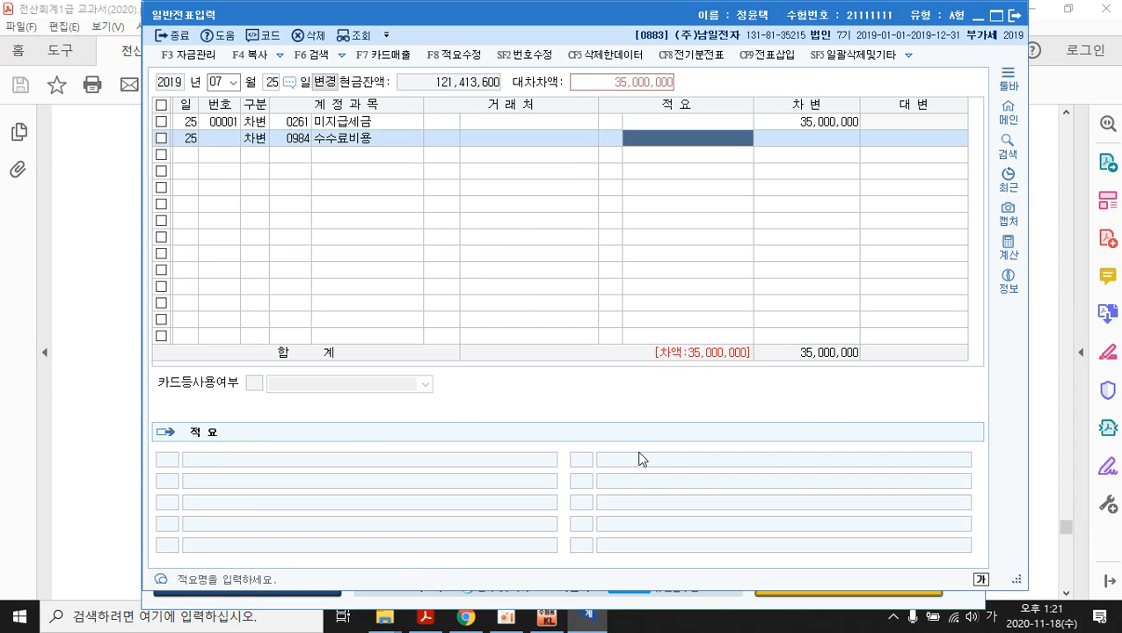
pyautogui.press('Return')
pyautogui.write('35')
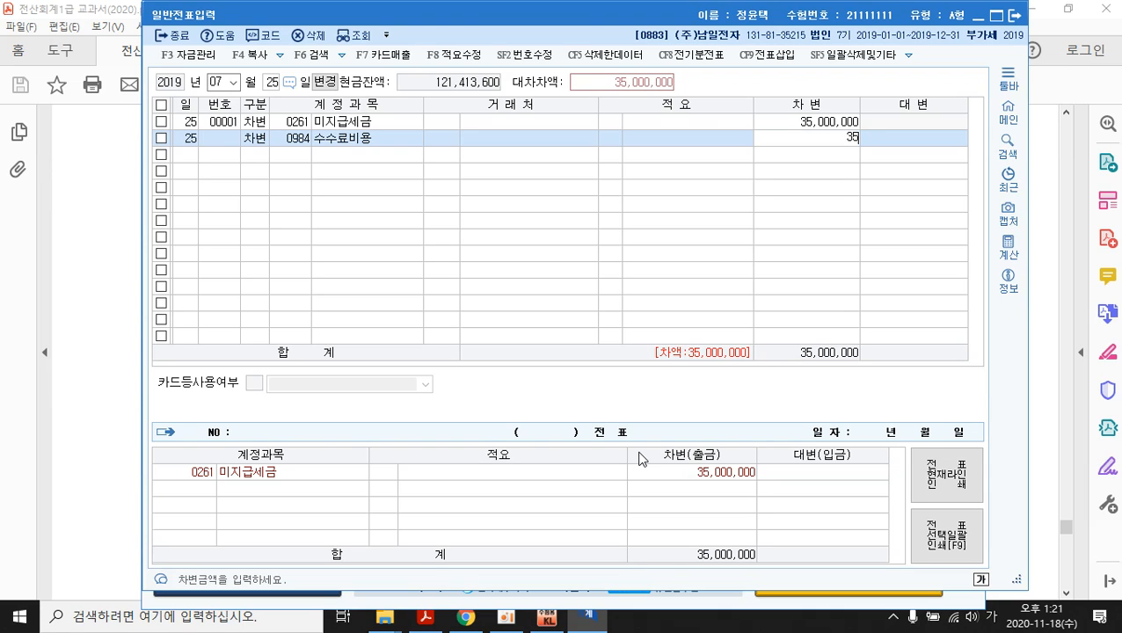
pyautogui.write('0')
pyautogui.press('+')
pyautogui.press('Return')
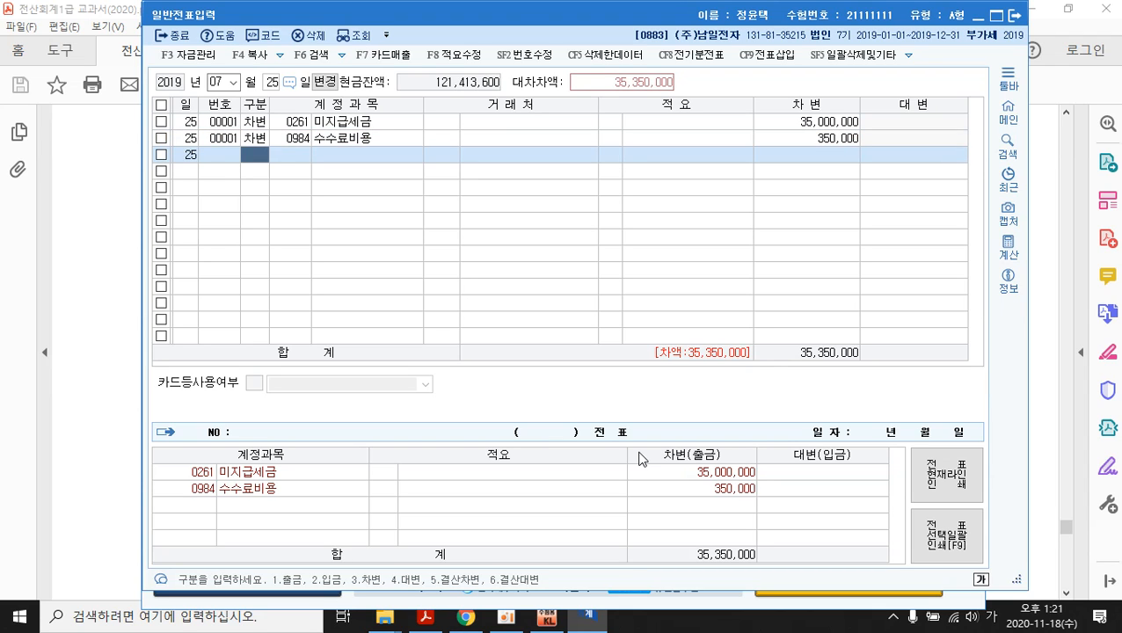
# - Add a credit line of 0253 미지급금 35,350,000 for customer 99601 비씨카드
pyautogui.press('4')
pyautogui.press('Return')
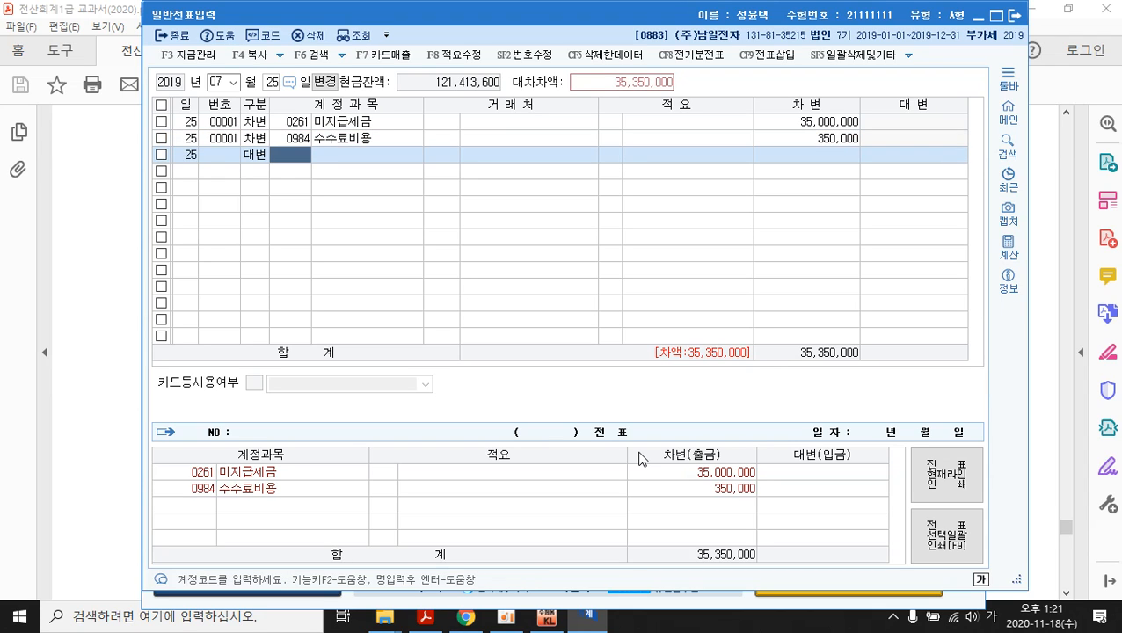
pyautogui.write('미지')
pyautogui.press('Return')
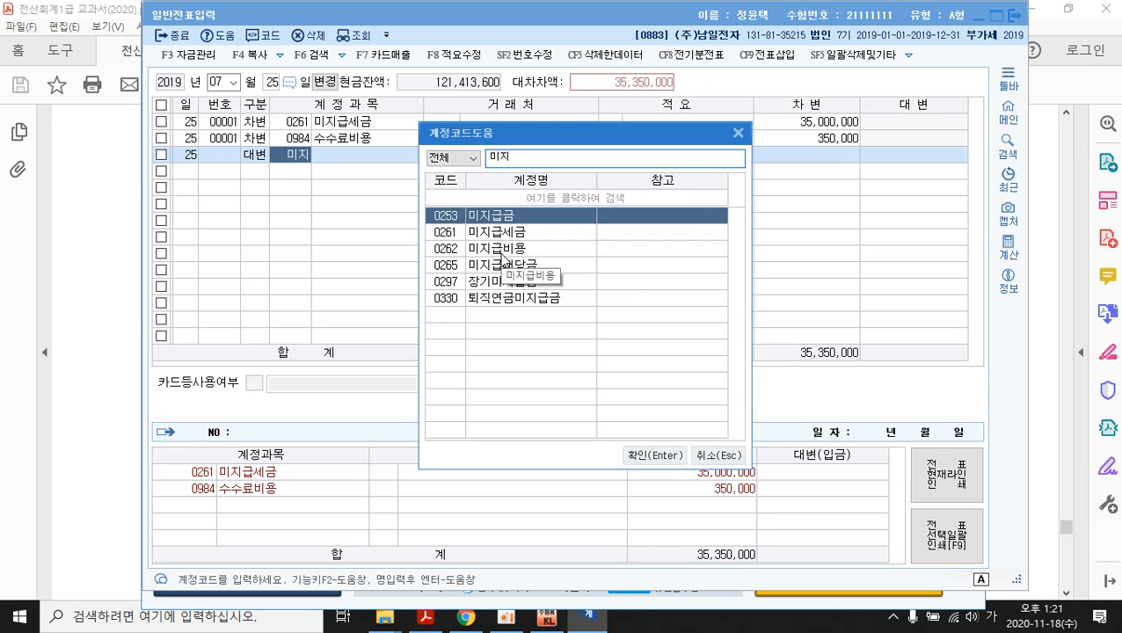
pyautogui.click(655, 456)
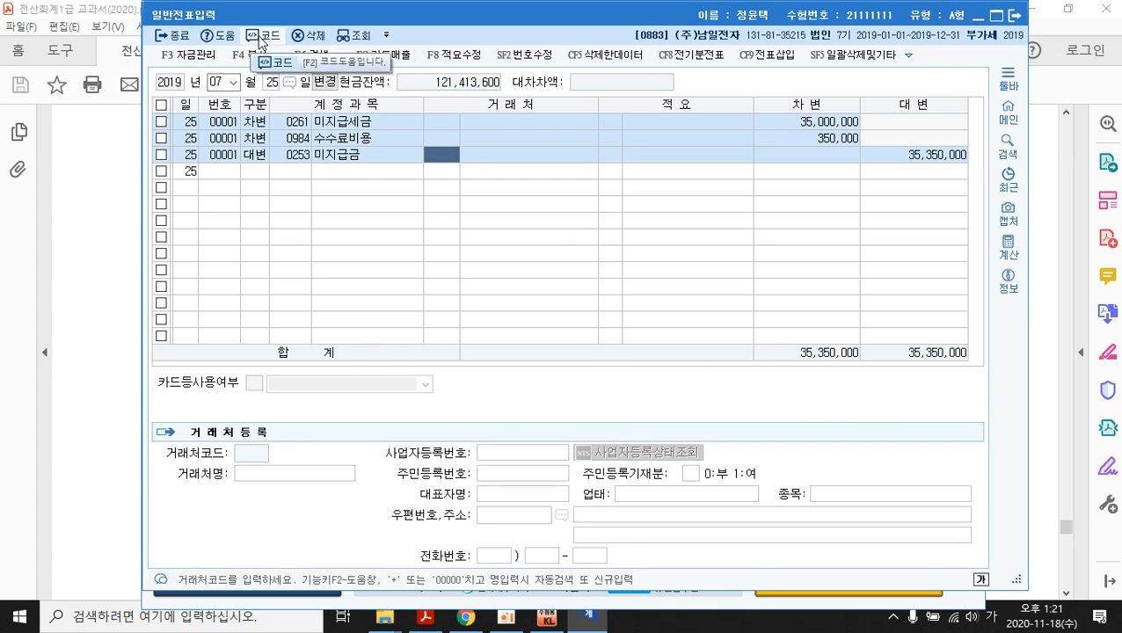
pyautogui.click(261, 36)
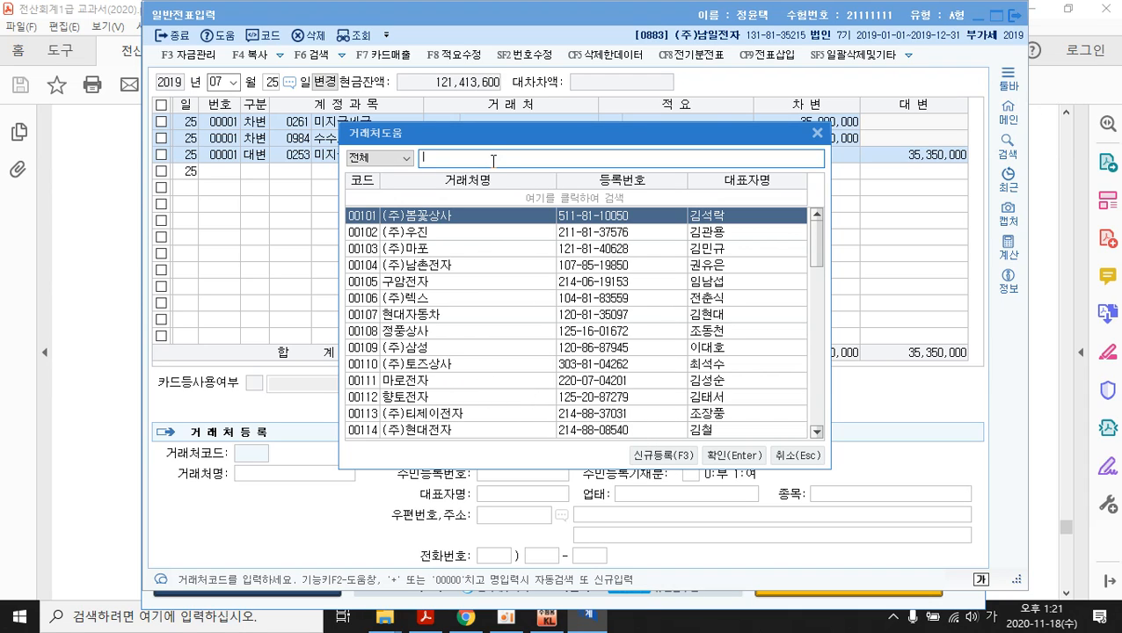
pyautogui.write('비')
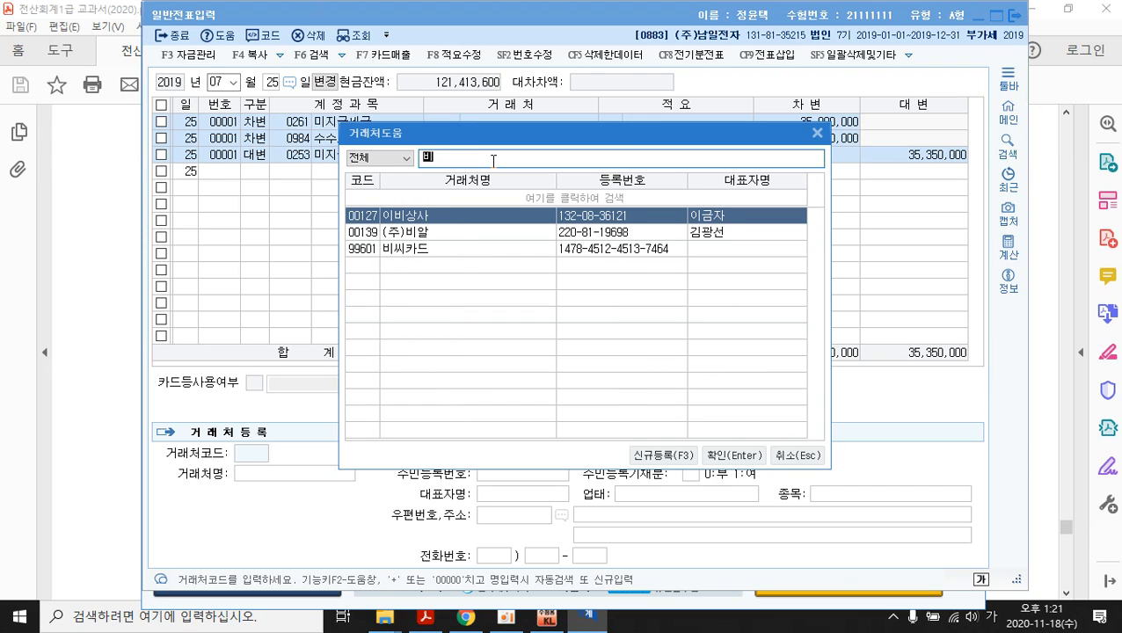
pyautogui.click(449, 251)
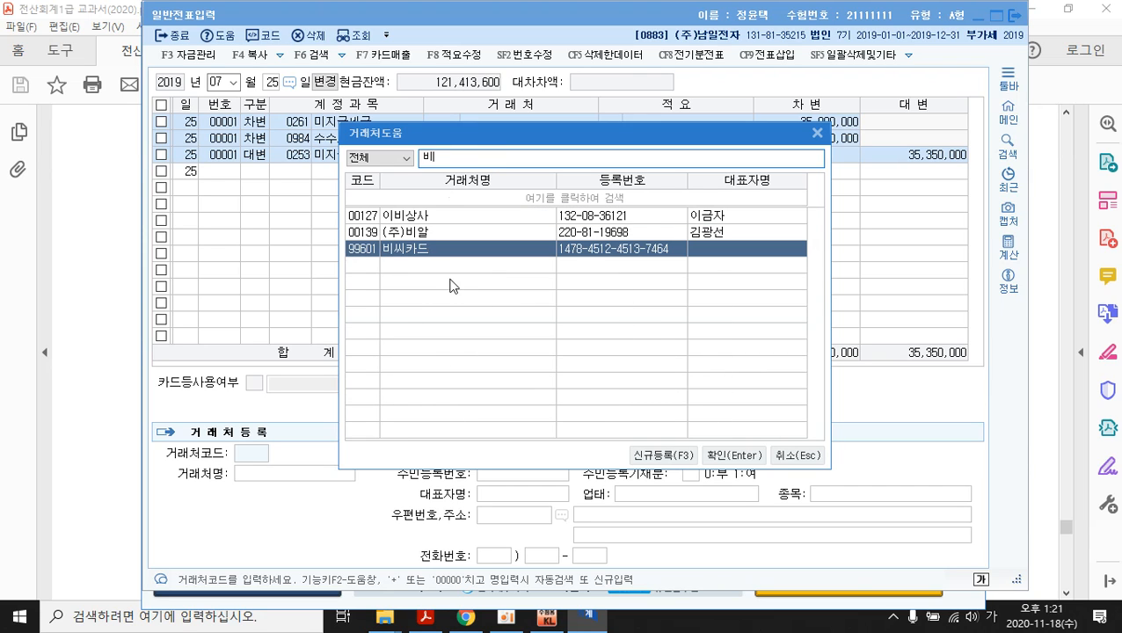
pyautogui.click(726, 457)
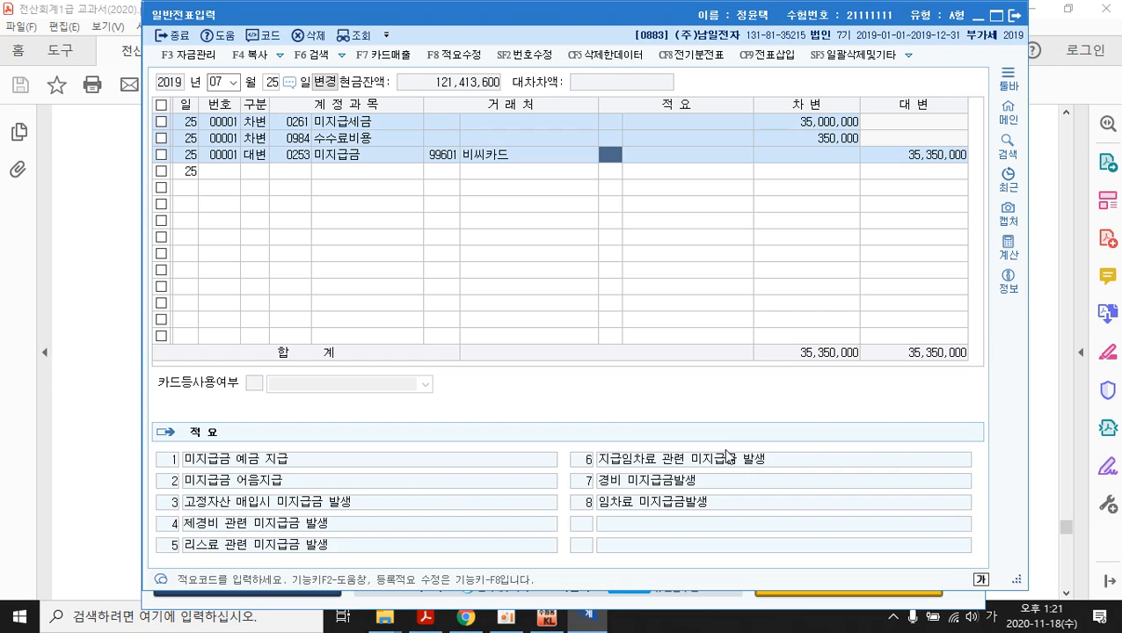
pyautogui.press('Return')
pyautogui.press('Return')
pyautogui.press('Return')
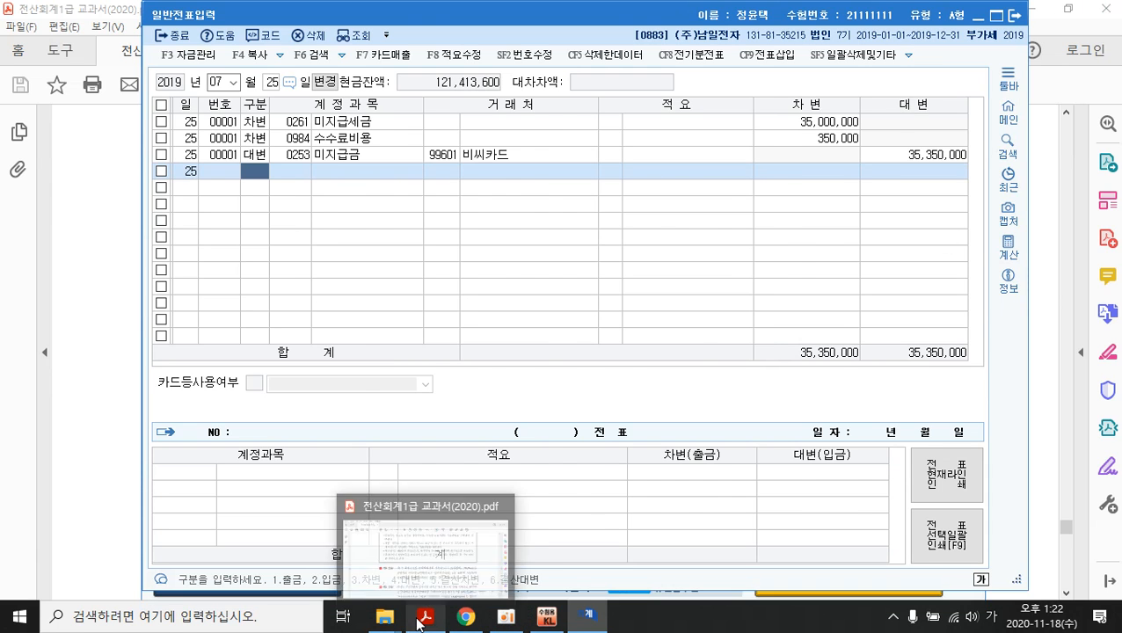
# - Scroll the textbook PDF to page 518's 8월 20일 and 9월 10일 problems, then return to KcLep
pyautogui.click(436, 432)
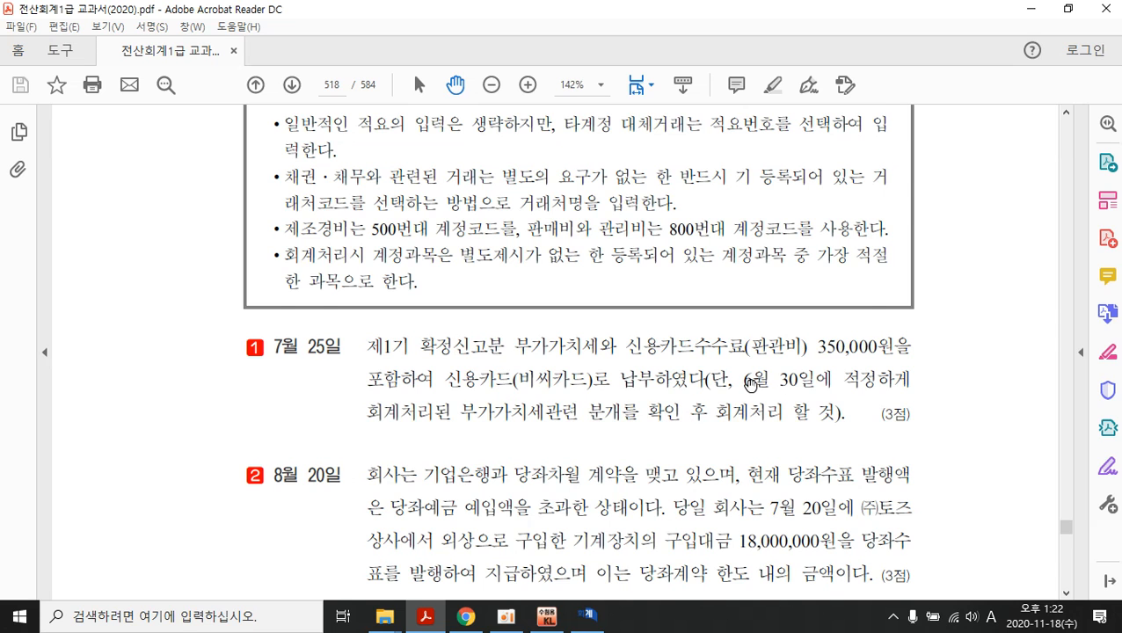
pyautogui.scroll(-3, 749, 384)
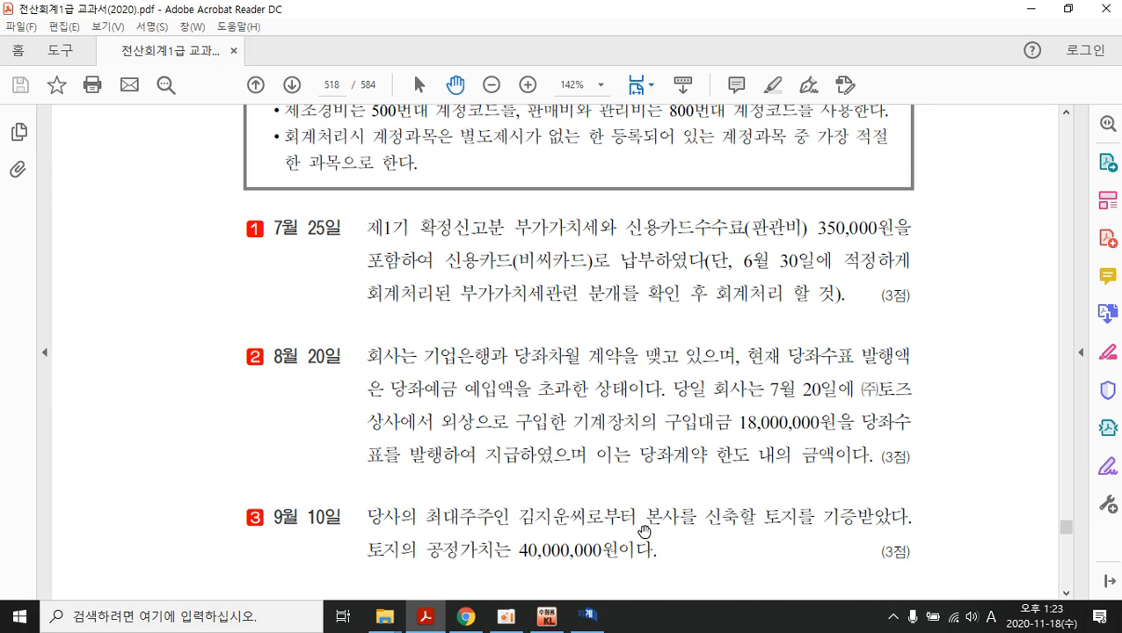
pyautogui.click(547, 616)
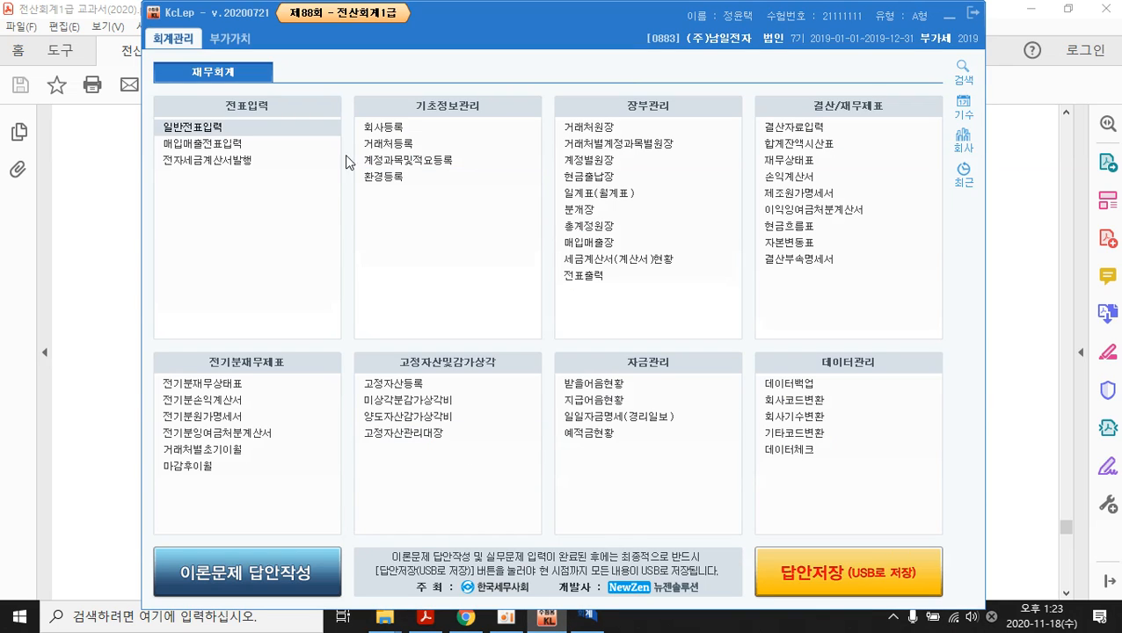
# - Start a new general journal voucher dated August 20
pyautogui.click(210, 128)
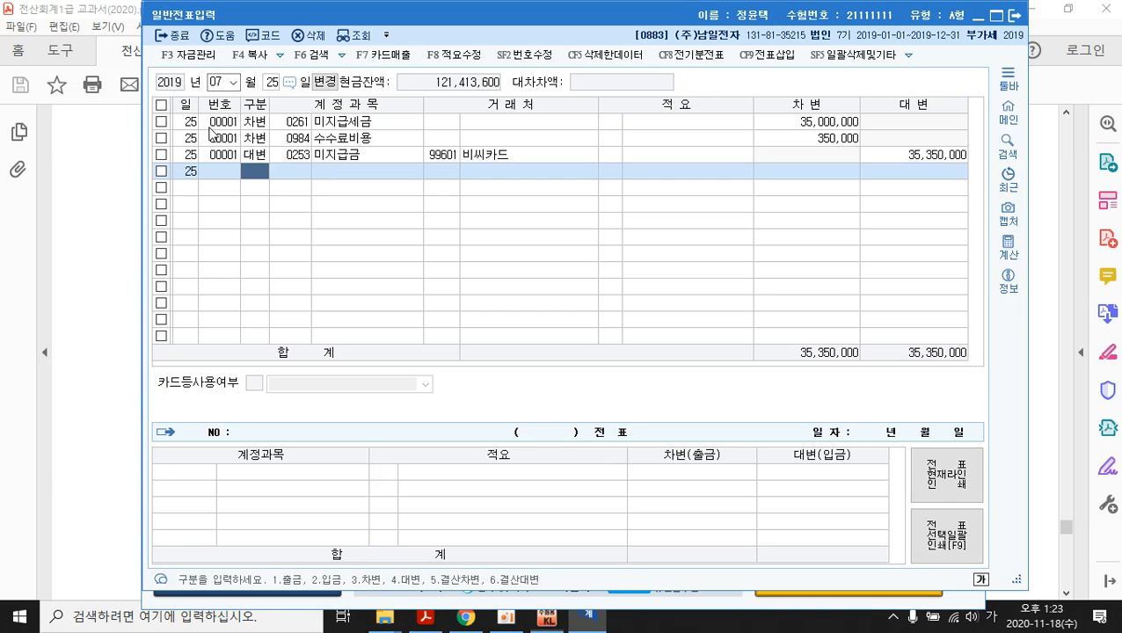
pyautogui.click(234, 83)
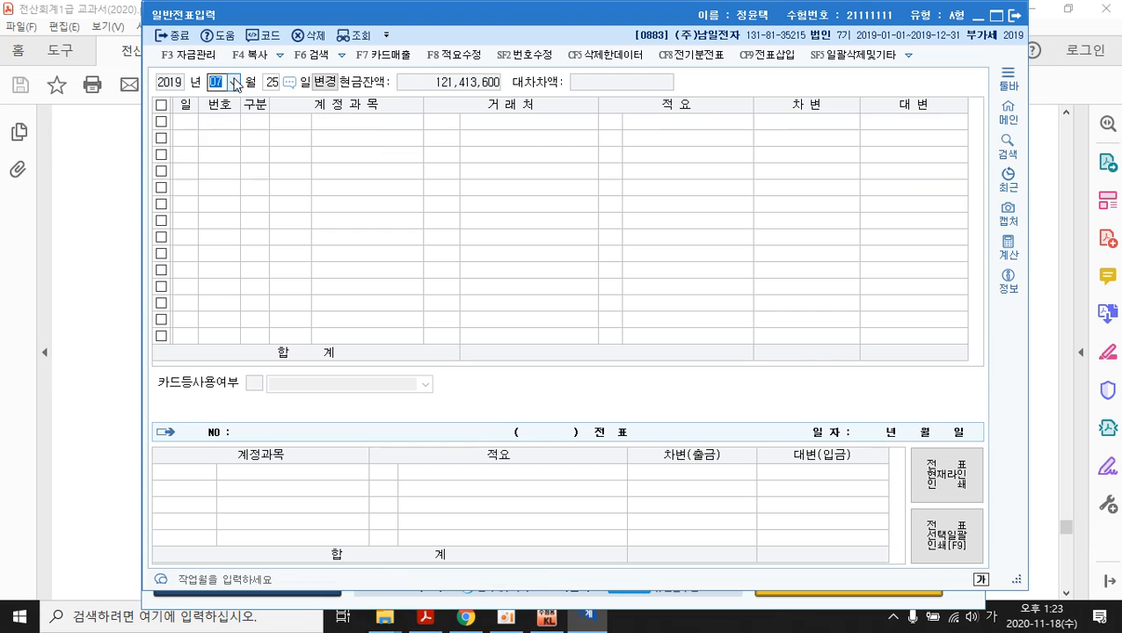
pyautogui.click(234, 84)
pyautogui.click(218, 179)
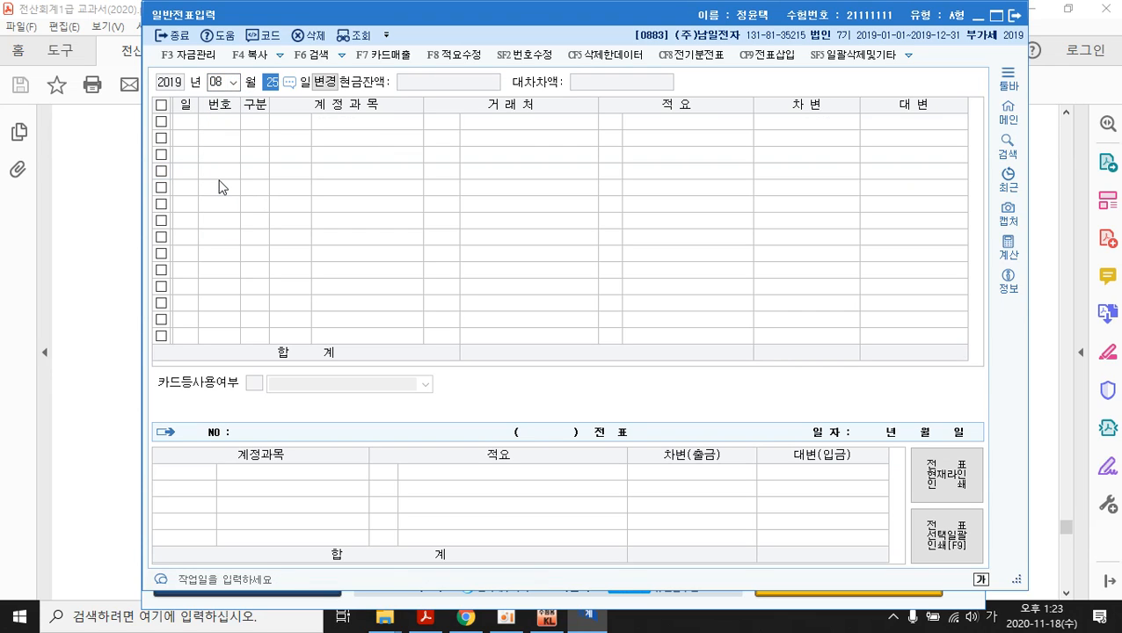
pyautogui.write('20')
pyautogui.press('Return')
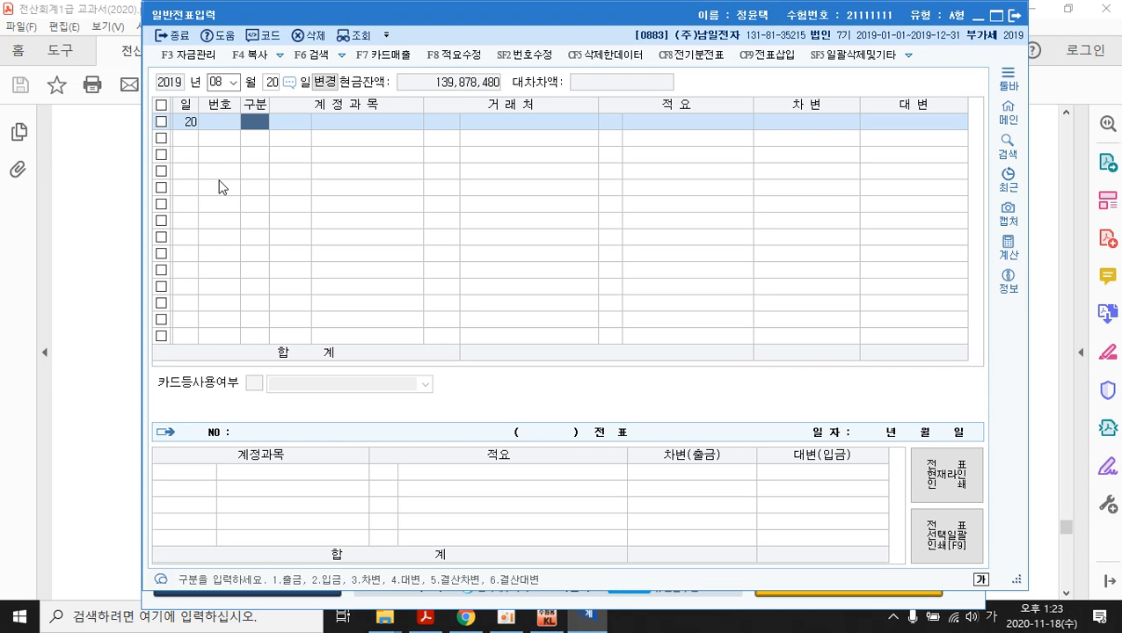
# - Debit 0253 미지급금 18,000,000 on the first line
pyautogui.write('3')
pyautogui.press('Return')
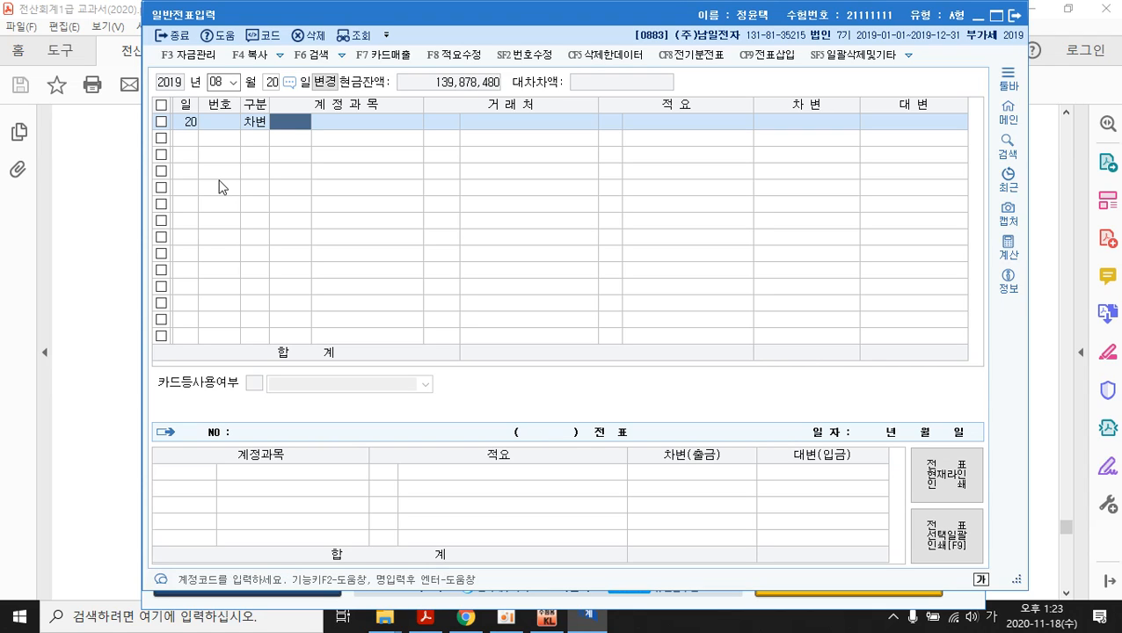
pyautogui.write('미지')
pyautogui.press('Return')
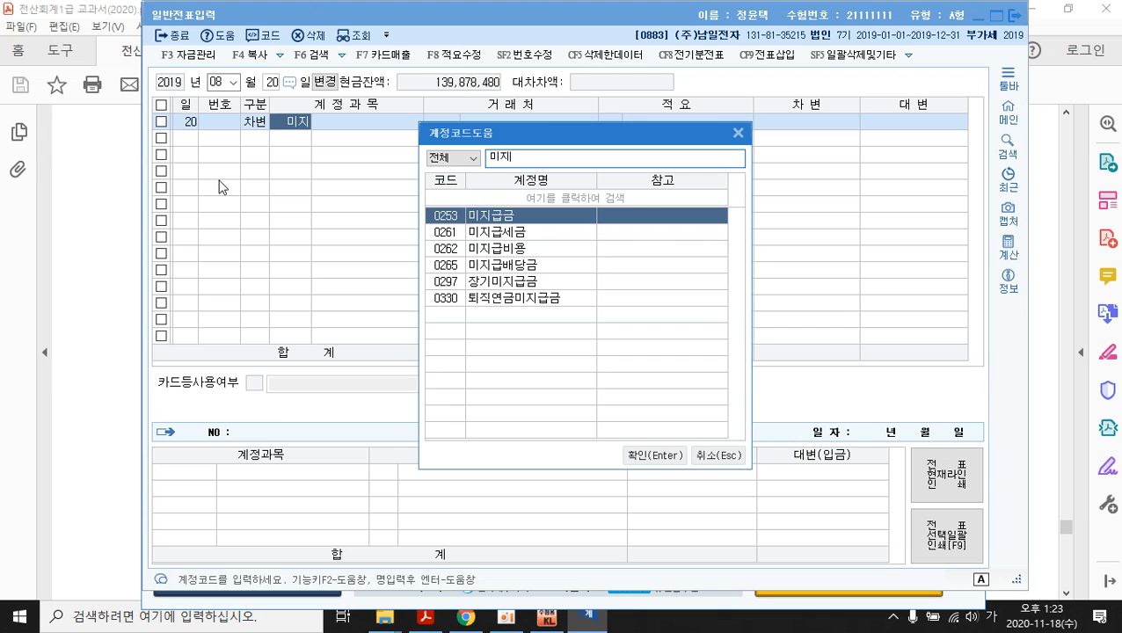
pyautogui.press('Return')
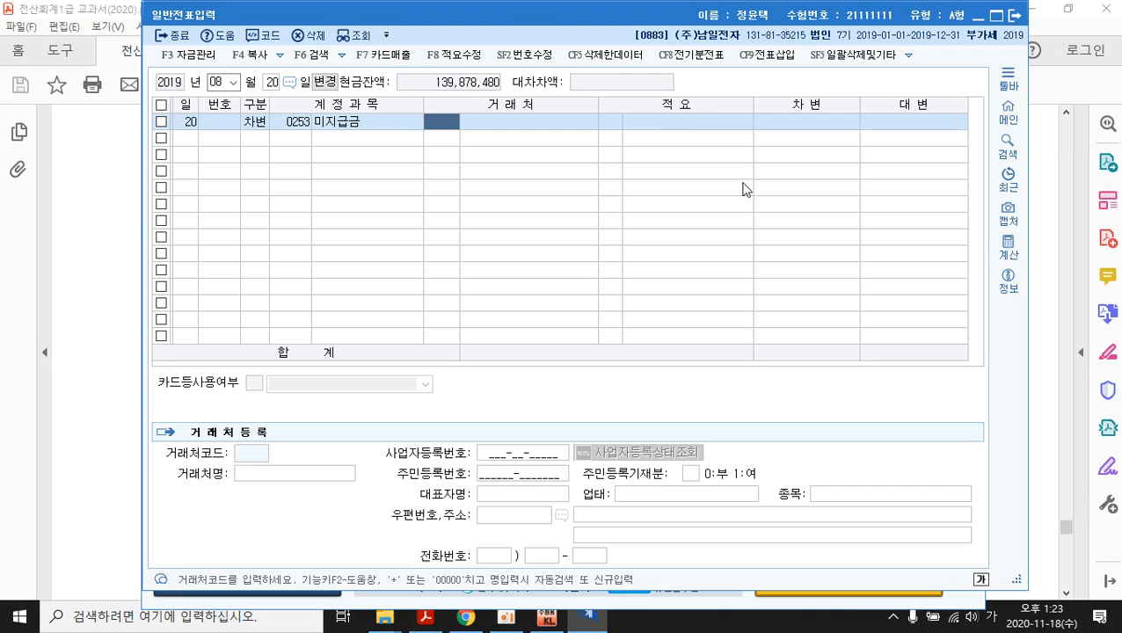
pyautogui.press('Return')
pyautogui.press('Return')
pyautogui.press('Return')
pyautogui.press('Return')
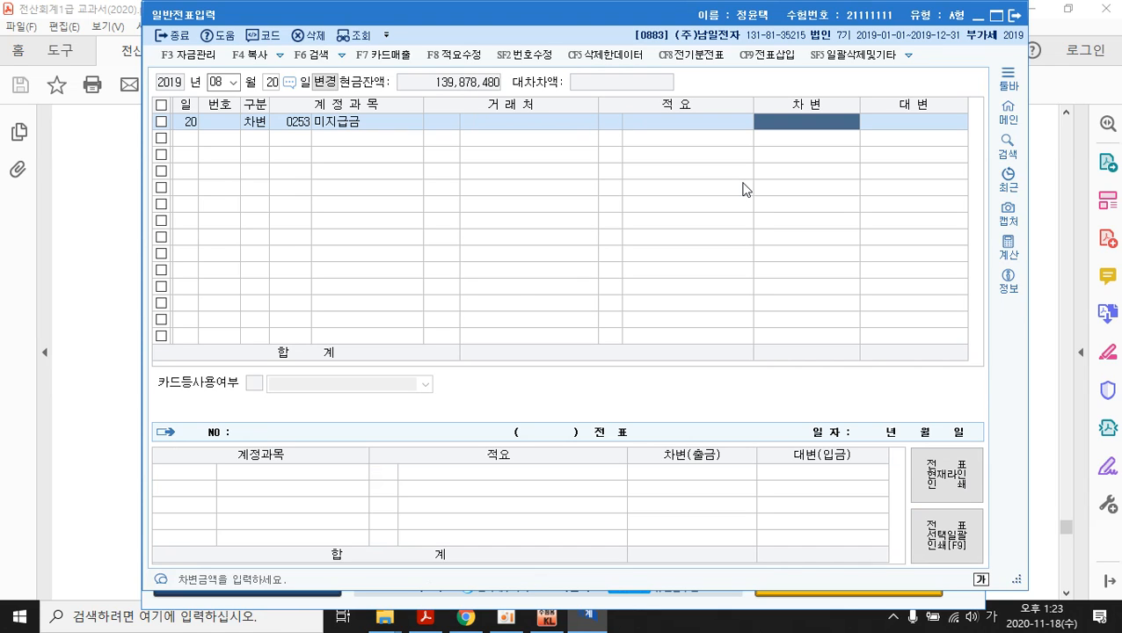
pyautogui.write('18000000')
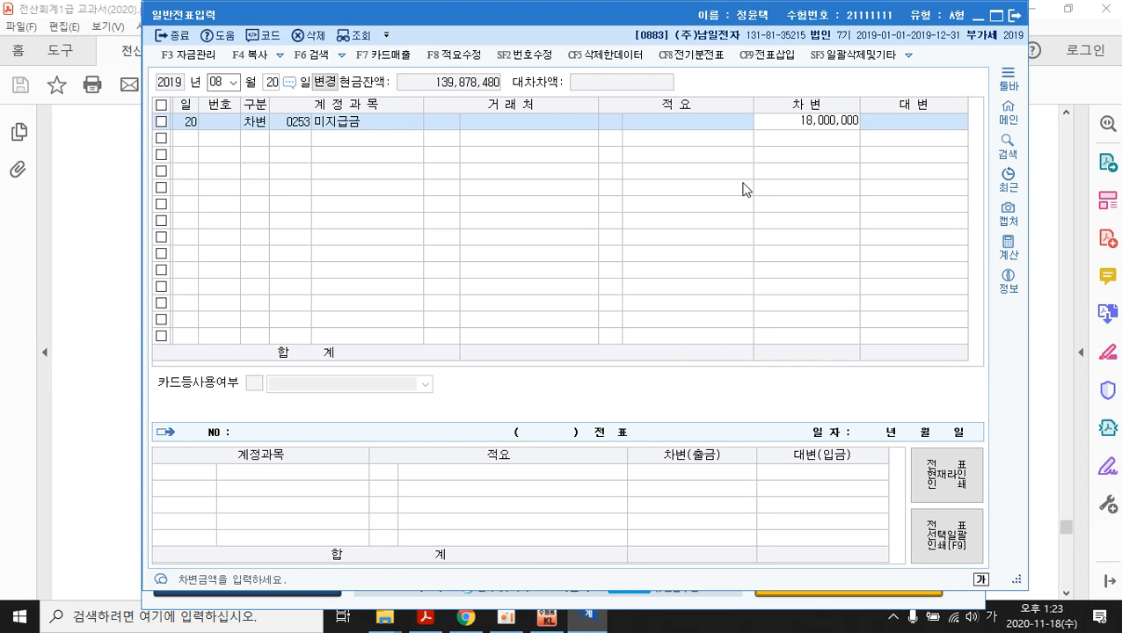
pyautogui.press('Return')
# - Credit 0256 당좌차월 18,000,000 to balance the voucher
pyautogui.write('4')
pyautogui.press('Return')
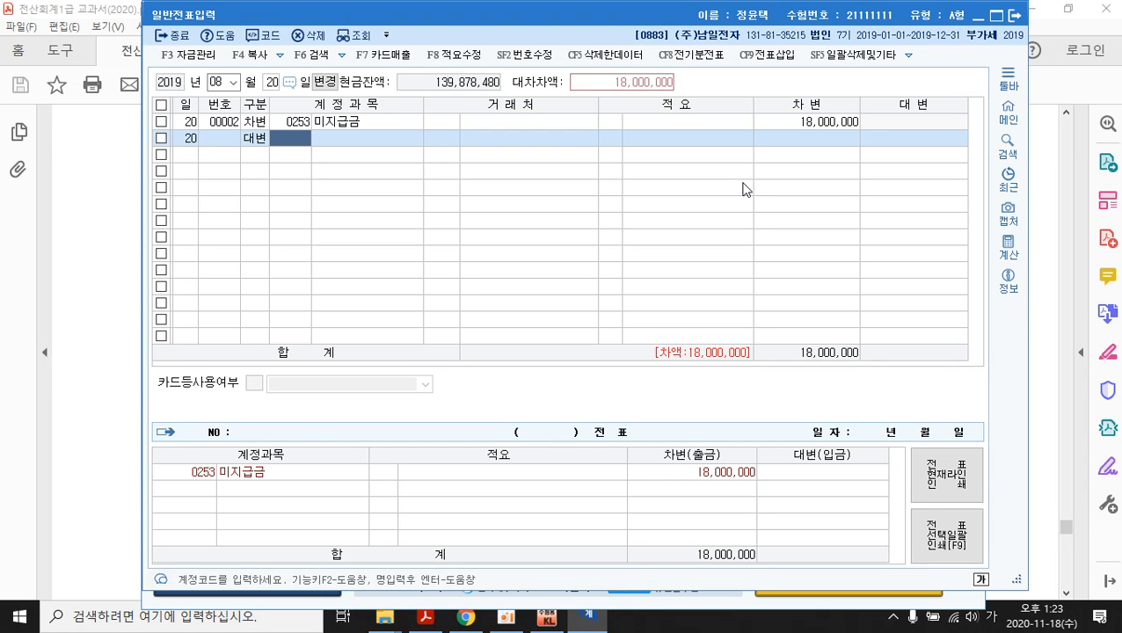
pyautogui.write('다')
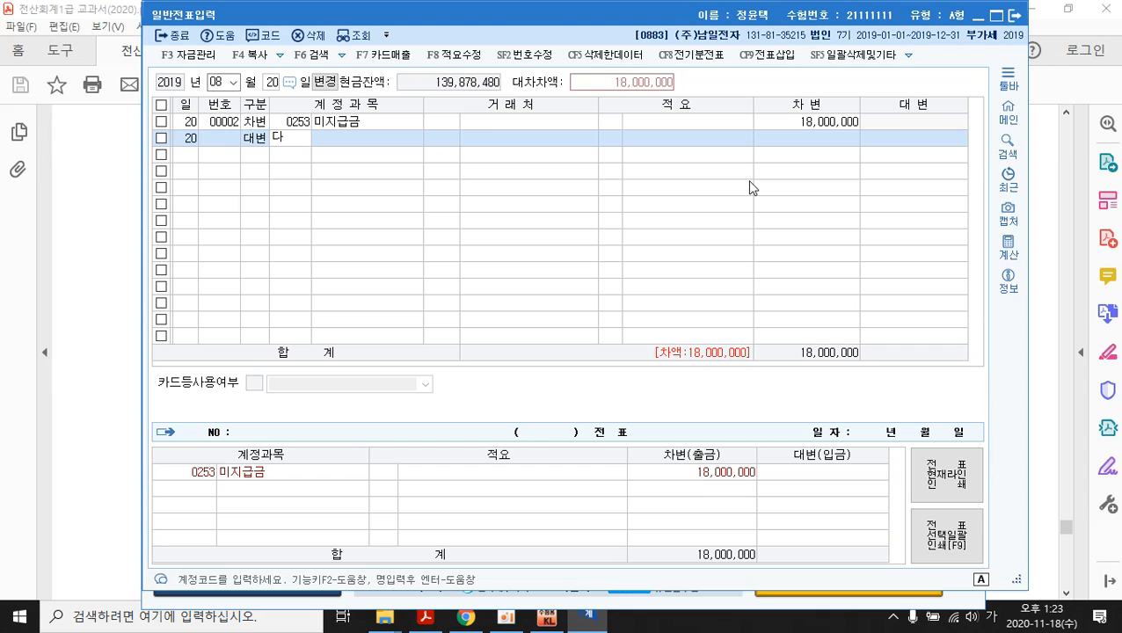
pyautogui.write('변')
pyautogui.write('당좌')
pyautogui.press('Return')
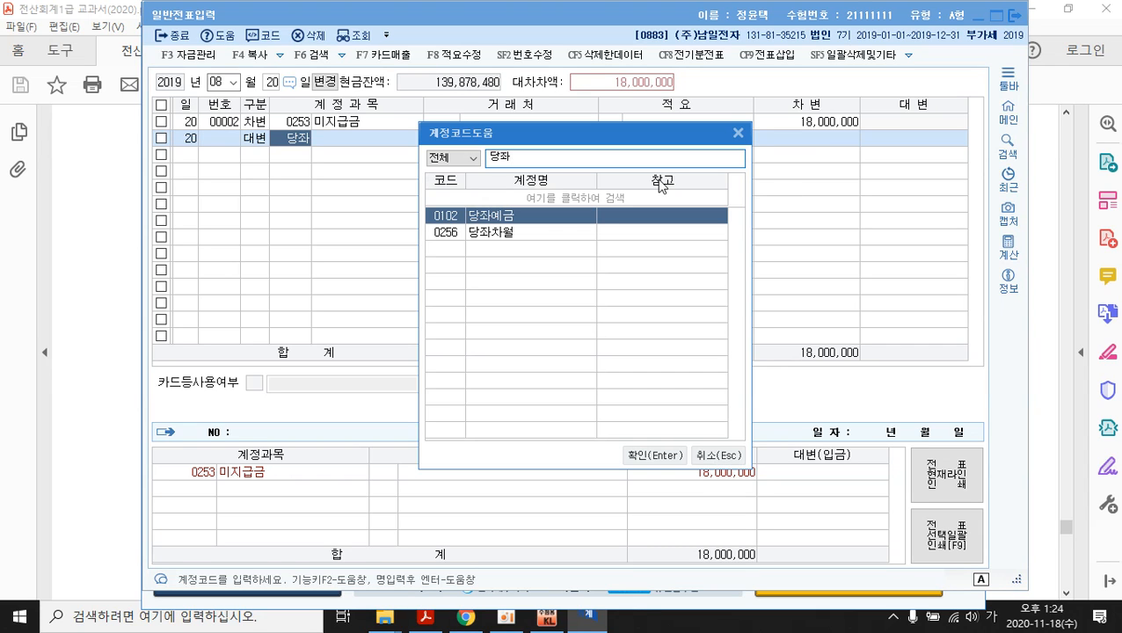
pyautogui.click(535, 233)
pyautogui.click(646, 463)
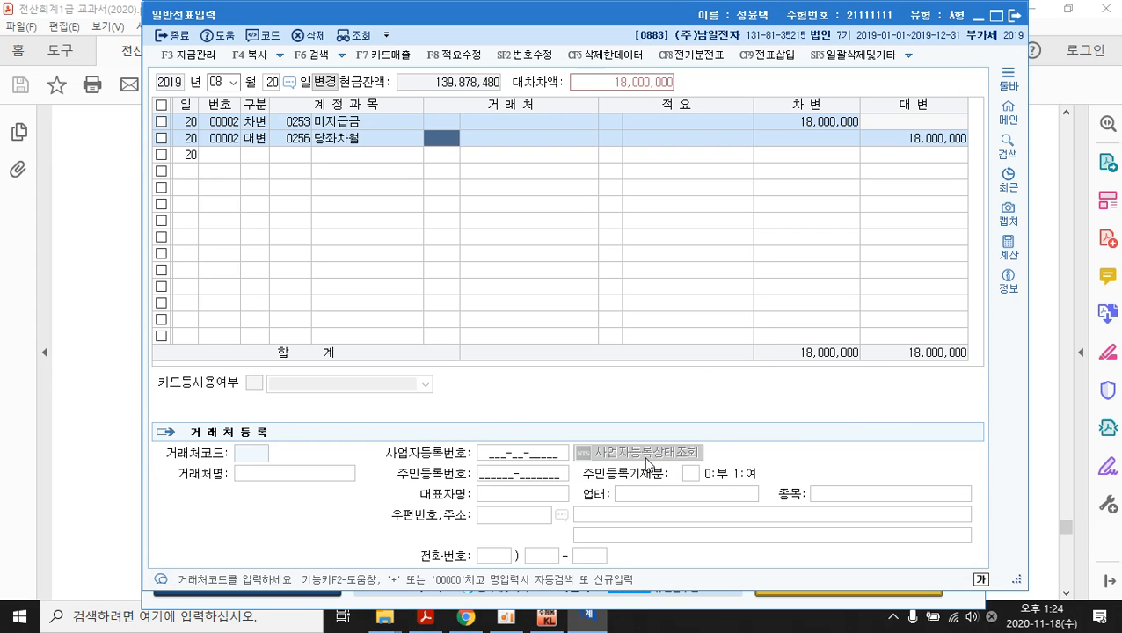
pyautogui.press('Return')
pyautogui.press('Return')
pyautogui.press('Return')
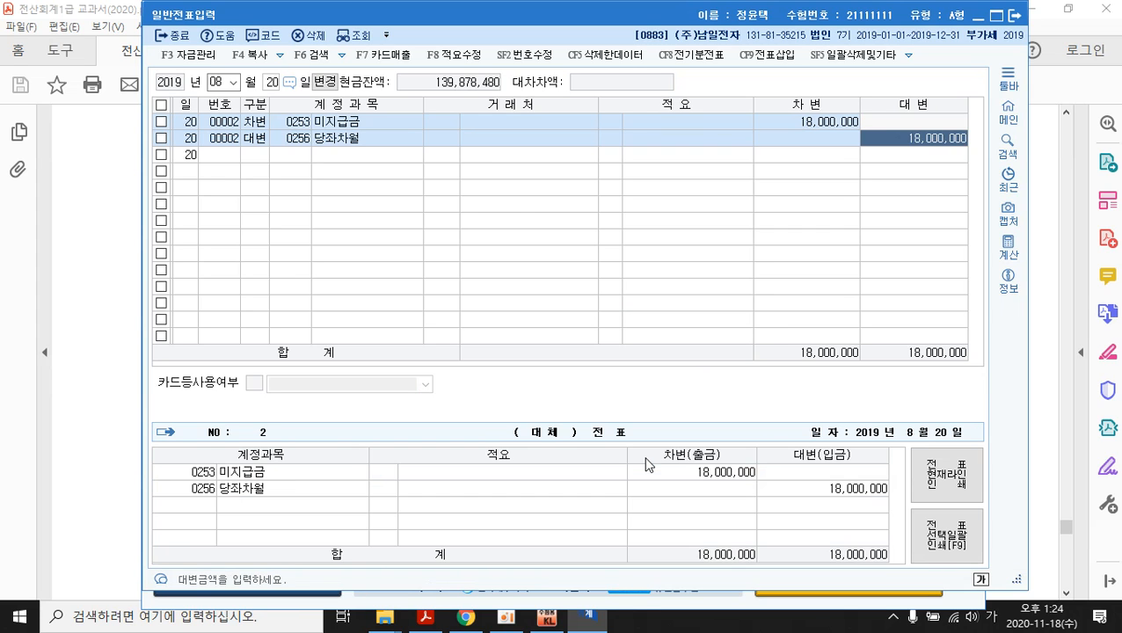
pyautogui.press('Return')
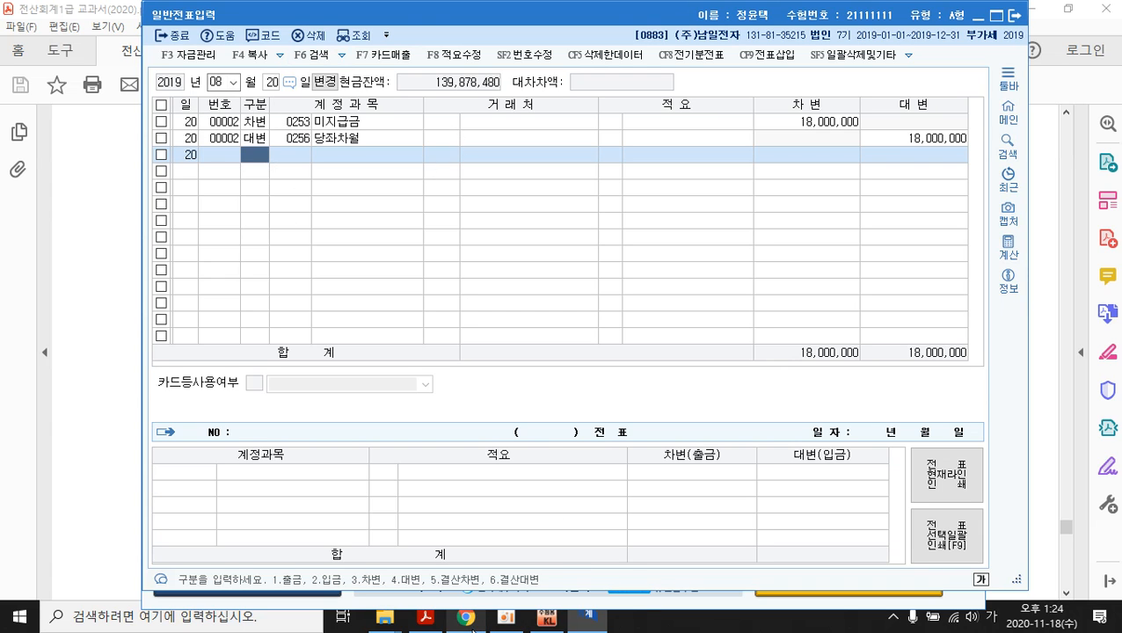
# - Scroll the textbook PDF to problem 4 (10월 12일 bad-debt write-off), then return to KcLep
pyautogui.click(427, 618)
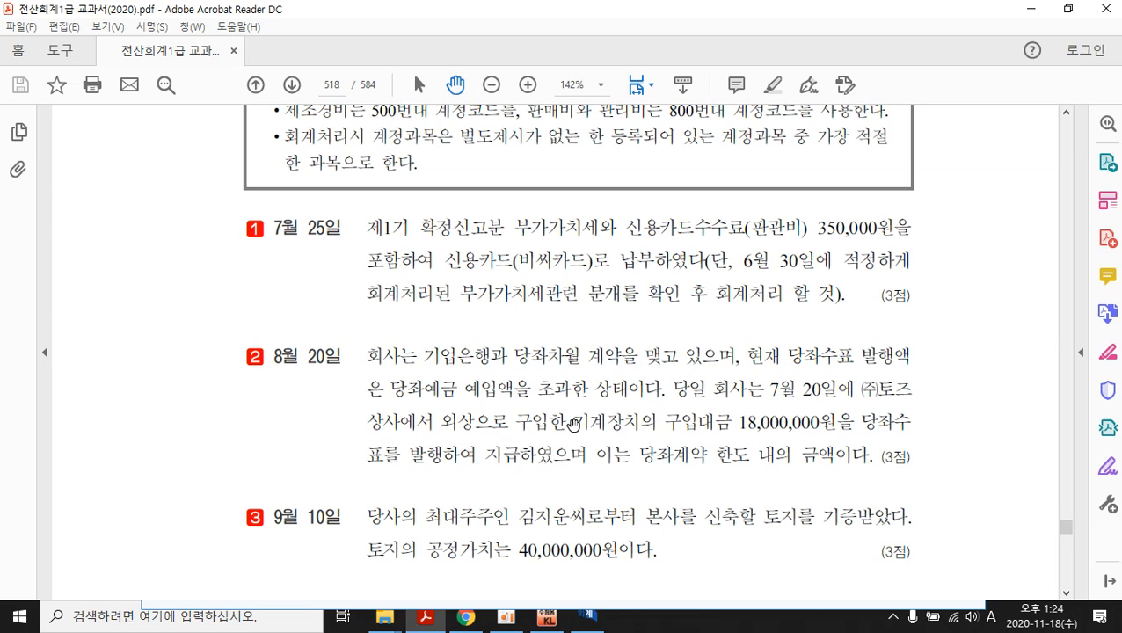
pyautogui.scroll(-3, 759, 414)
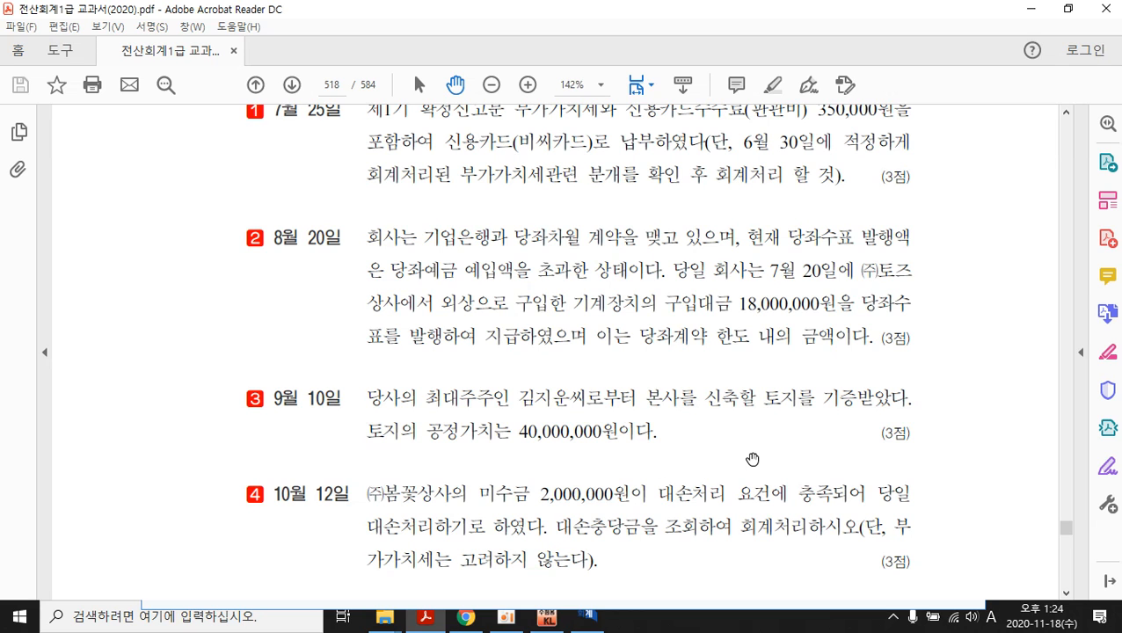
pyautogui.scroll(-1, 730, 444)
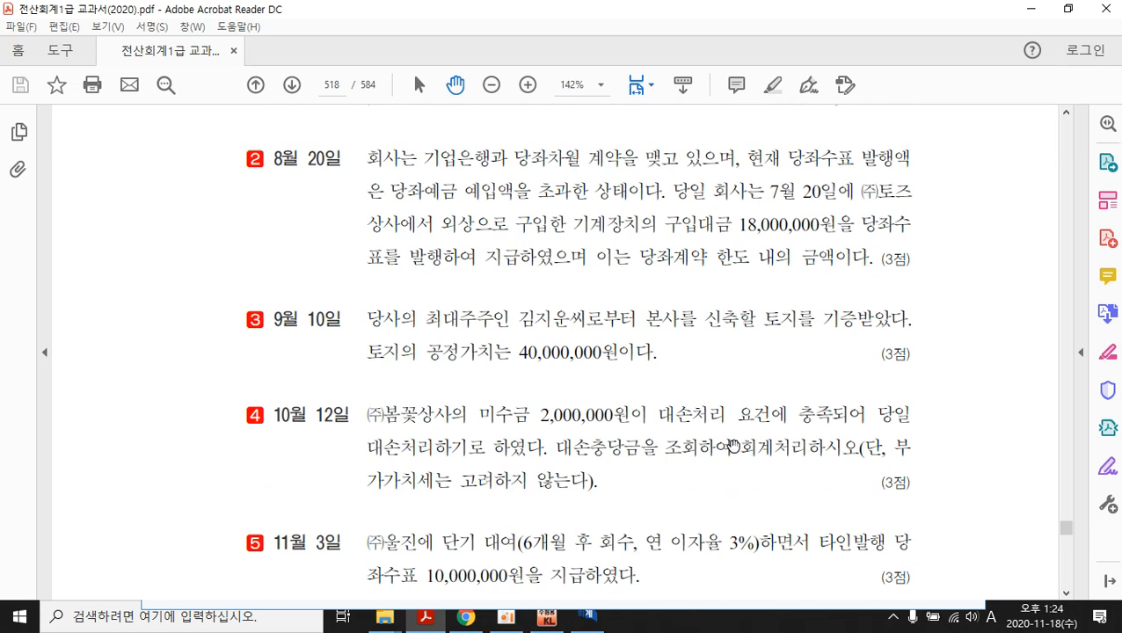
pyautogui.scroll(-1, 733, 444)
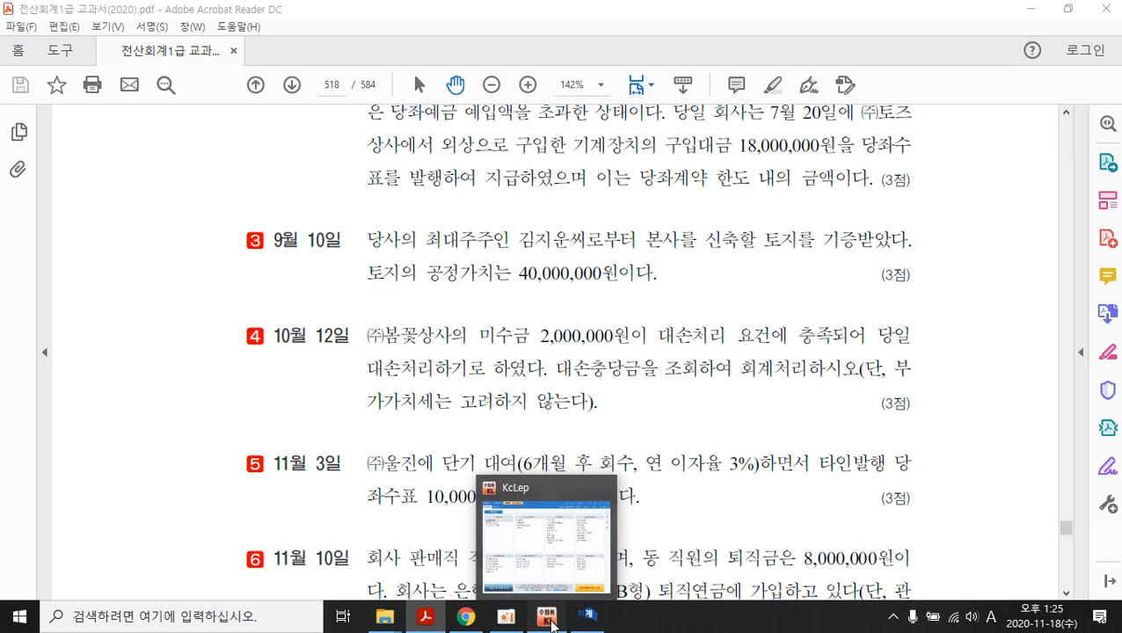
pyautogui.click(577, 623)
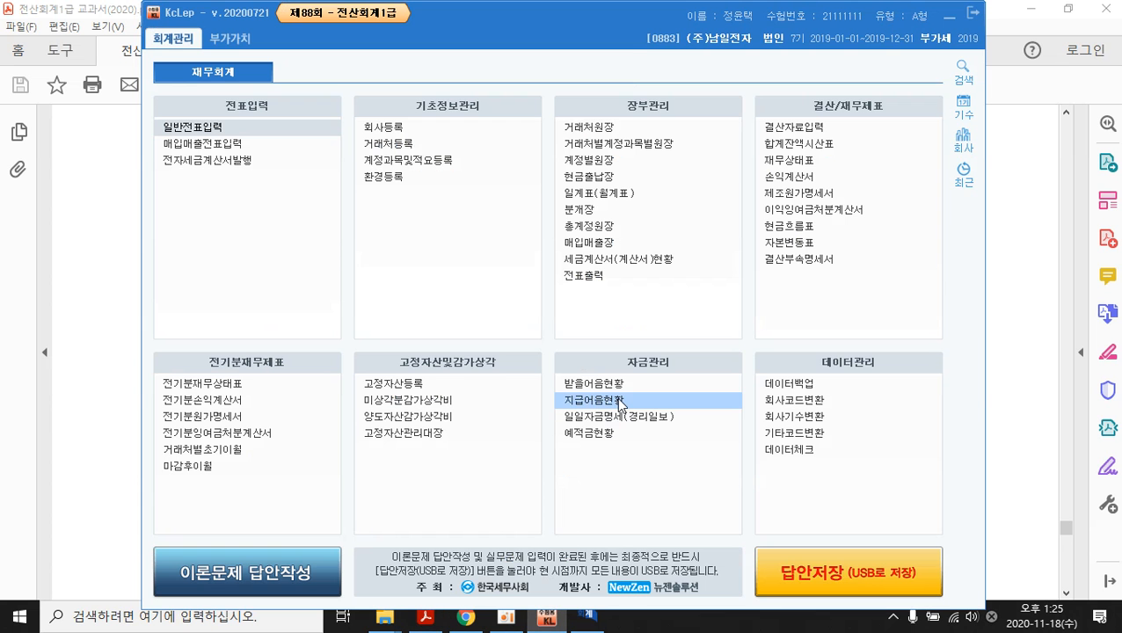
# - Open the 계정별원장 report for the period January 1 to October 12
pyautogui.click(602, 164)
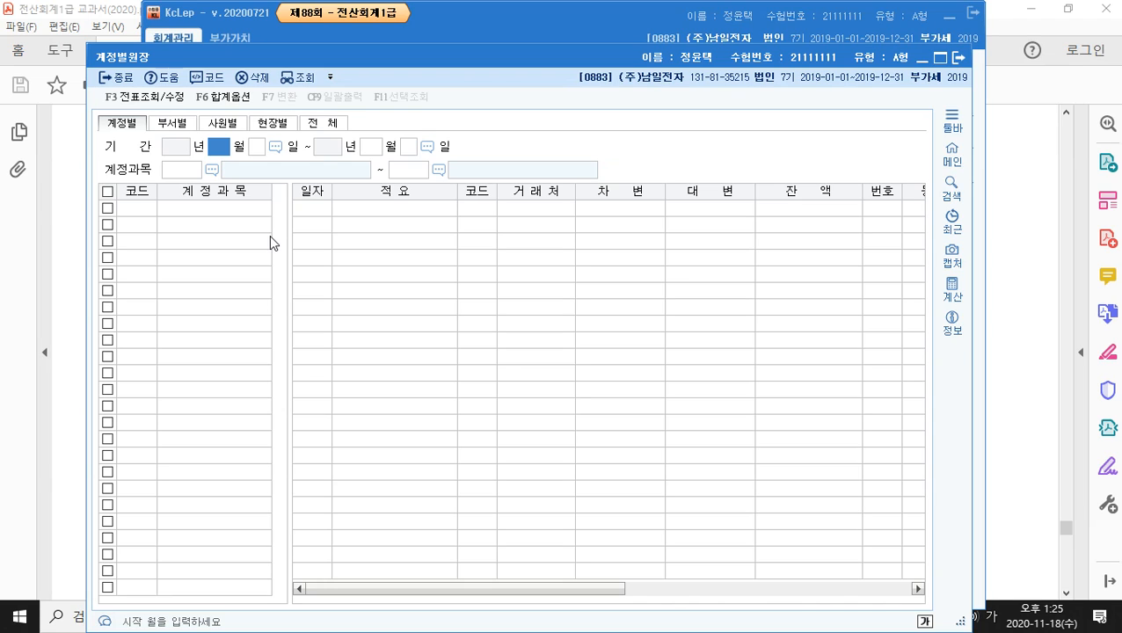
pyautogui.write('1')
pyautogui.press('Return')
pyautogui.write('1')
pyautogui.press('Return')
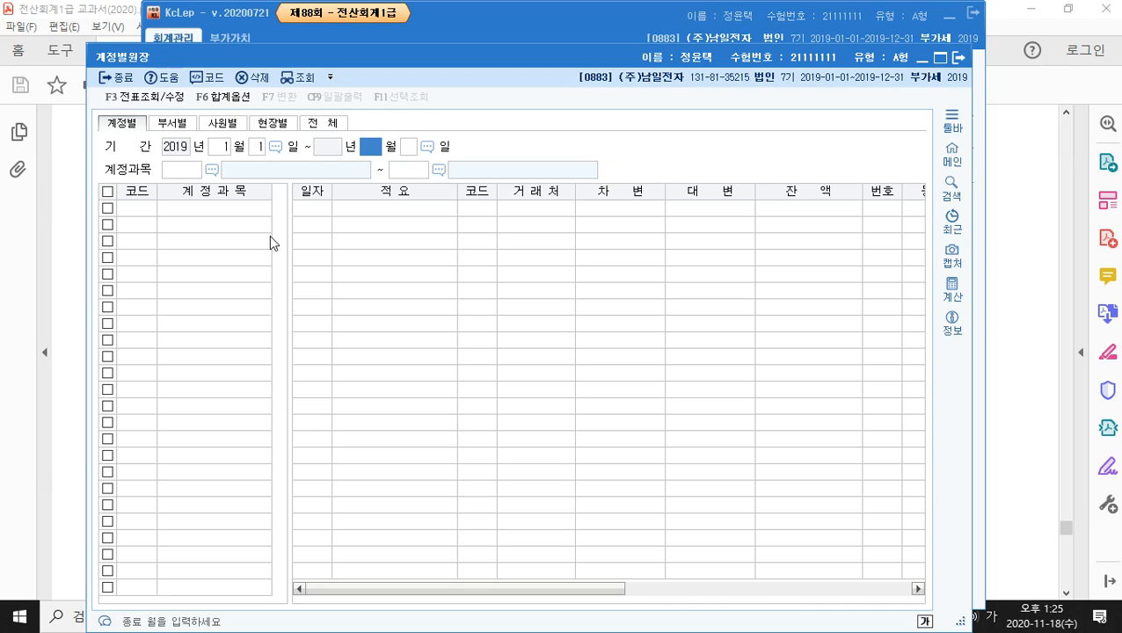
pyautogui.write('10')
pyautogui.press('Return')
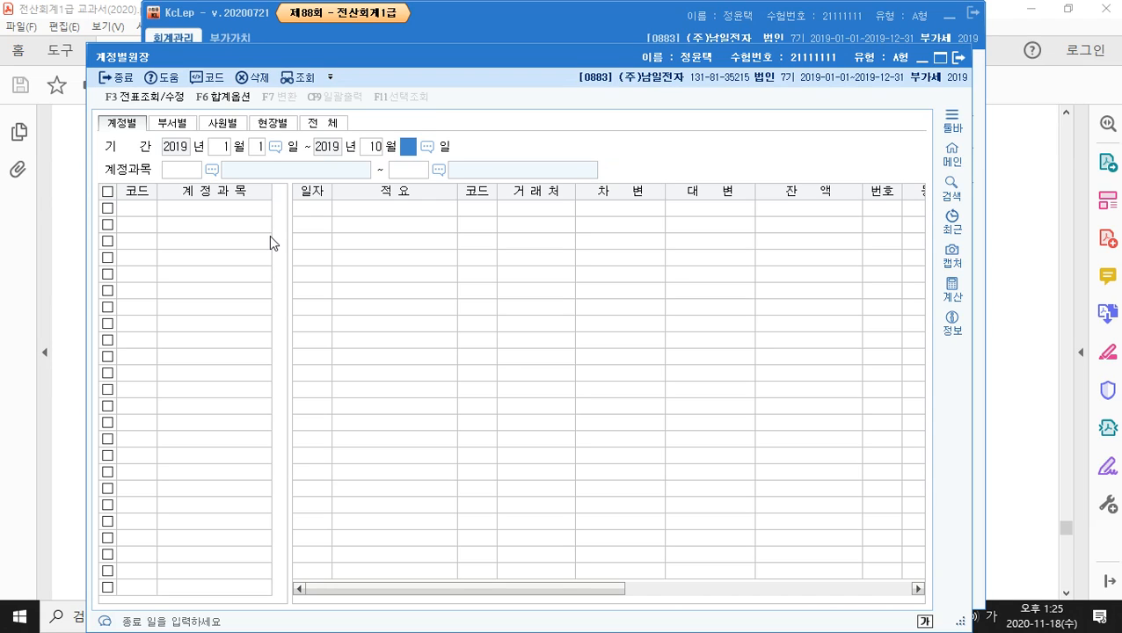
pyautogui.write('12')
pyautogui.press('Return')
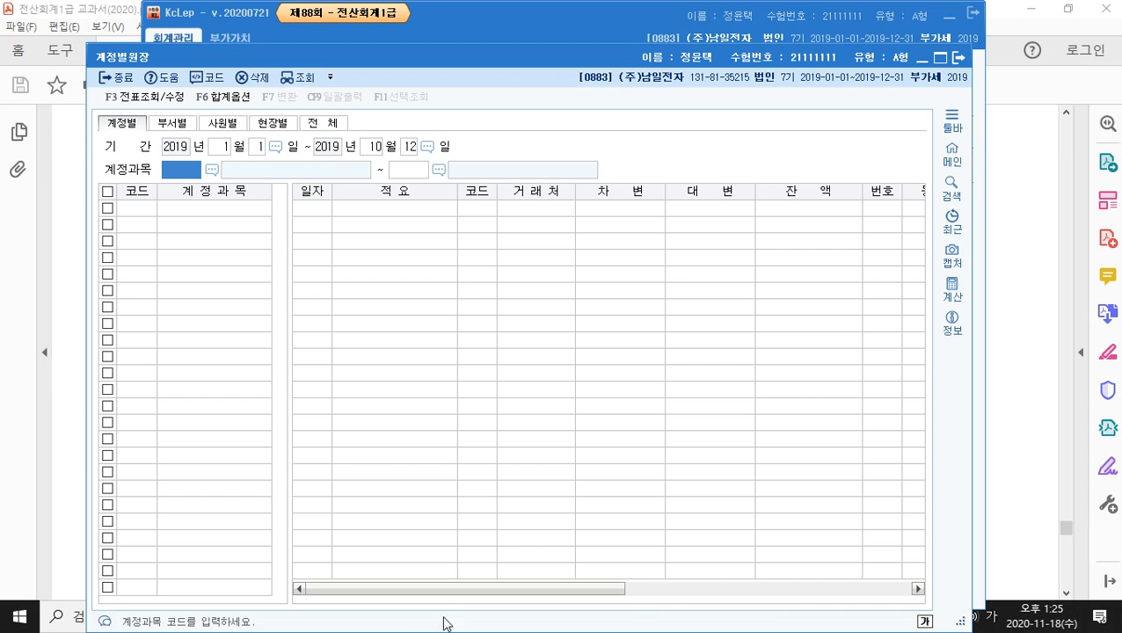
# - Display the 0121 대손충당금 ledger, showing the 800,000 carried-forward balance
pyautogui.click(211, 168)
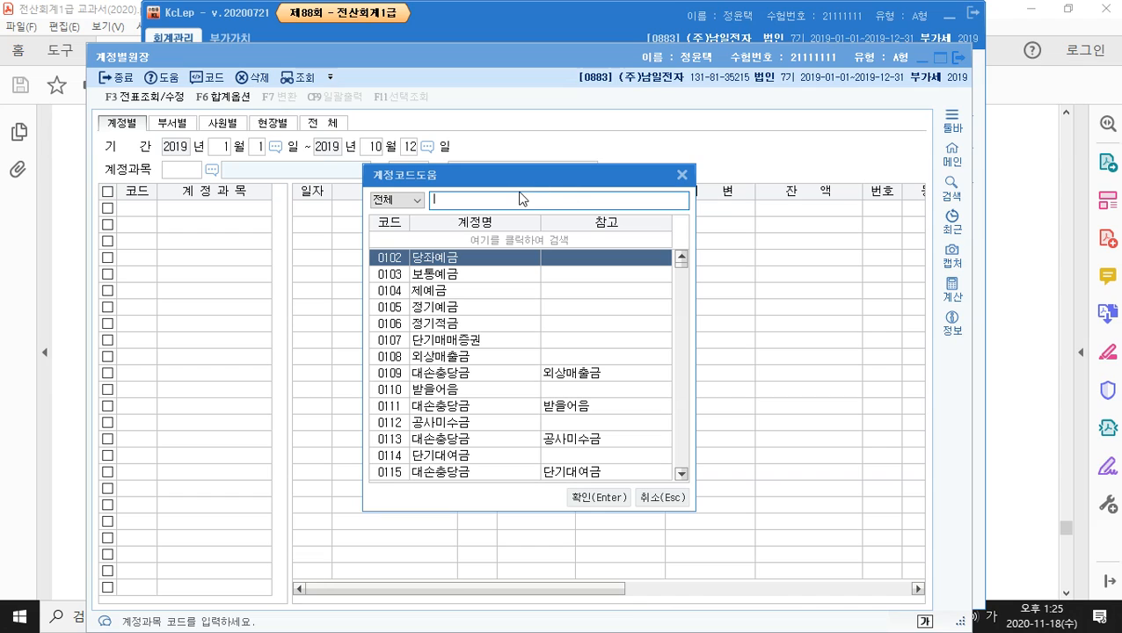
pyautogui.write('미수금')
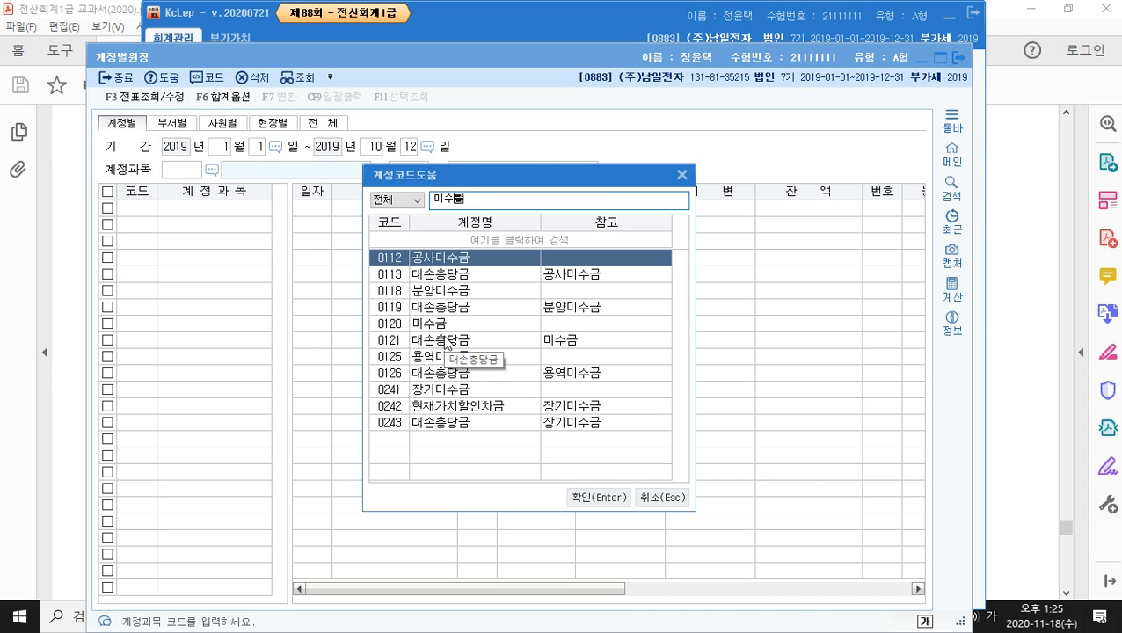
pyautogui.click(429, 342)
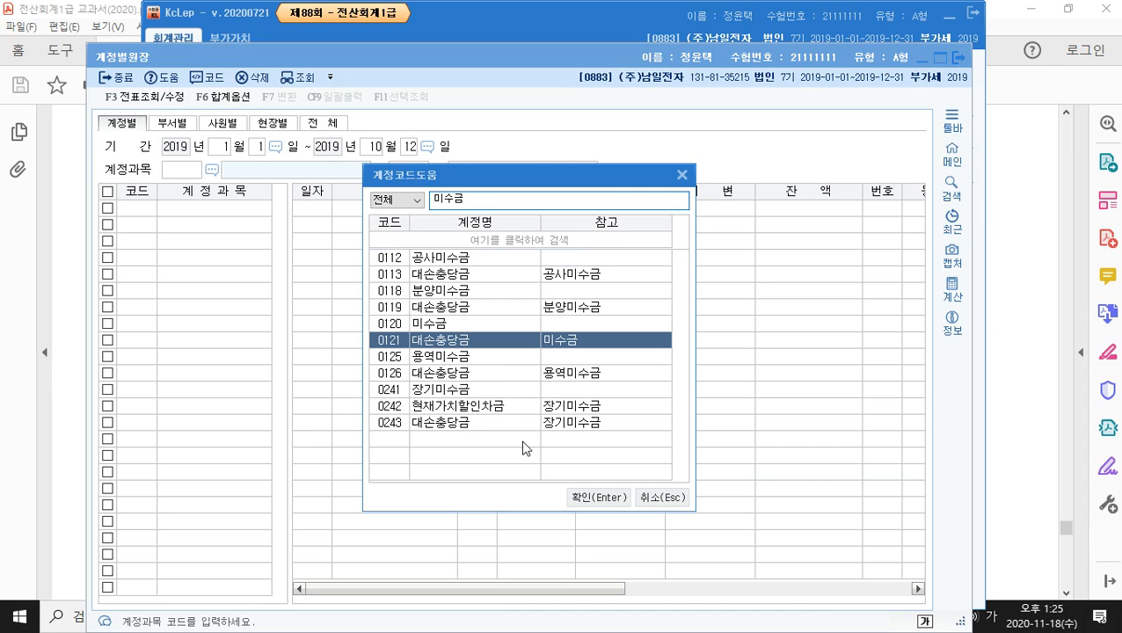
pyautogui.click(585, 498)
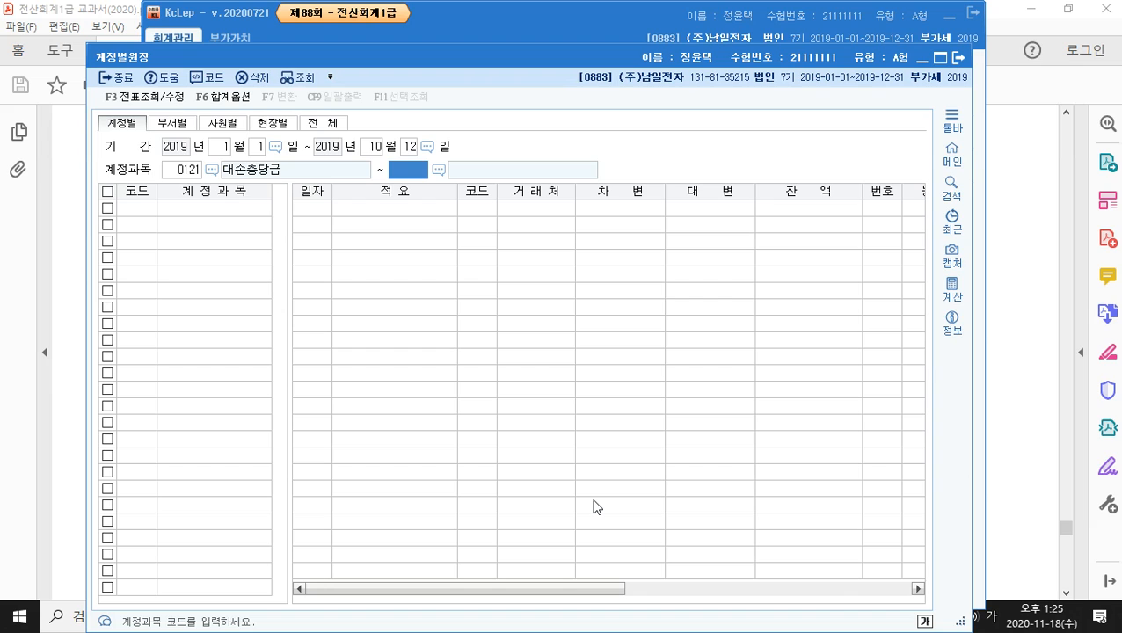
pyautogui.press('Return')
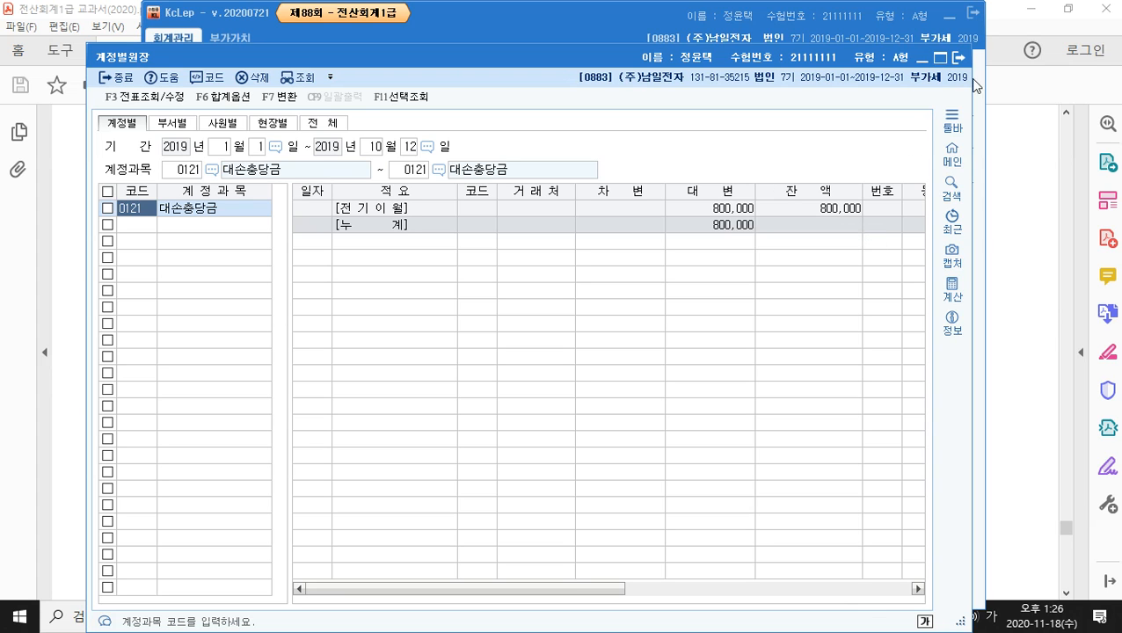
# - Close the ledger report, reread problem 4 in the PDF, and return to 일반전표입력
pyautogui.click(957, 58)
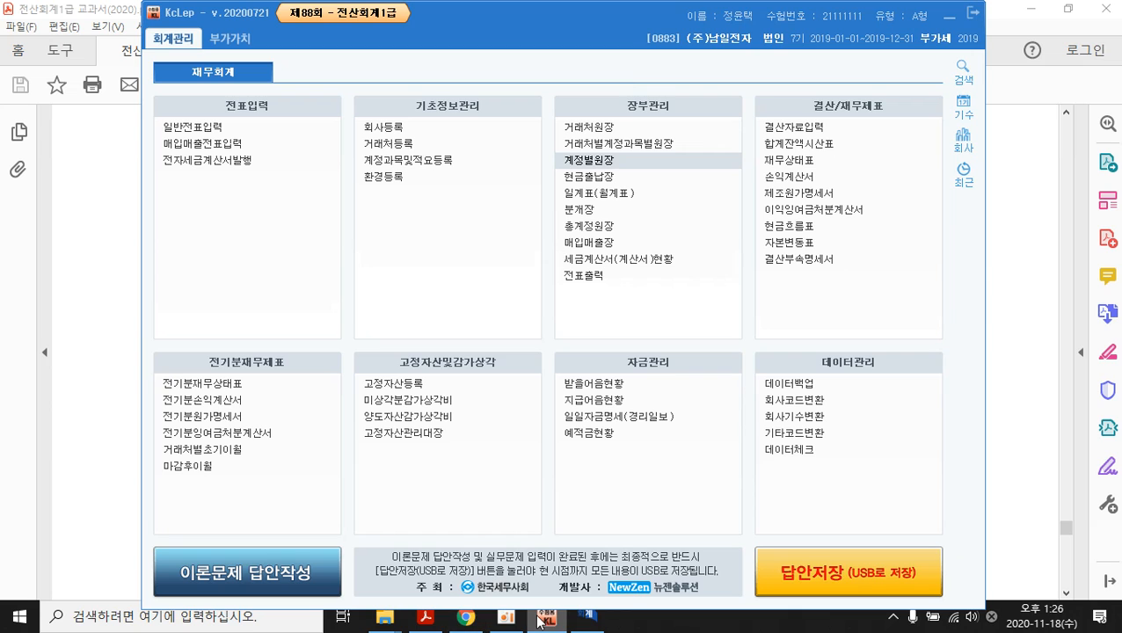
pyautogui.click(425, 617)
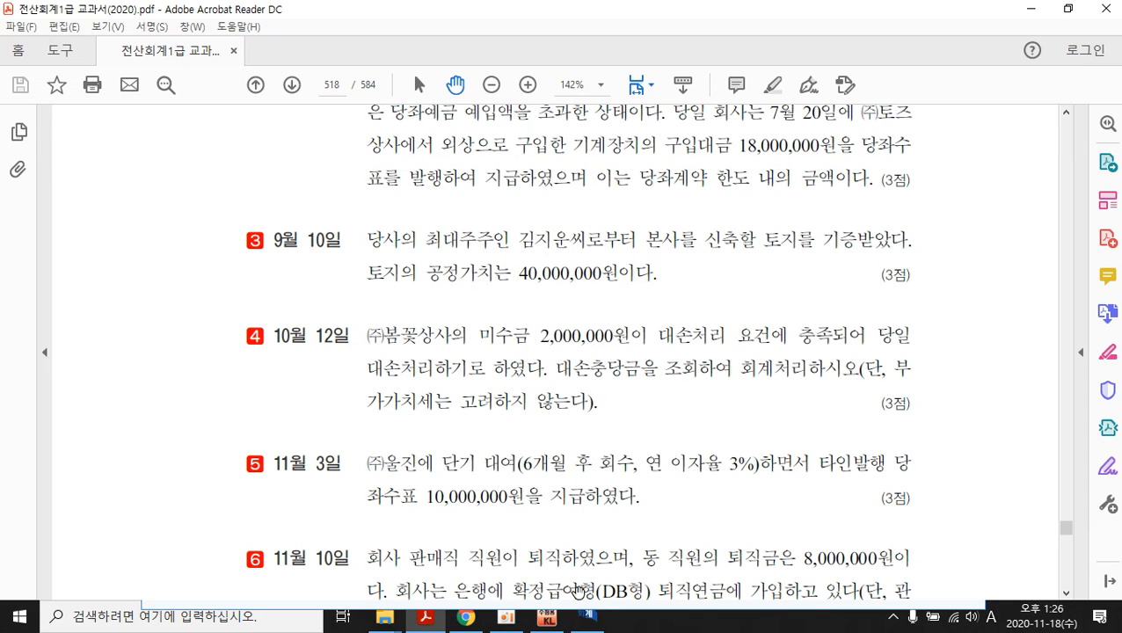
pyautogui.click(587, 617)
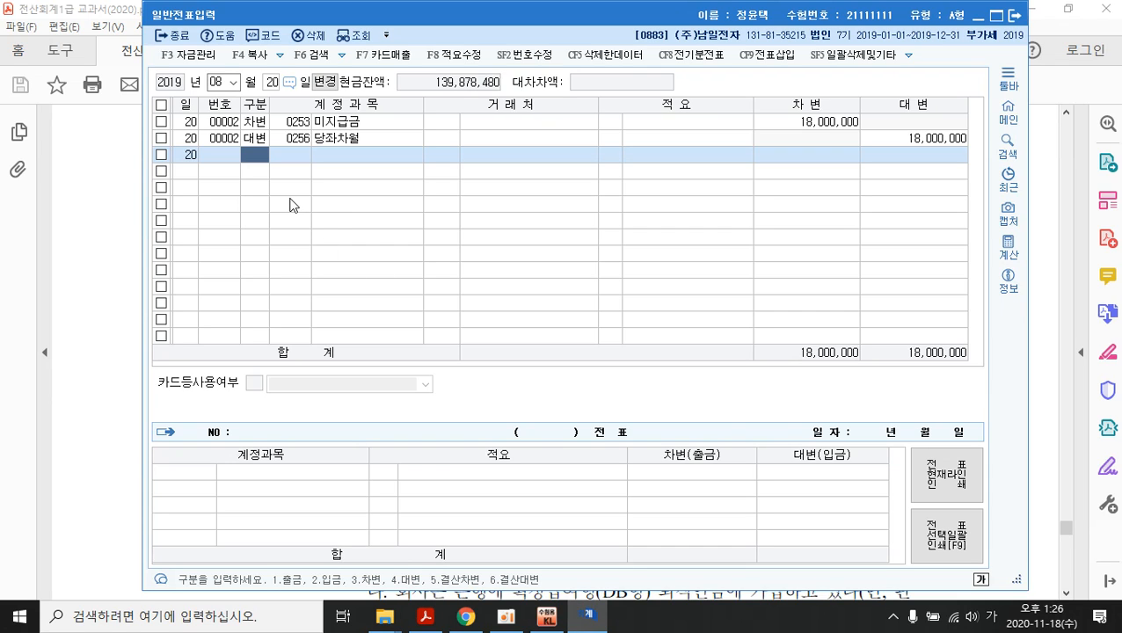
# - Start a new voucher dated October 12
pyautogui.click(233, 82)
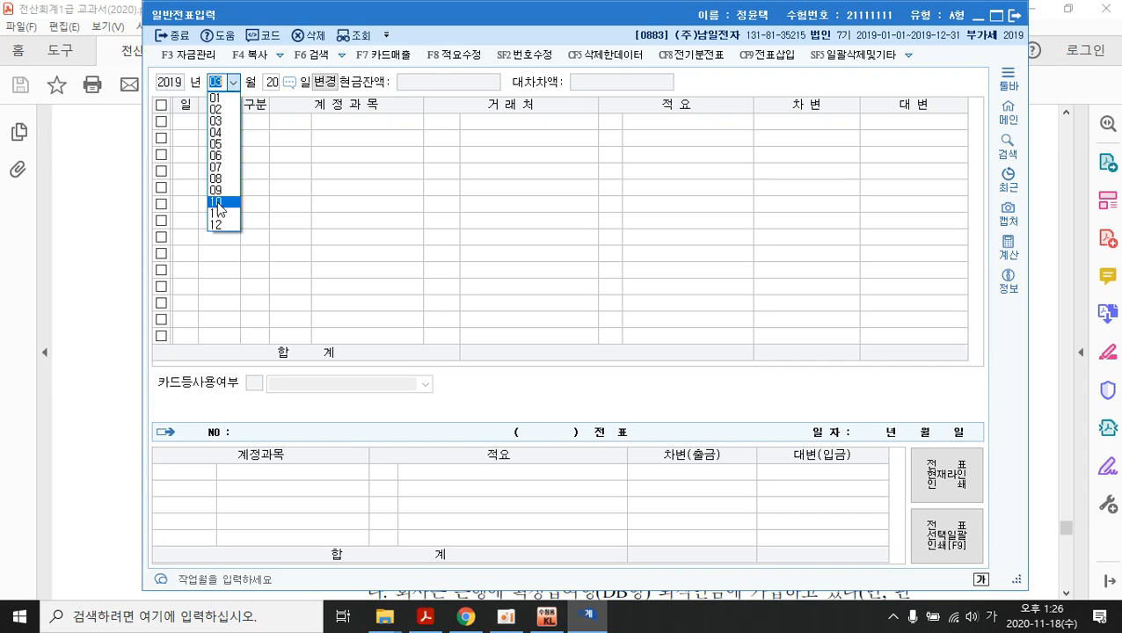
pyautogui.click(217, 201)
pyautogui.write('12')
pyautogui.press('Return')
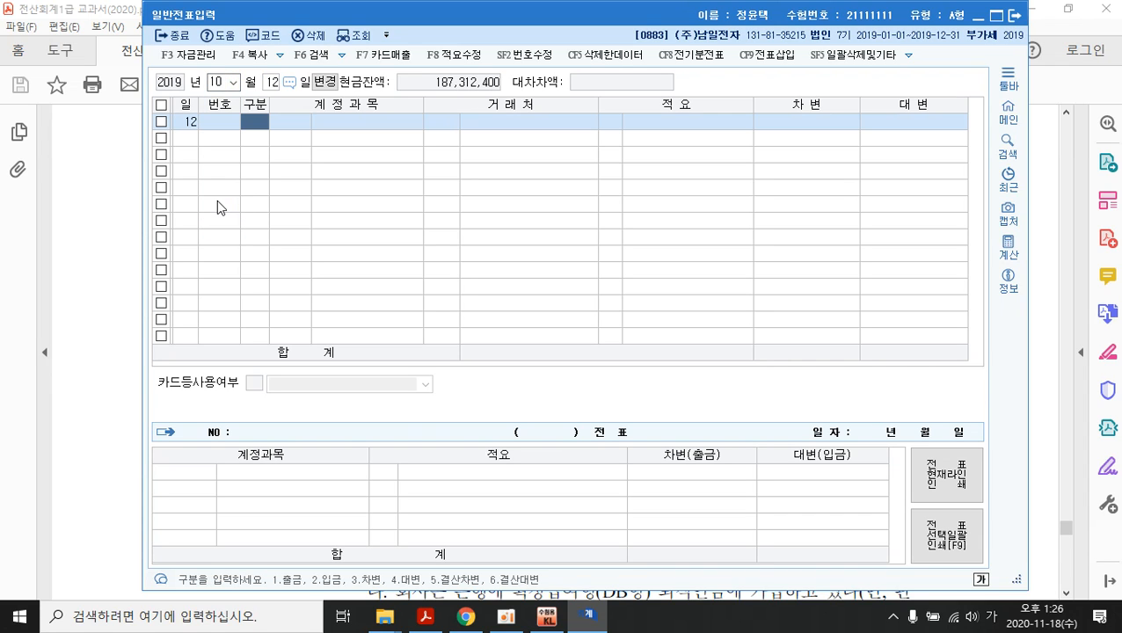
# - Debit 0121 대손충당금 800,000 on the first line
pyautogui.write('3')
pyautogui.press('Return')
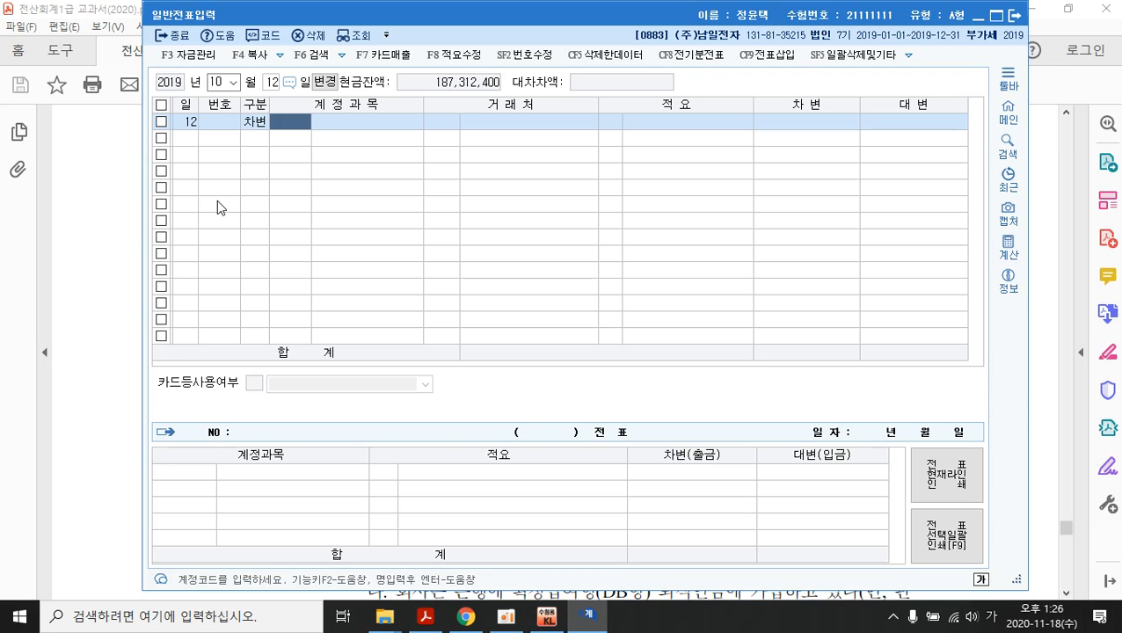
pyautogui.write('대소')
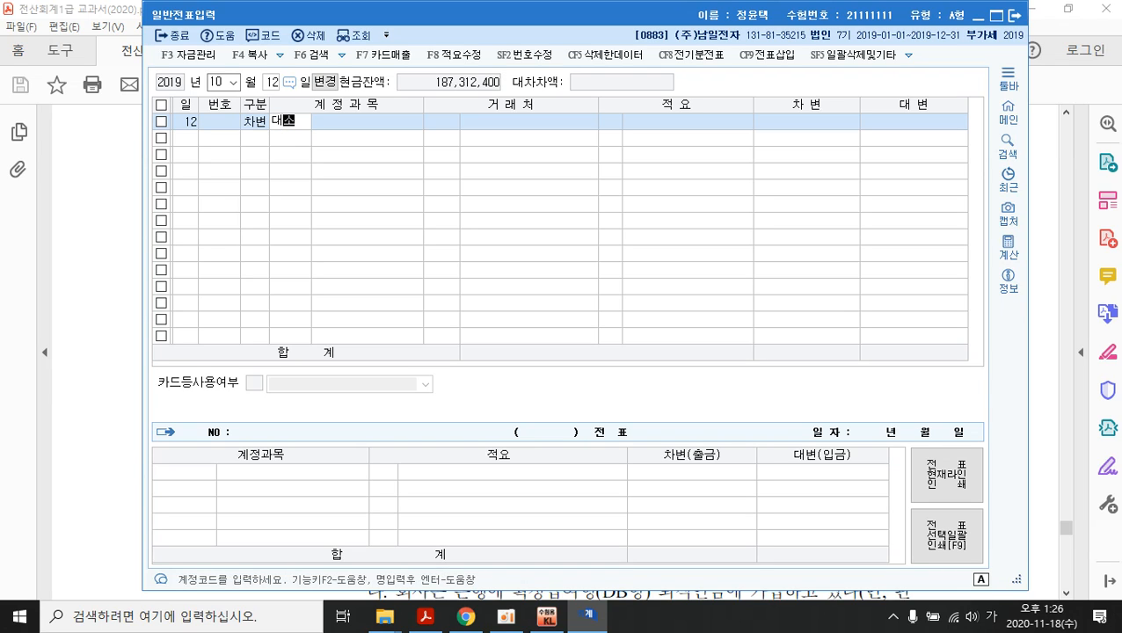
pyautogui.press('BackSpace')
pyautogui.press('BackSpace')
pyautogui.write('121')
pyautogui.press('Return')
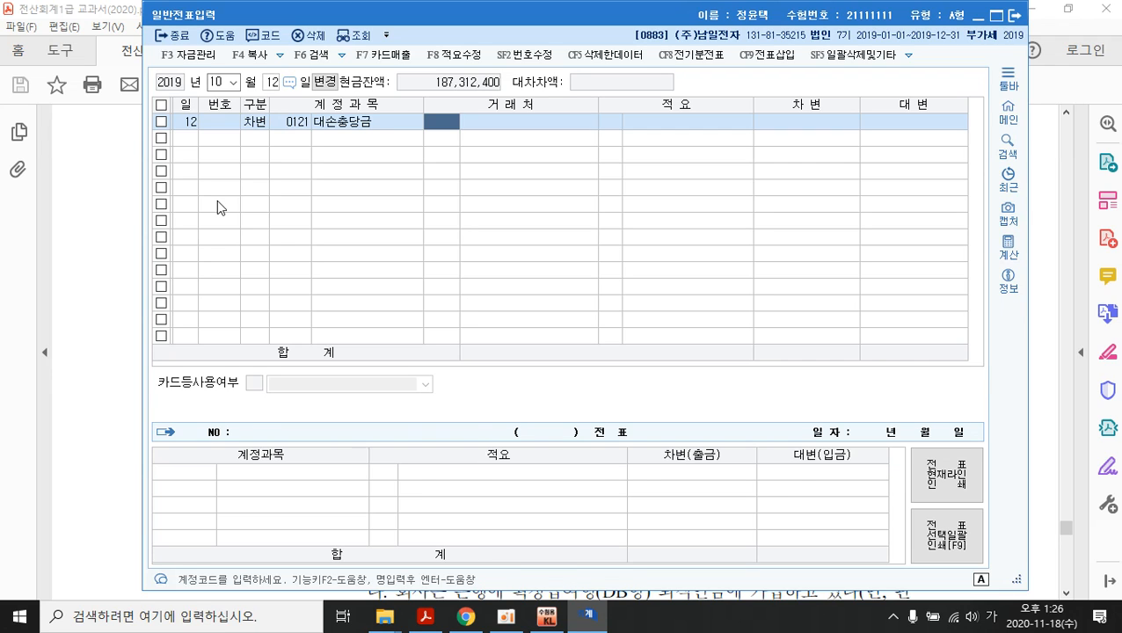
pyautogui.press('Return')
pyautogui.press('Return')
pyautogui.press('Return')
pyautogui.press('Return')
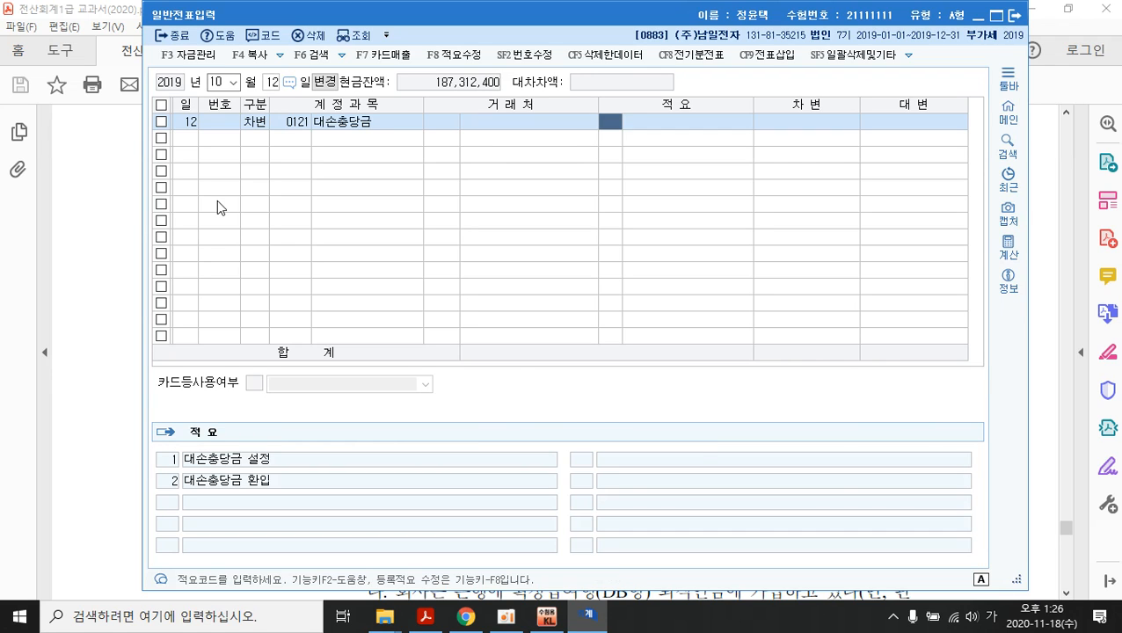
pyautogui.write('800')
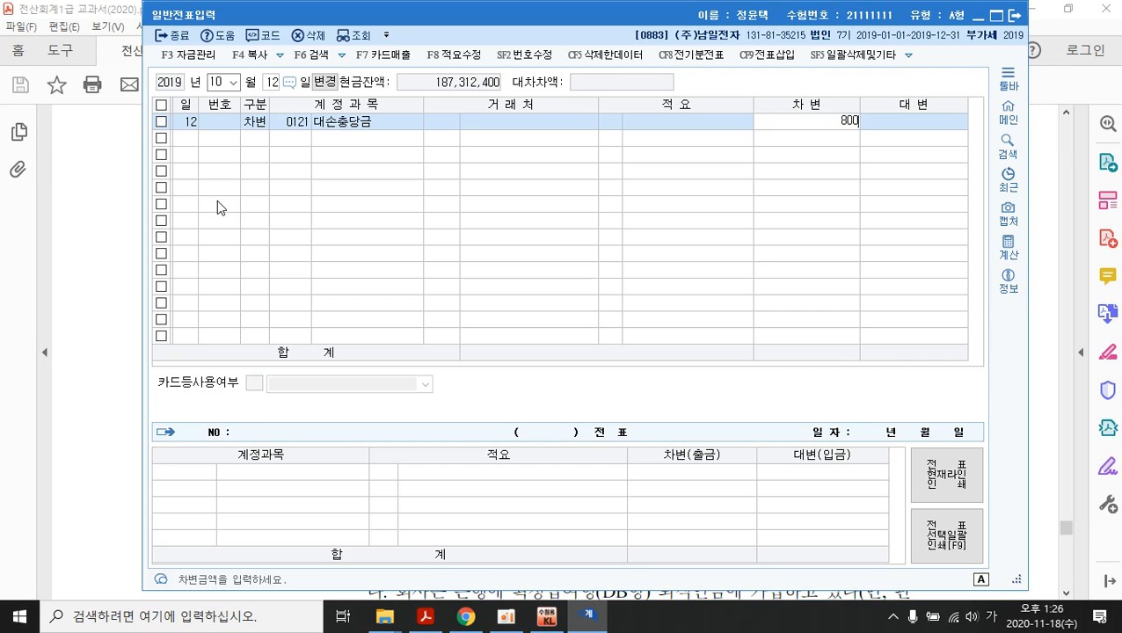
pyautogui.write(',000')
pyautogui.press('Return')
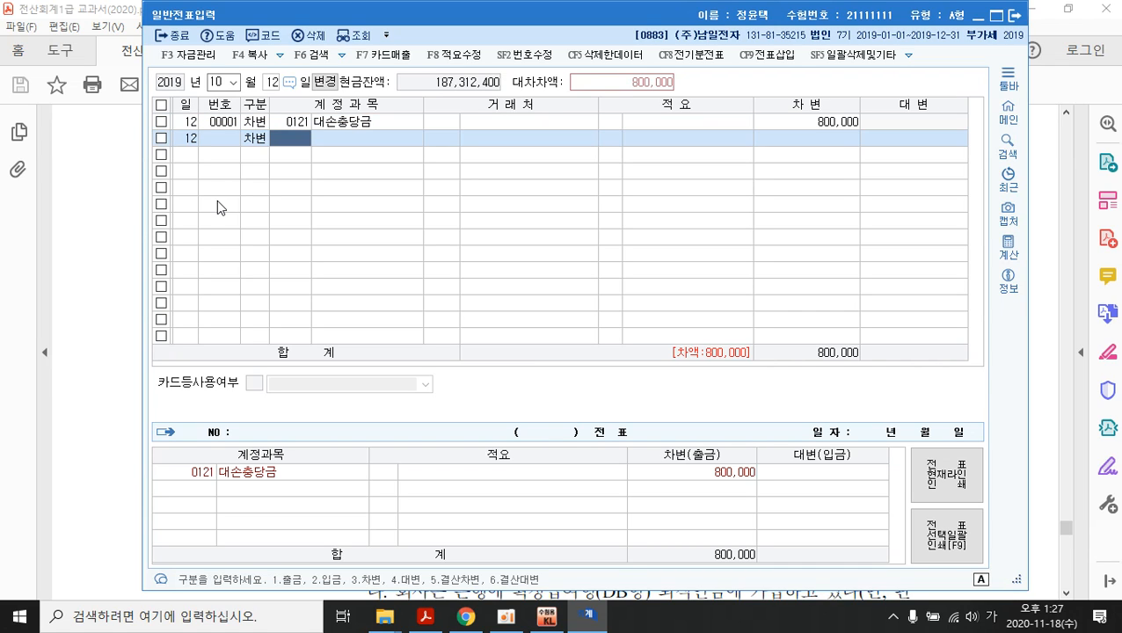
# - Set the second debit line's account to 0954 기타의대손상각비
pyautogui.write('대손')
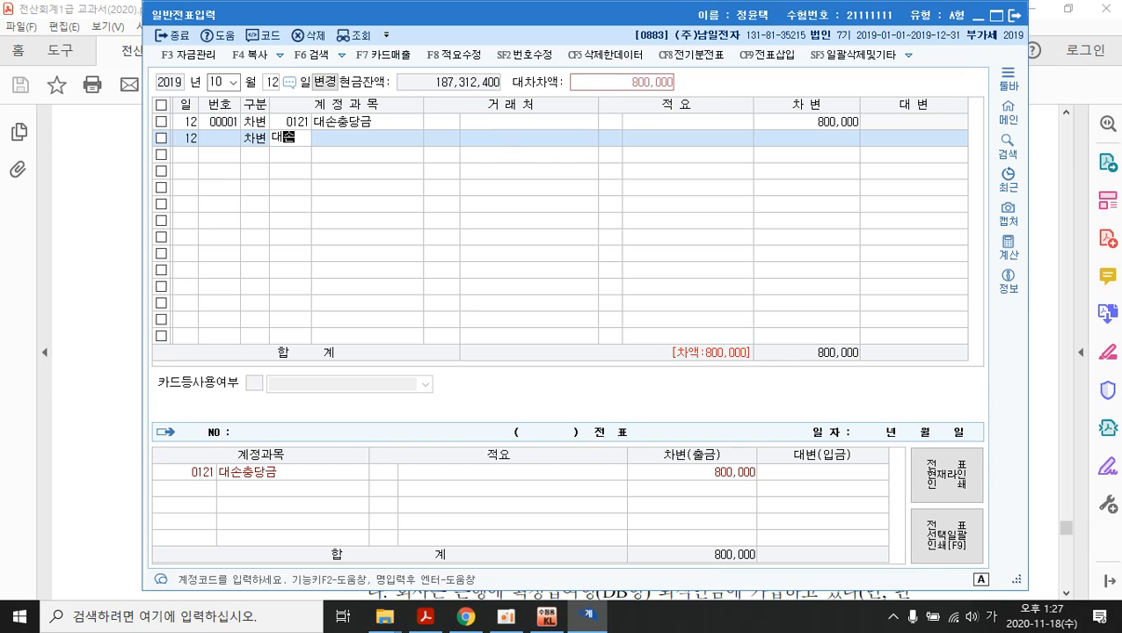
pyautogui.press('Return')
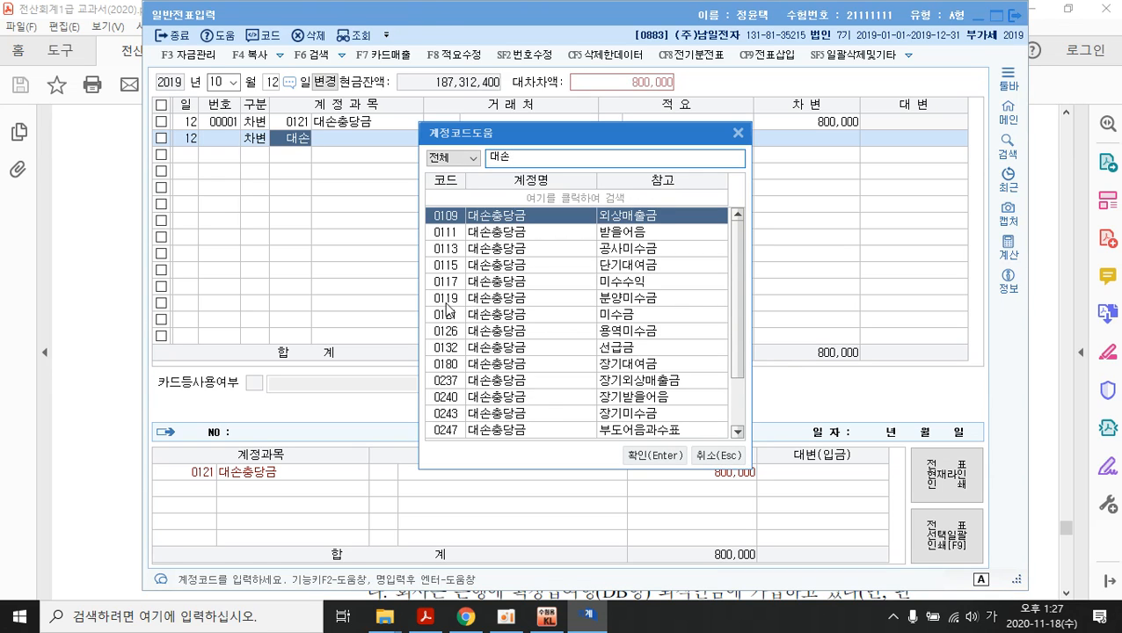
pyautogui.scroll(-2, 516, 297)
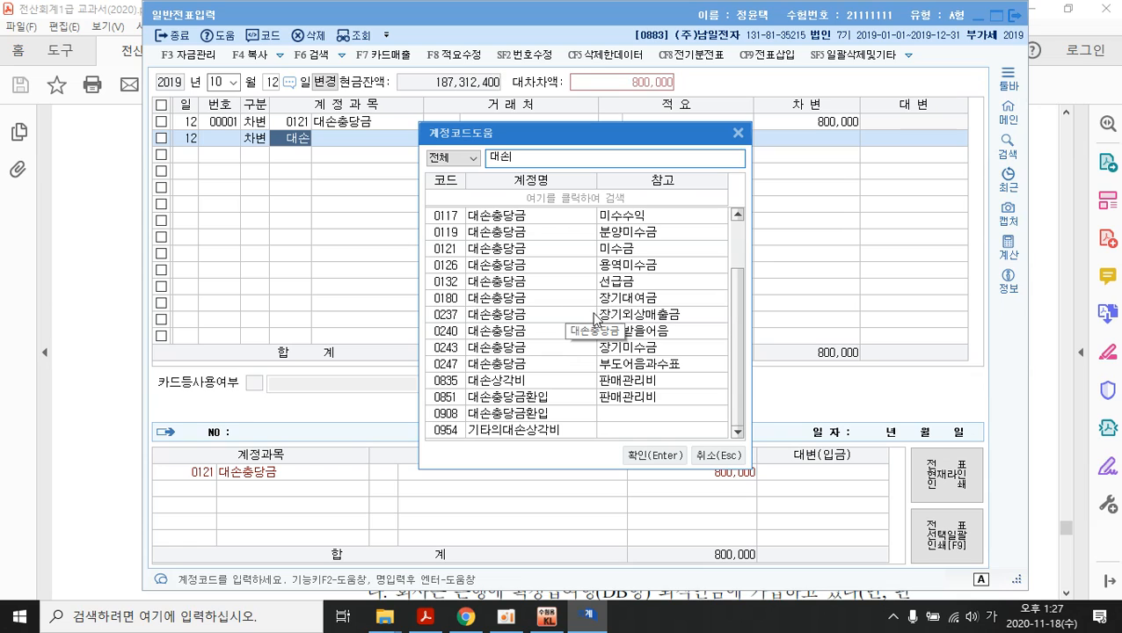
pyautogui.click(532, 435)
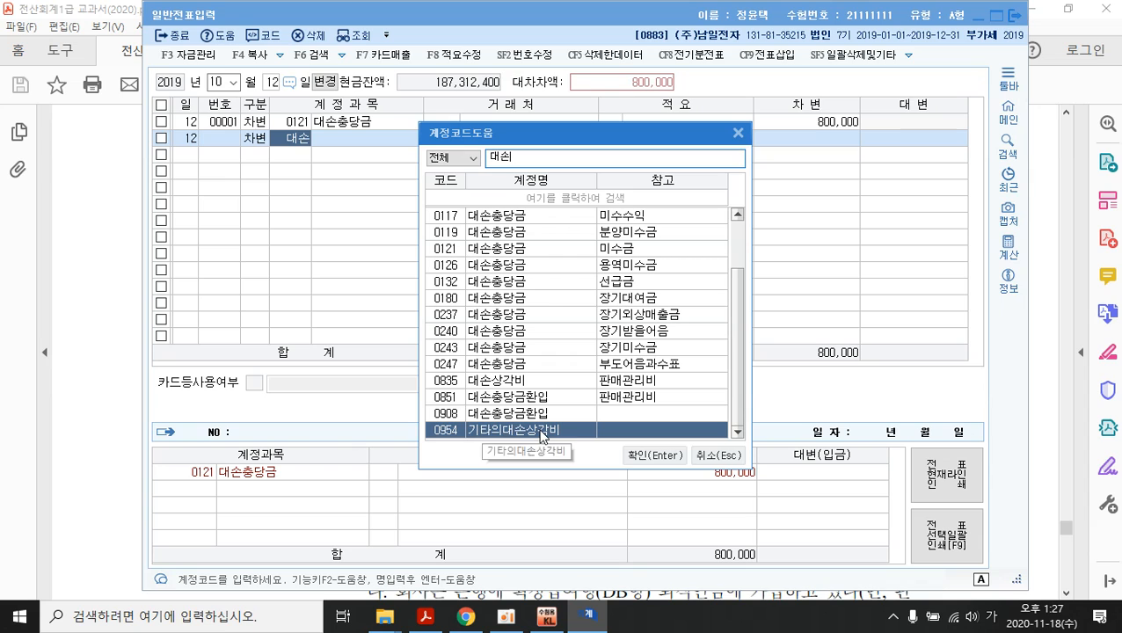
pyautogui.click(642, 456)
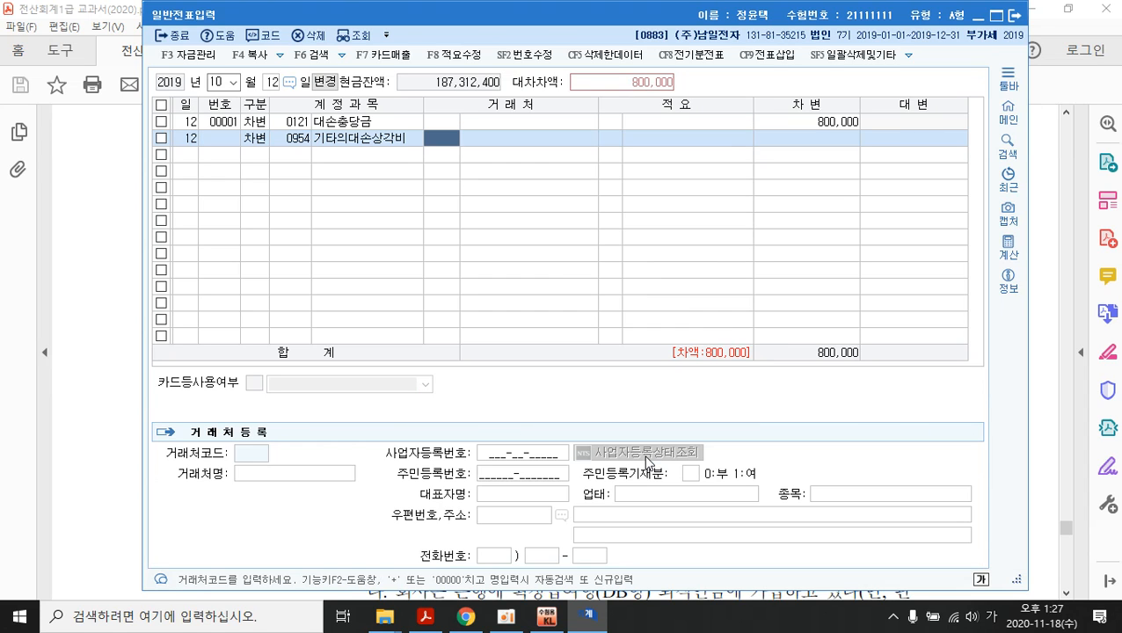
# - Enter 1,200,000 as the 기타의대손상각비 debit amount
pyautogui.press('Return')
pyautogui.press('Return')
pyautogui.press('Return')
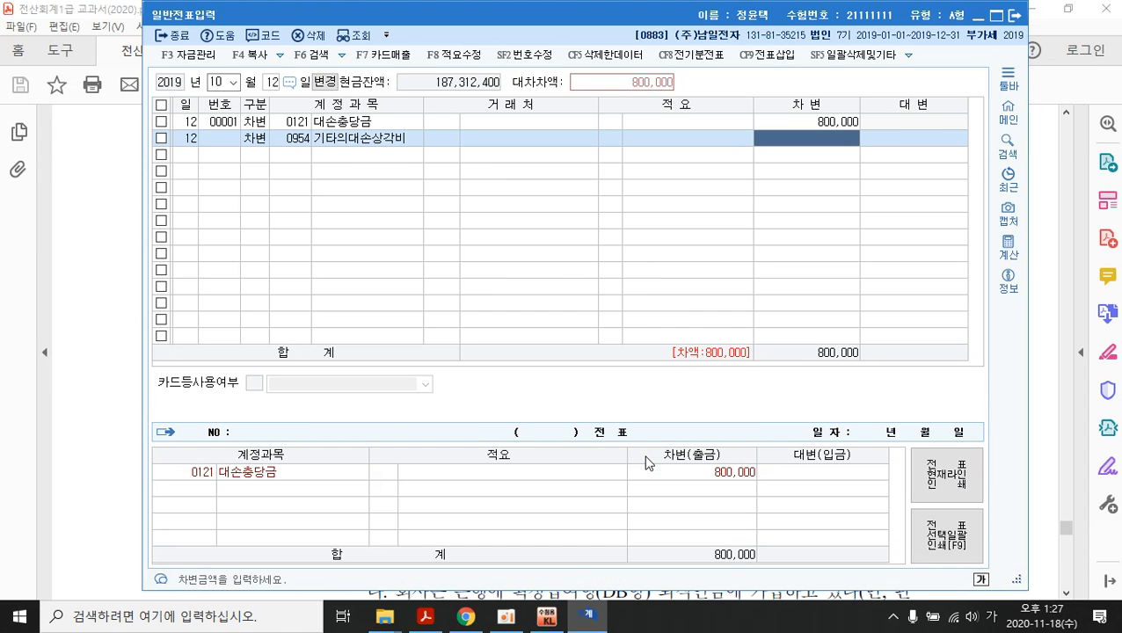
pyautogui.write('1200000')
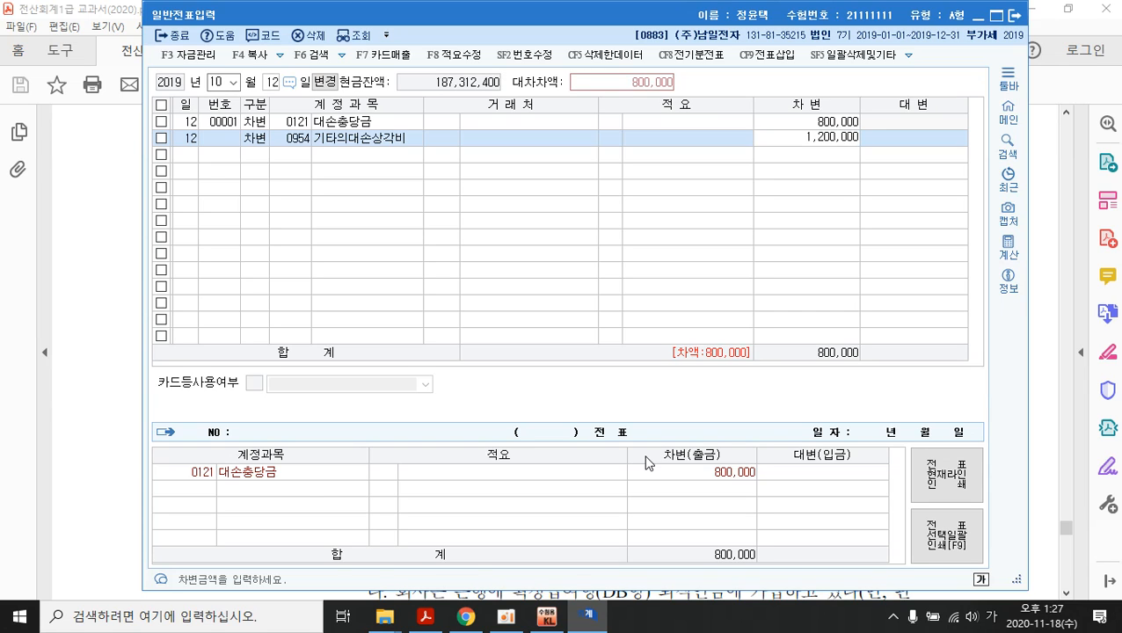
pyautogui.press('Return')
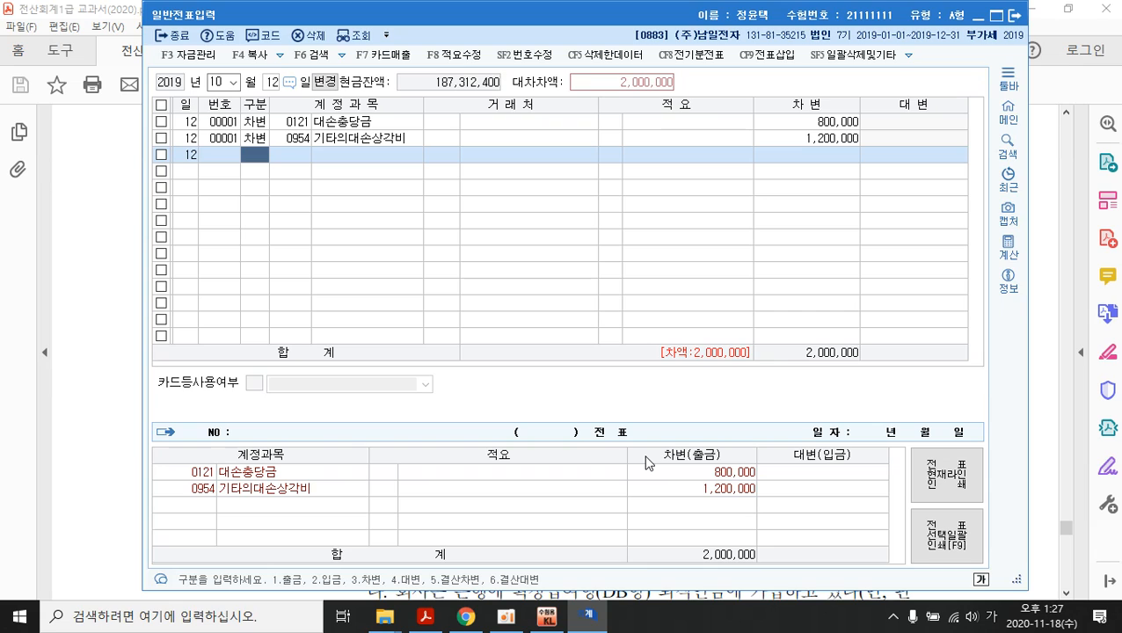
# - Credit 0120 미수금 2,000,000 so the voucher balances at 2,000,000
pyautogui.write('4')
pyautogui.press('Return')
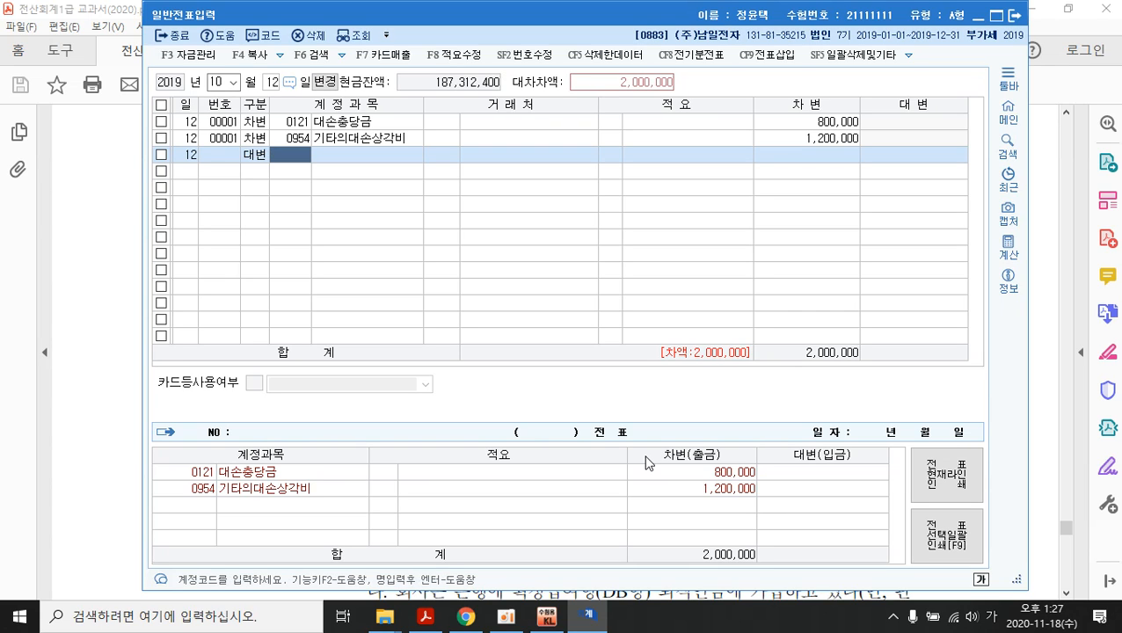
pyautogui.write('미수')
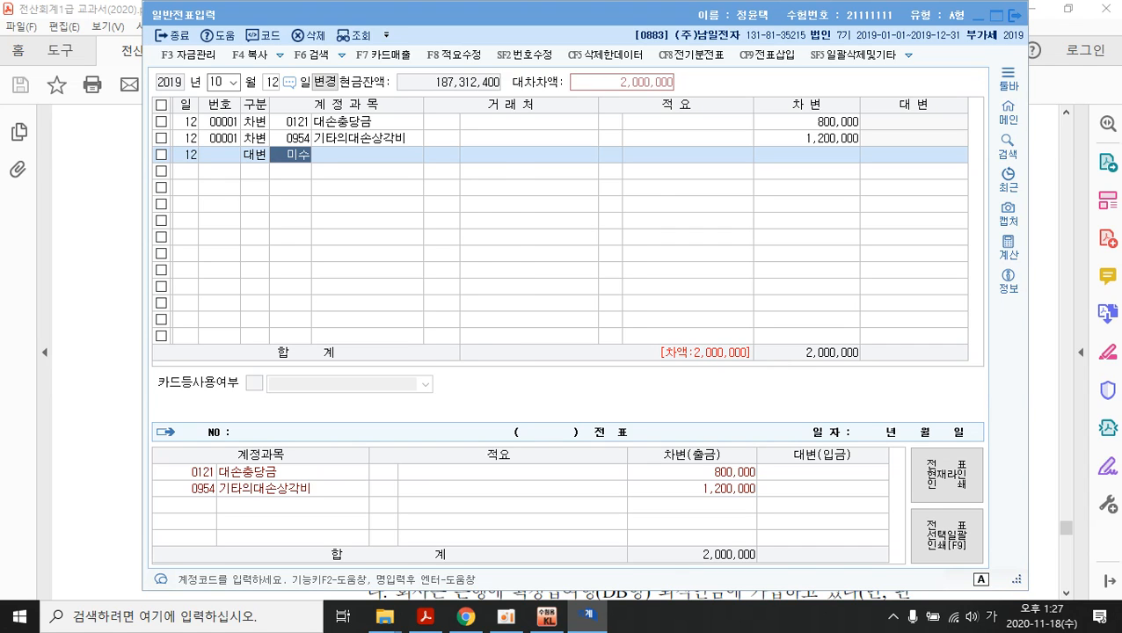
pyautogui.press('Return')
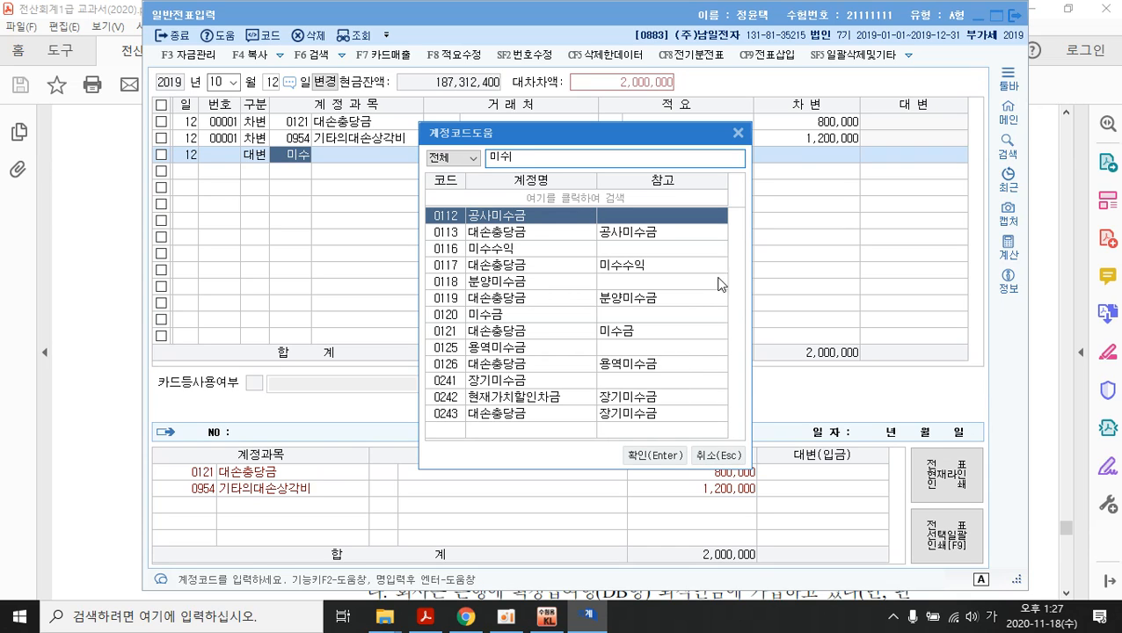
pyautogui.click(731, 199)
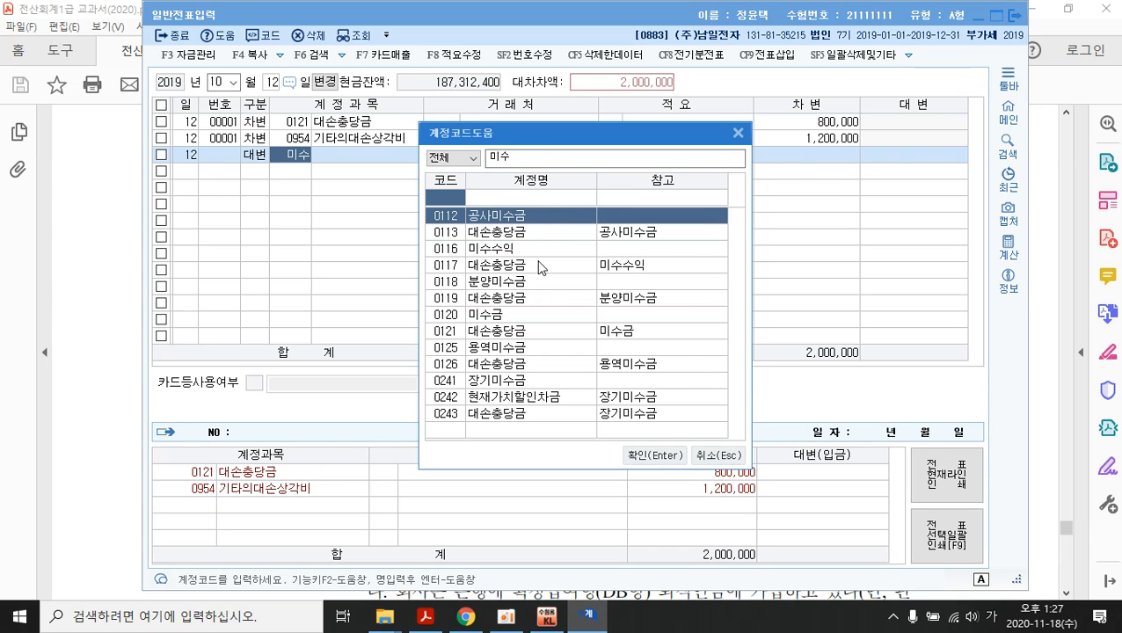
pyautogui.click(541, 155)
pyautogui.write('ㅣ')
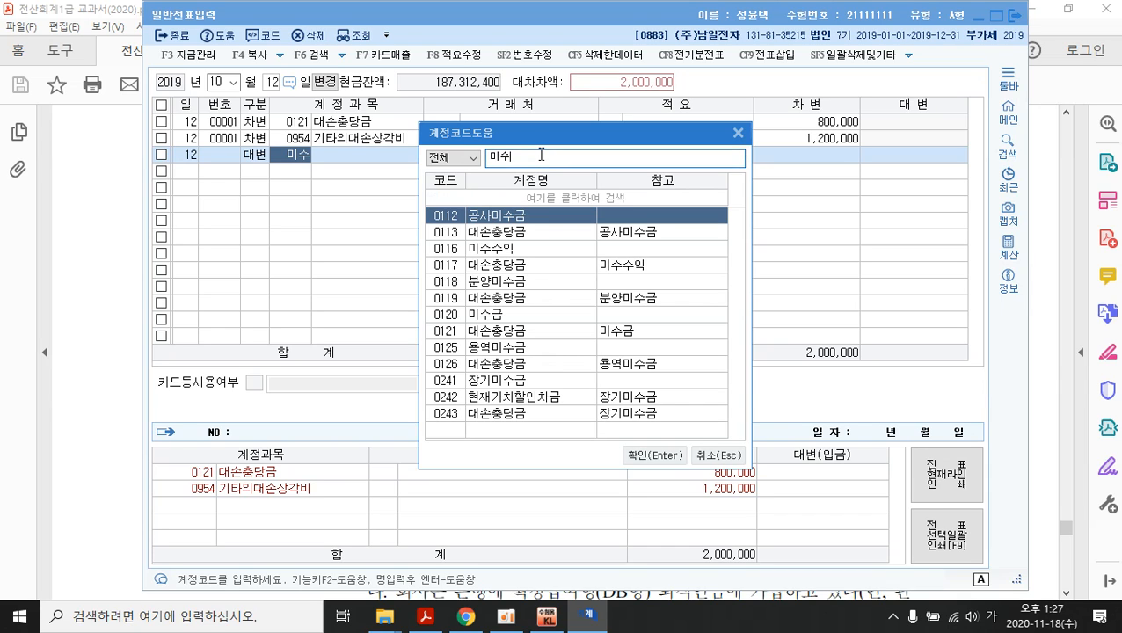
pyautogui.press('BackSpace')
pyautogui.write('금')
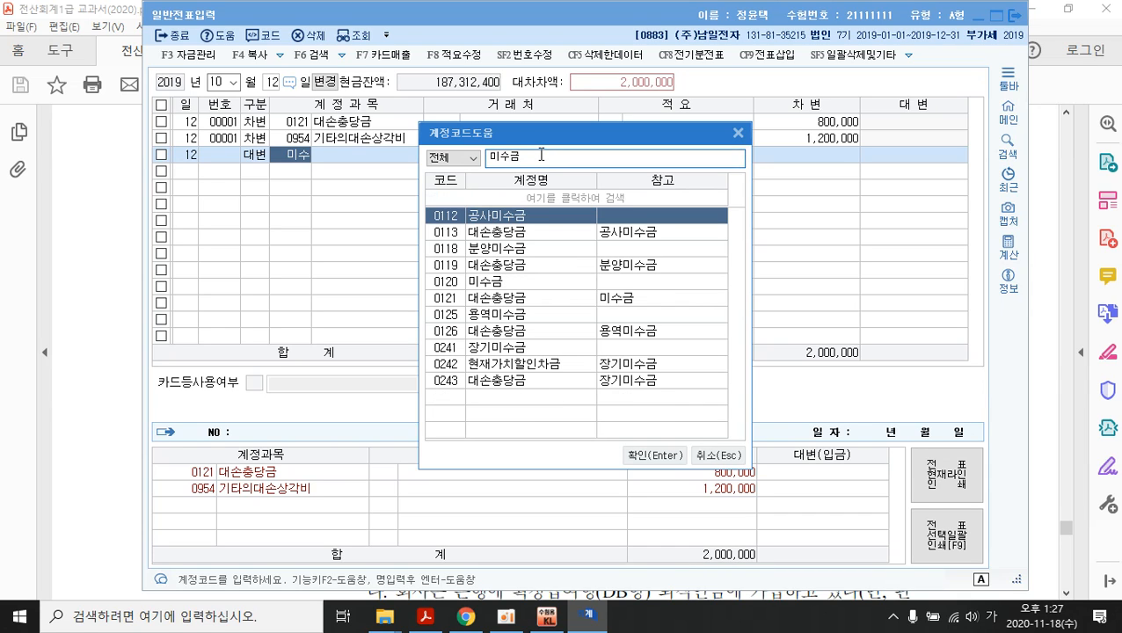
pyautogui.click(503, 283)
pyautogui.press('Return')
pyautogui.press('Return')
pyautogui.press('Return')
pyautogui.press('Return')
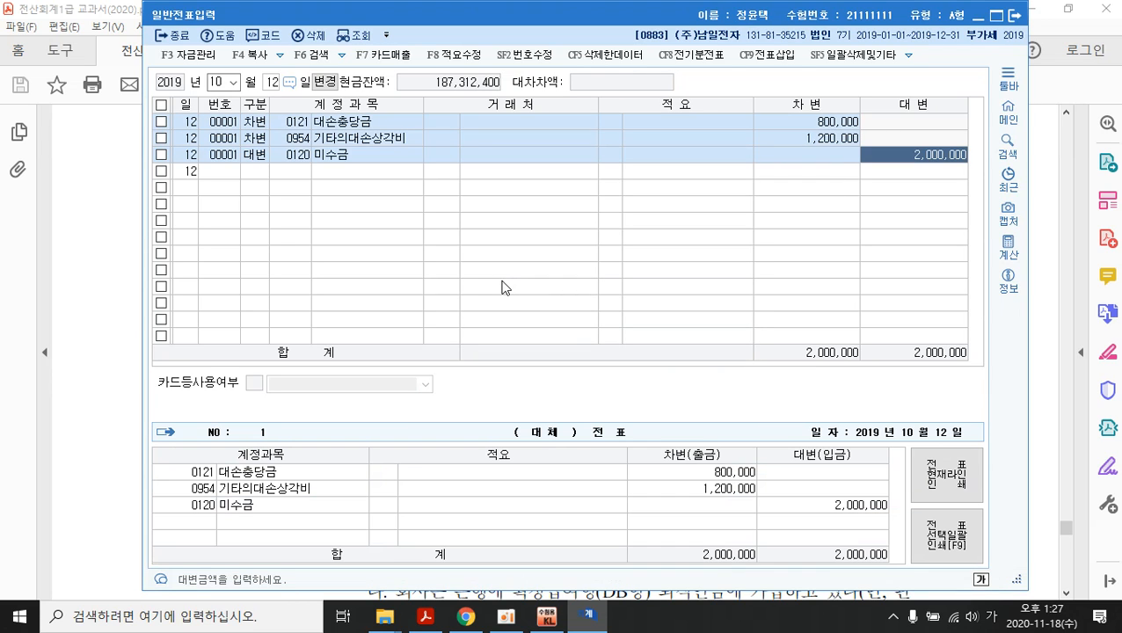
pyautogui.click(439, 160)
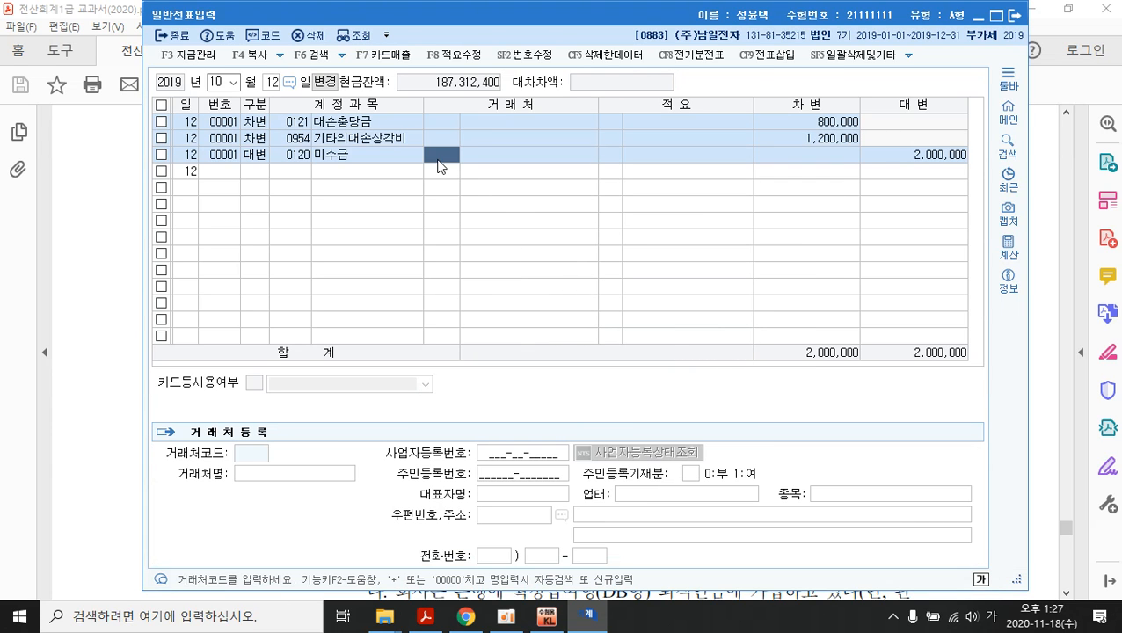
pyautogui.press('Return')
pyautogui.press('Return')
pyautogui.press('Return')
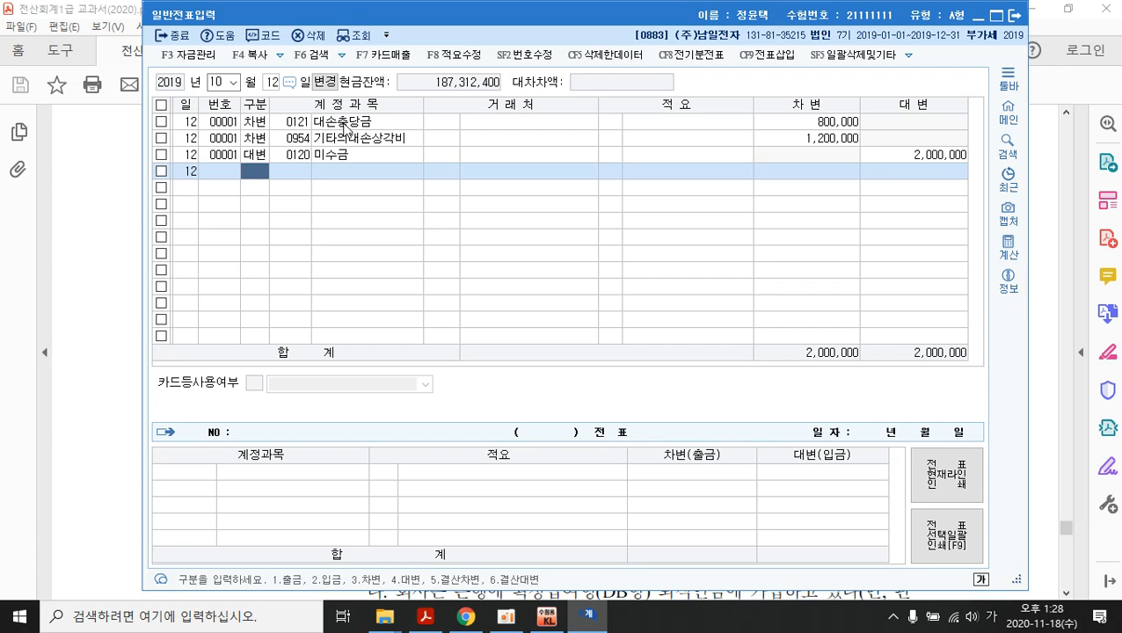
# - Scroll the textbook PDF to items 5 and 6 (11월 3일 loan, 11월 10일 퇴직금)
pyautogui.click(466, 616)
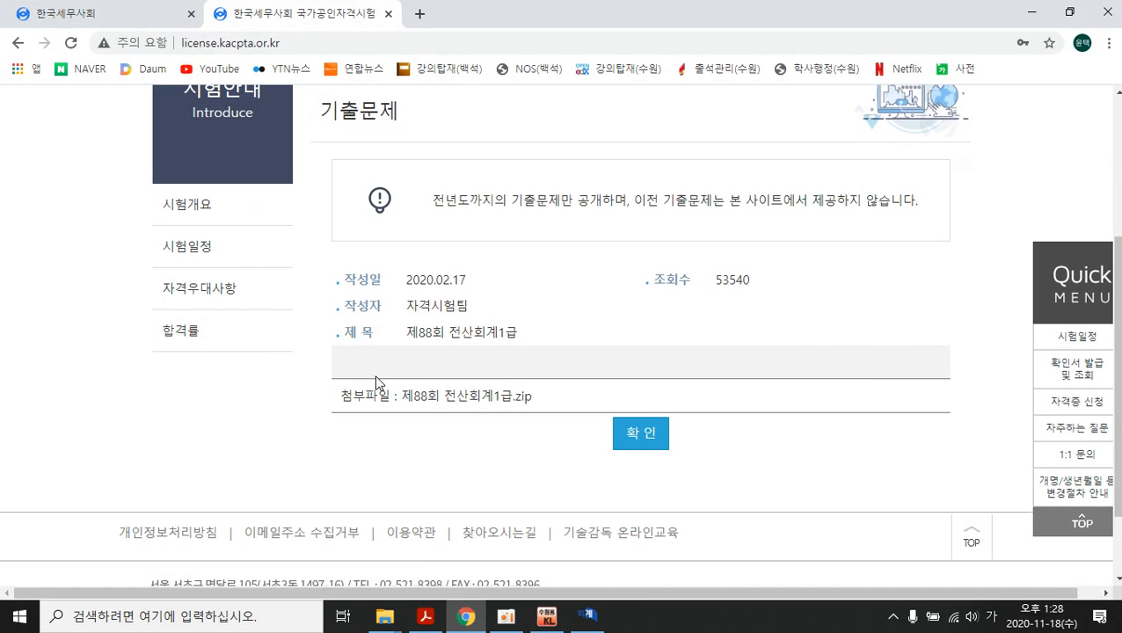
pyautogui.click(423, 617)
pyautogui.scroll(-1, 467, 435)
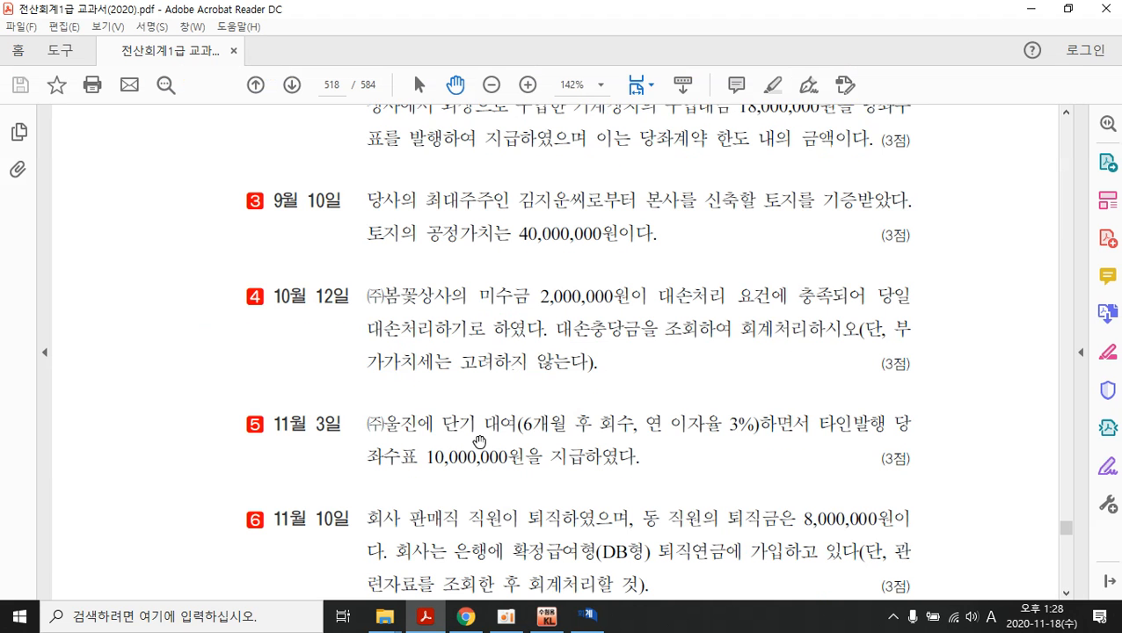
pyautogui.scroll(-1, 511, 389)
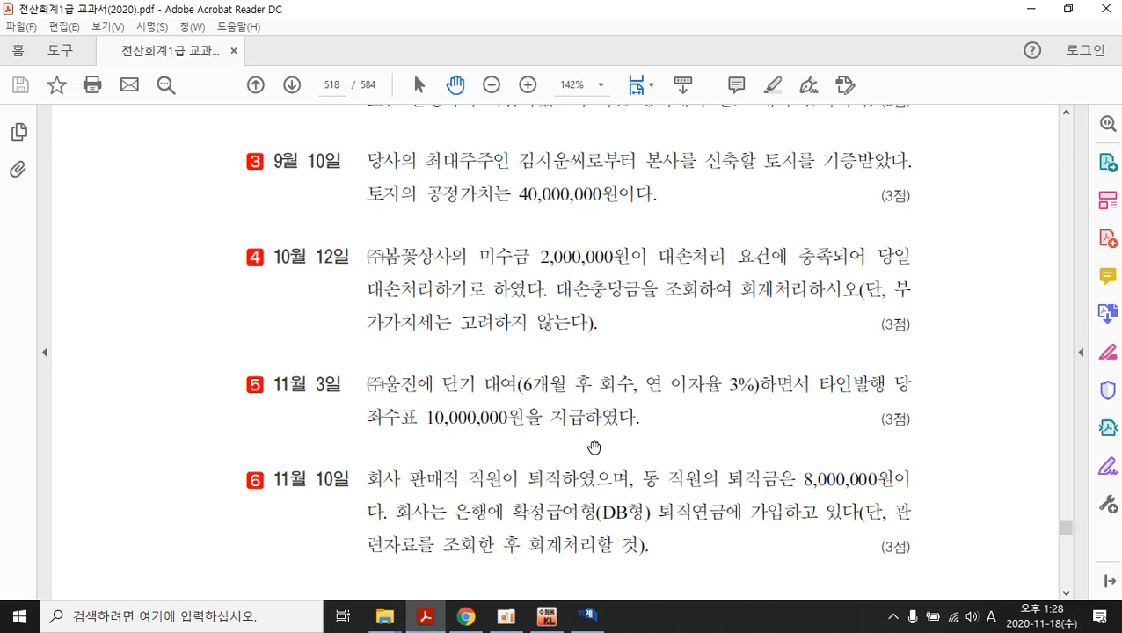
pyautogui.scroll(-2, 590, 431)
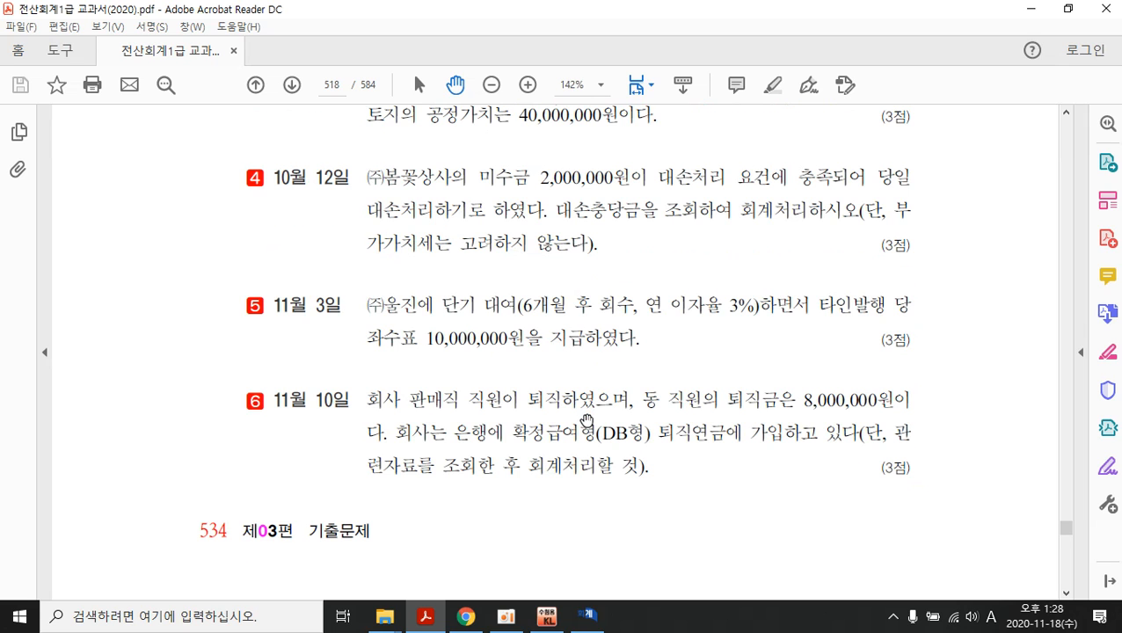
pyautogui.scroll(-2, 586, 421)
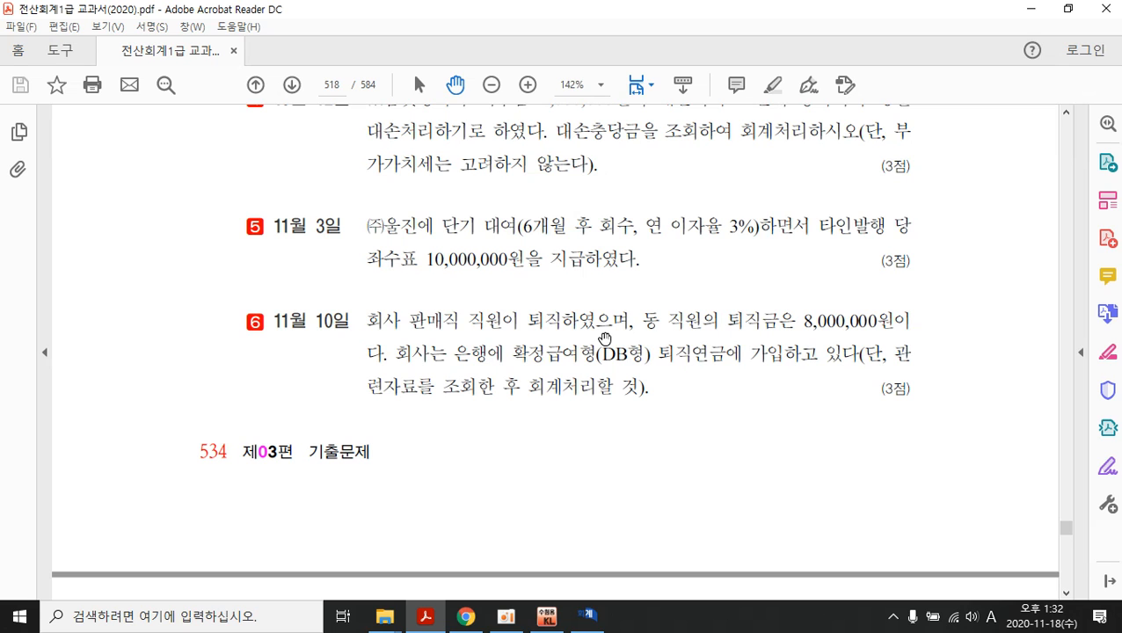
# - Review items 1–6 on page 518, then scroll to section 03 on page 519
pyautogui.scroll(3, 605, 339)
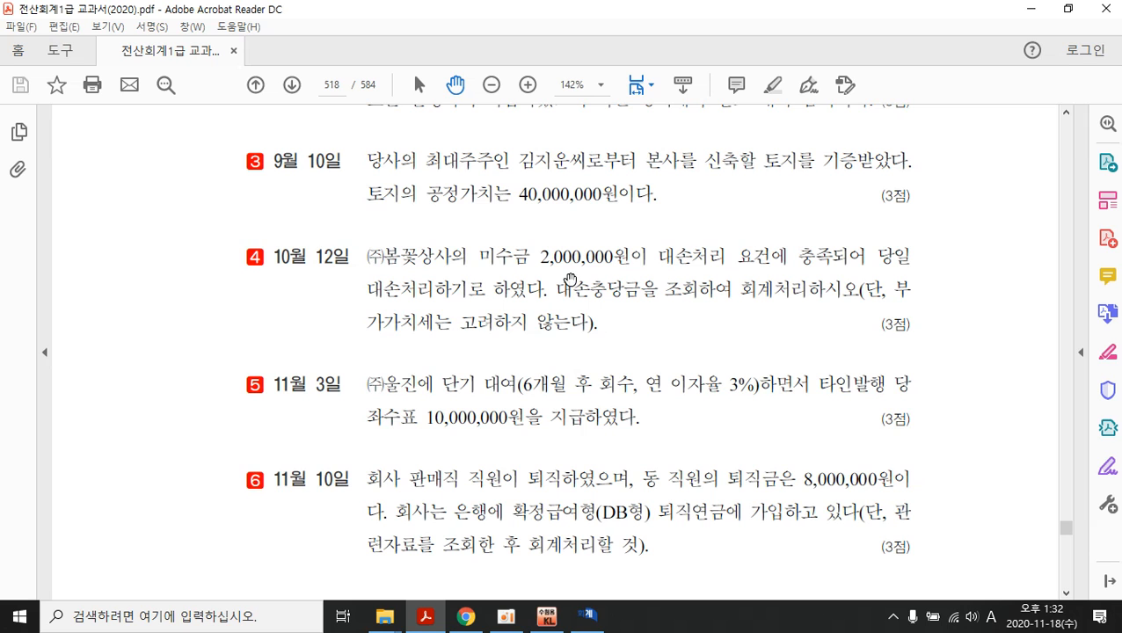
pyautogui.scroll(8, 570, 279)
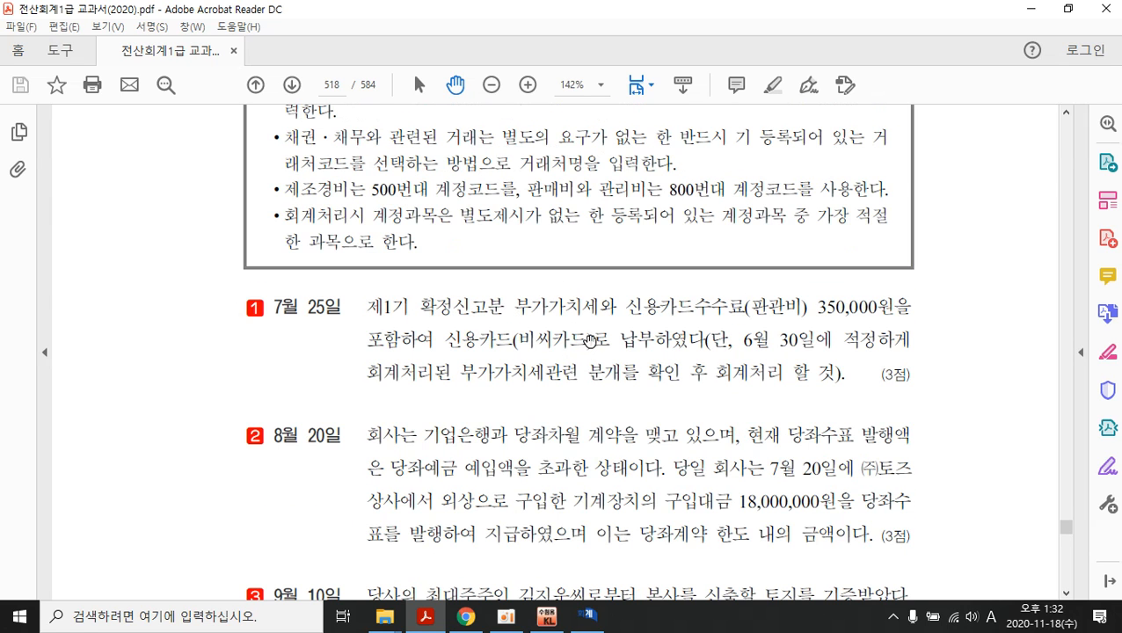
pyautogui.moveTo(591, 341); pyautogui.dragTo(581, 268)
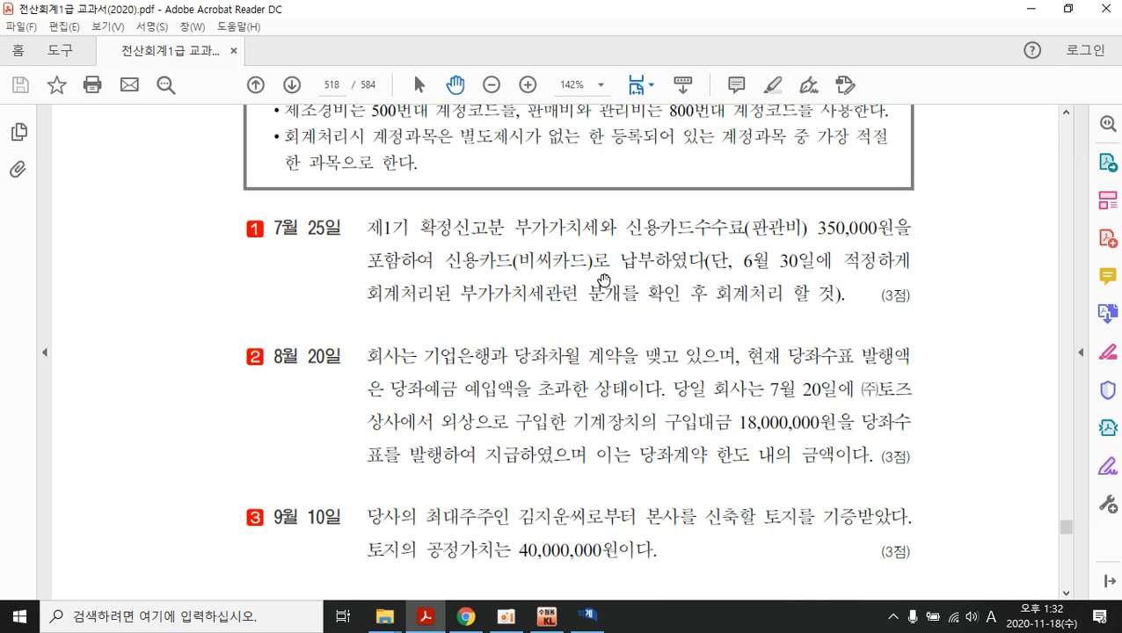
pyautogui.scroll(-6, 603, 280)
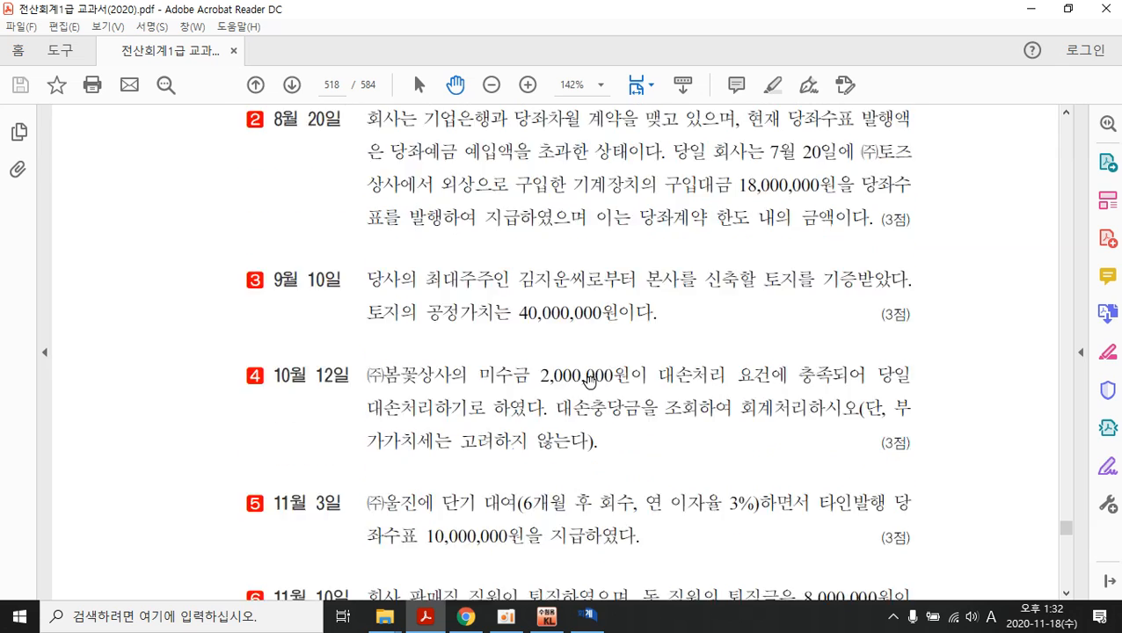
pyautogui.scroll(-4, 588, 378)
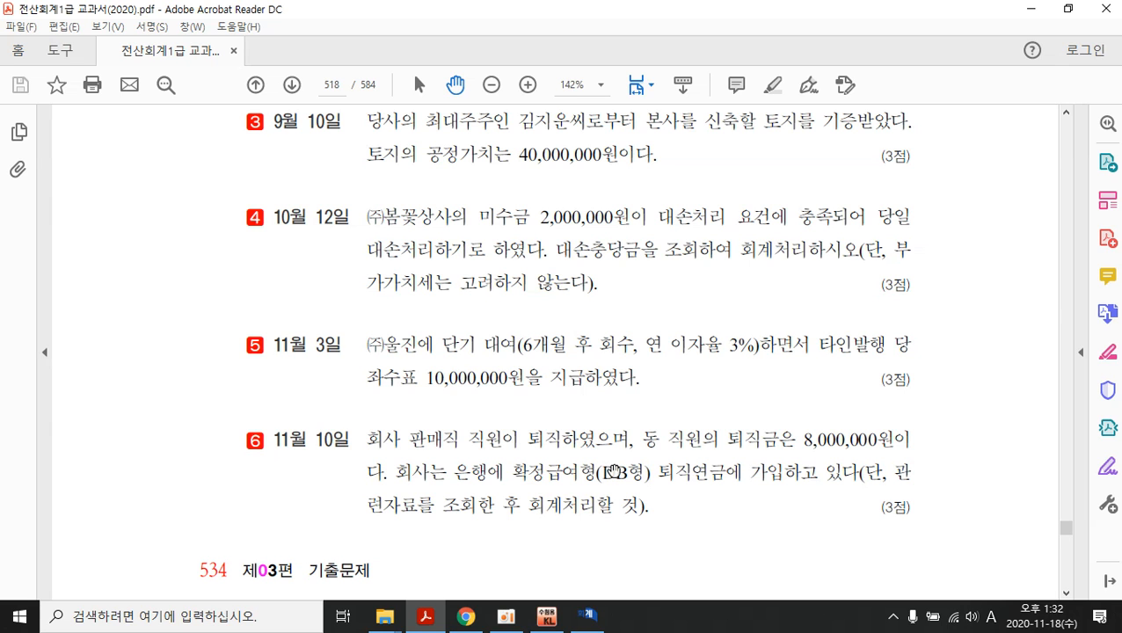
pyautogui.scroll(-10, 615, 466)
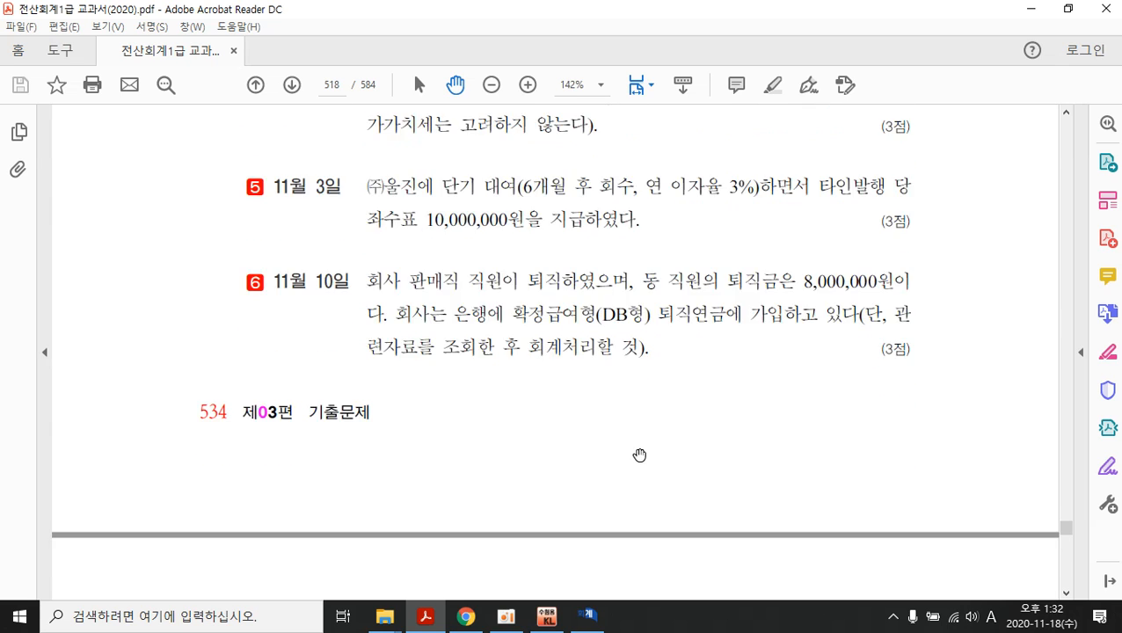
pyautogui.scroll(5, 560, 354)
pyautogui.scroll(-13, 573, 366)
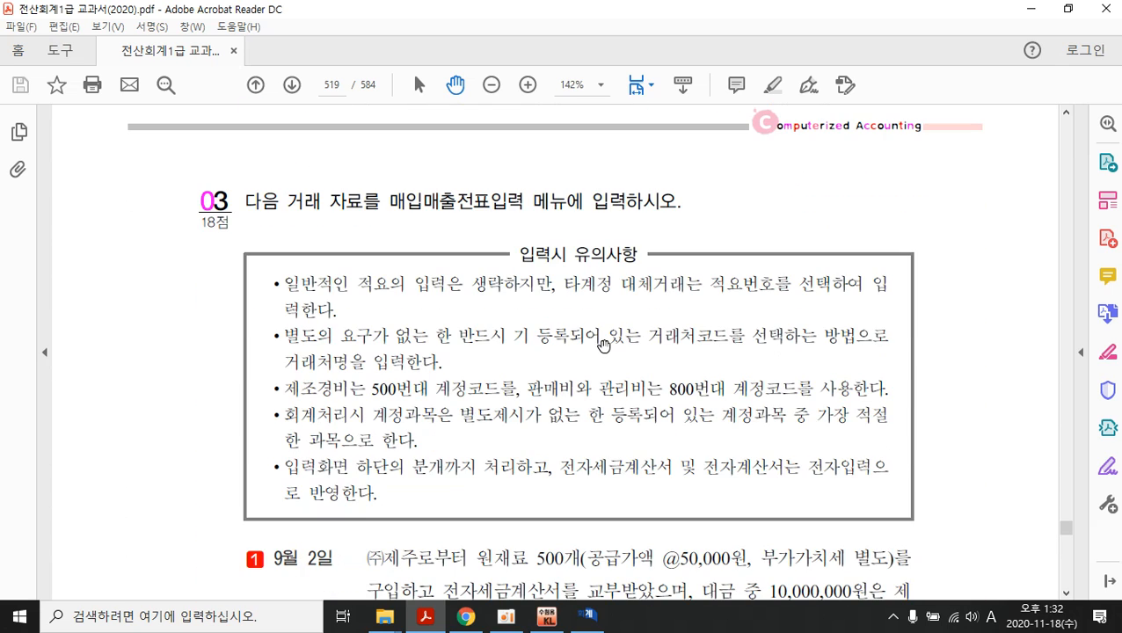